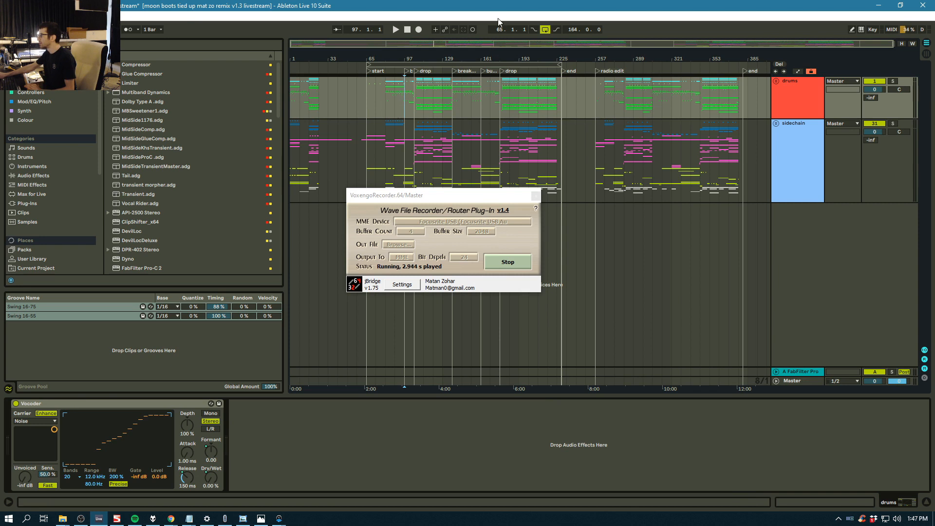
Close the VoxengoRecorder plug-in window and play the arrangement from the start marker at bar 65
left_click(535, 196)
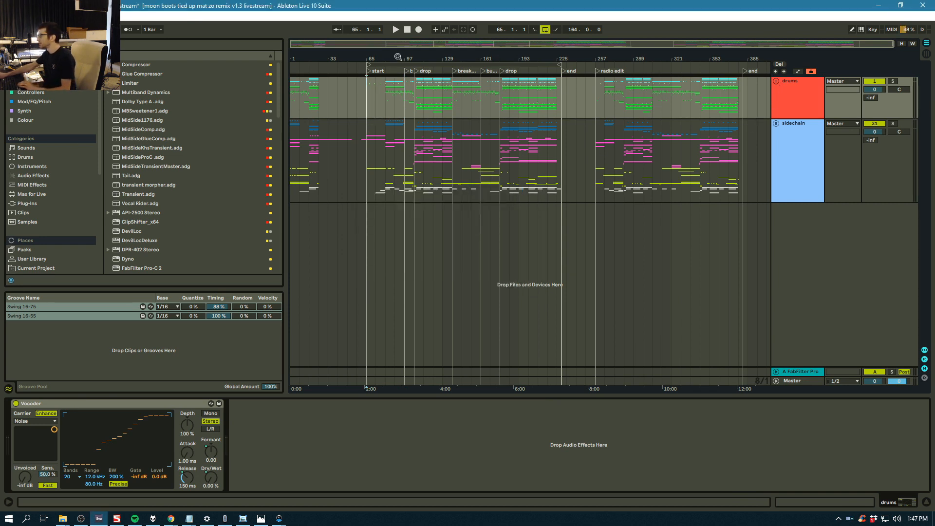
left_click_drag(384, 57, 363, 89)
key("space")
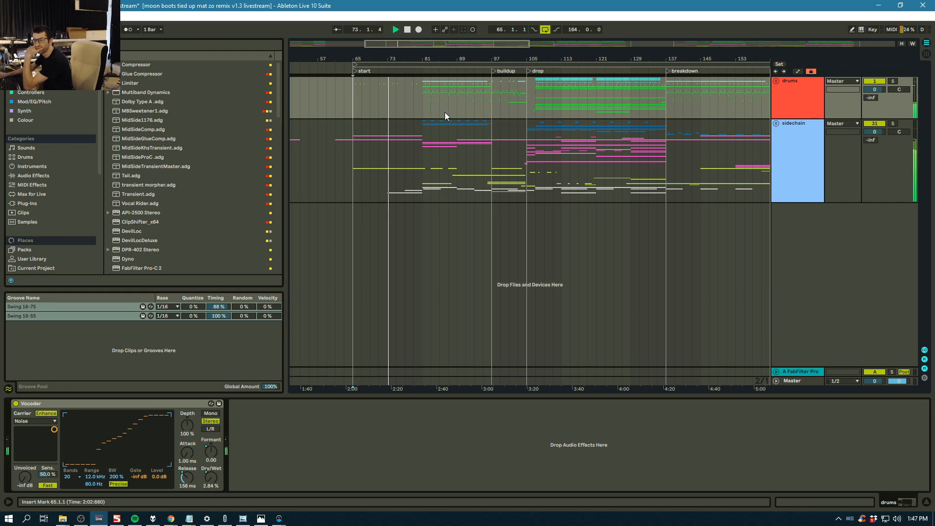
Switch to Scarlett MixControl to check the Mix 1 channel levels, and return to Ableton Live
left_click(116, 519)
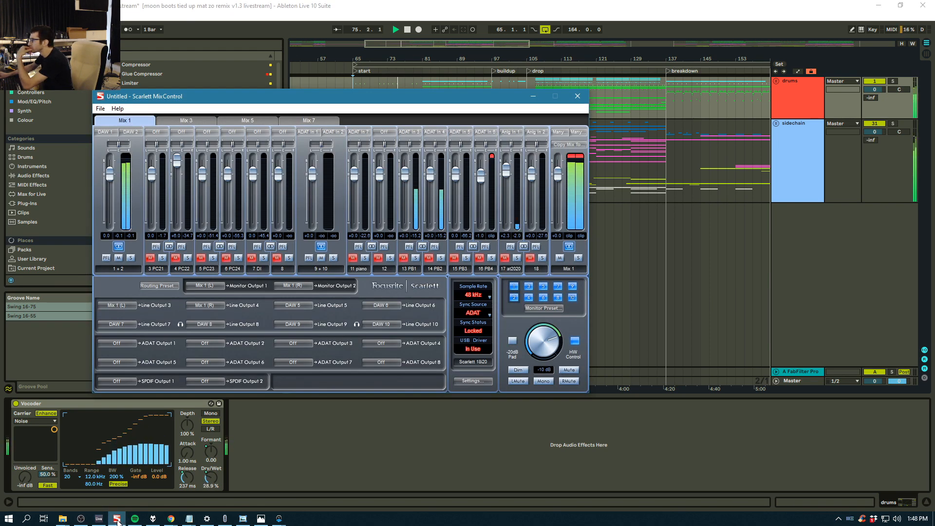
left_click(117, 519)
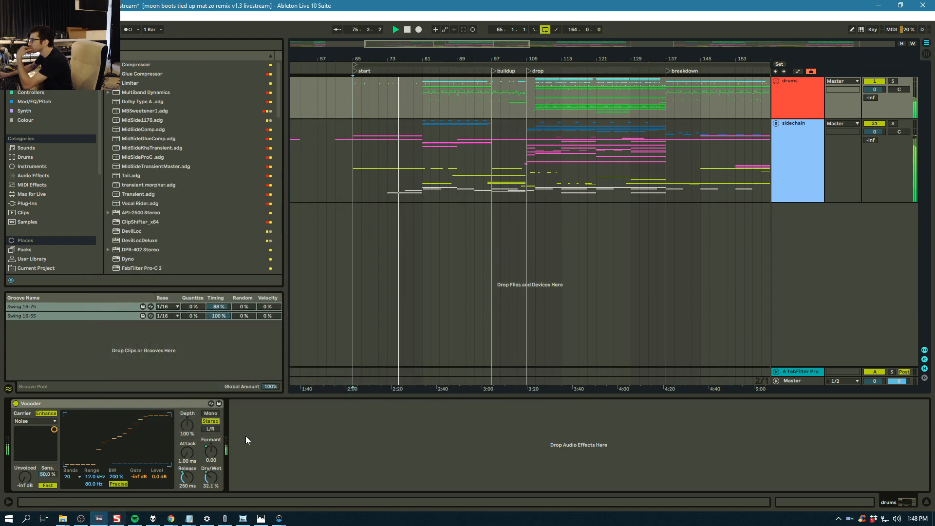
left_click(114, 519)
left_click(114, 519)
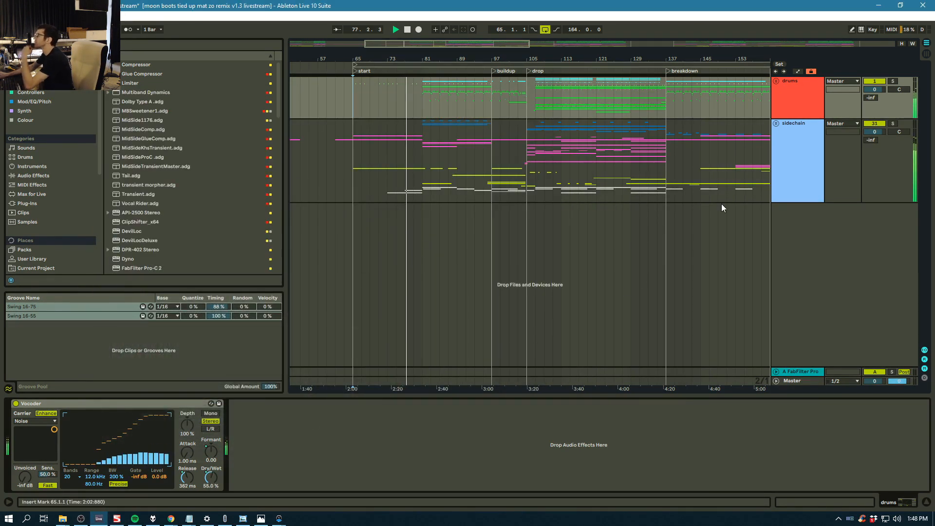
Unfold the drums group and look through its kick, clap and perc tracks around the buildup and drop
left_click_drag(420, 59, 419, 86)
left_click(776, 81)
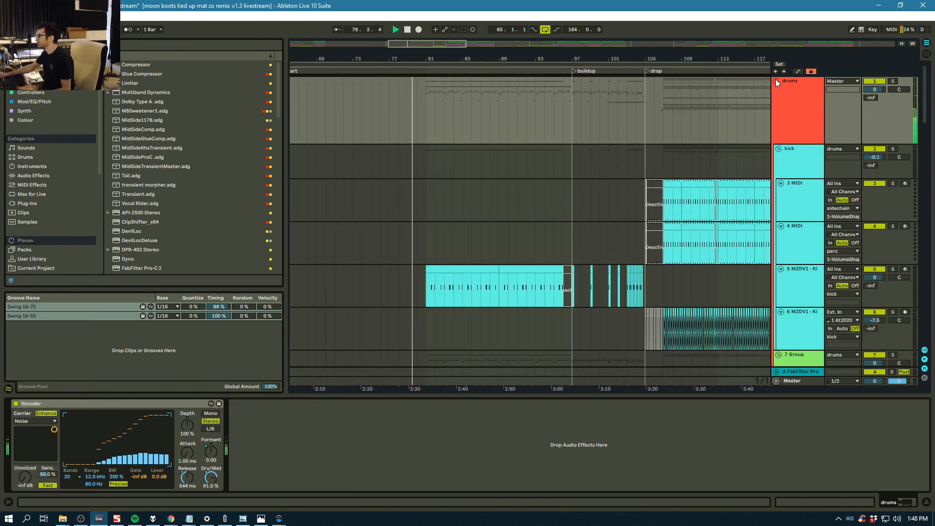
scroll(803, 113, "down", 3)
left_click_drag(925, 120, 930, 169)
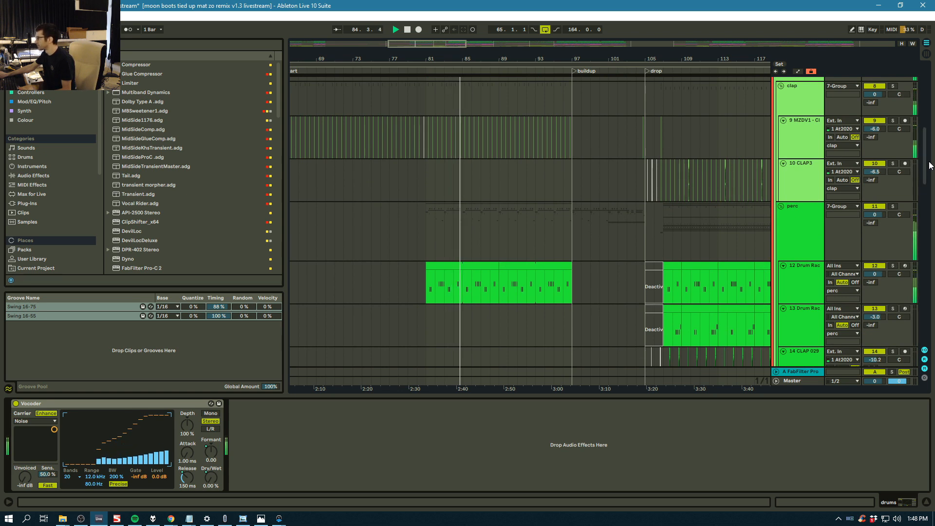
left_click_drag(930, 166, 928, 329)
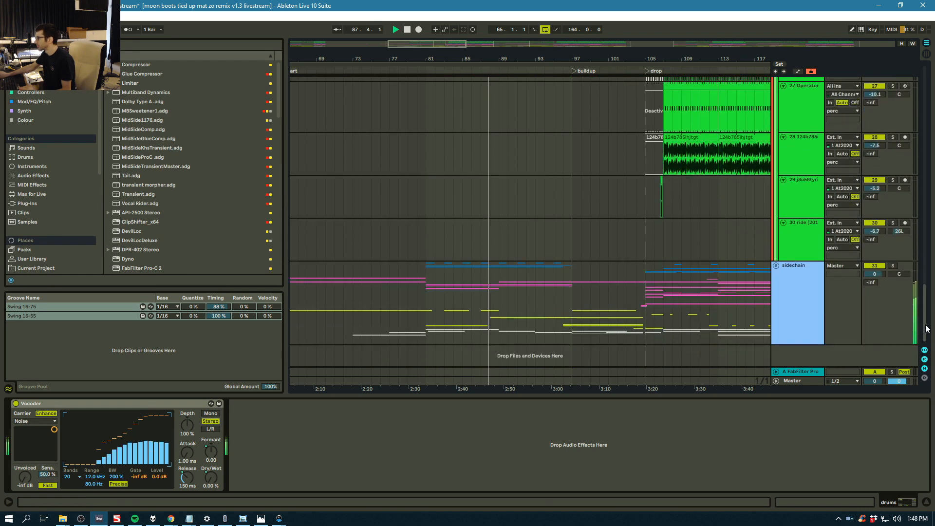
Unfold the sidechain group and inspect the device chains of vocal tracks 77, 82 and 83
left_click(777, 265)
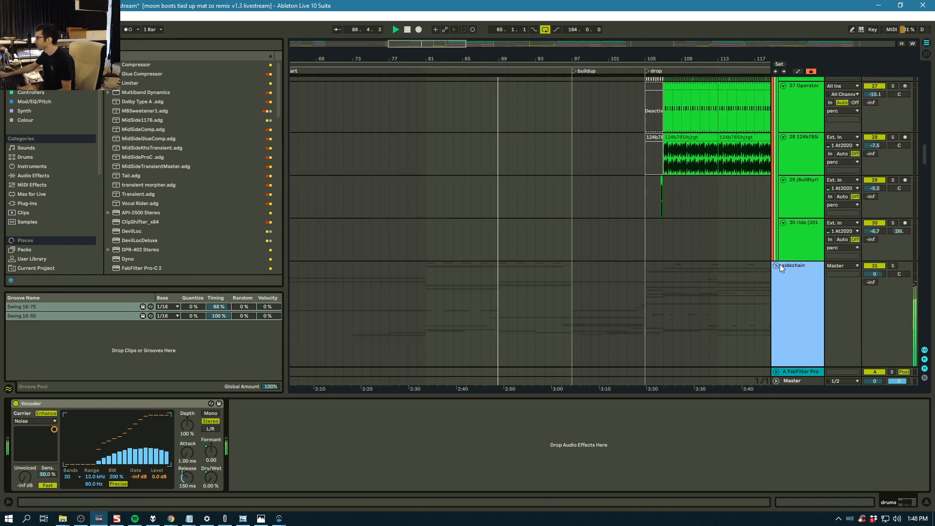
left_click_drag(927, 158, 931, 297)
left_click(818, 227)
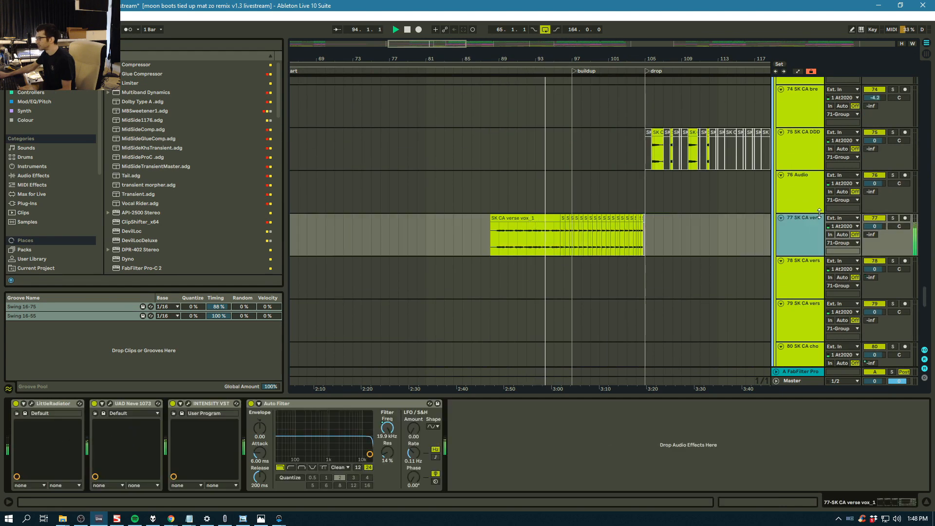
left_click_drag(925, 297, 930, 319)
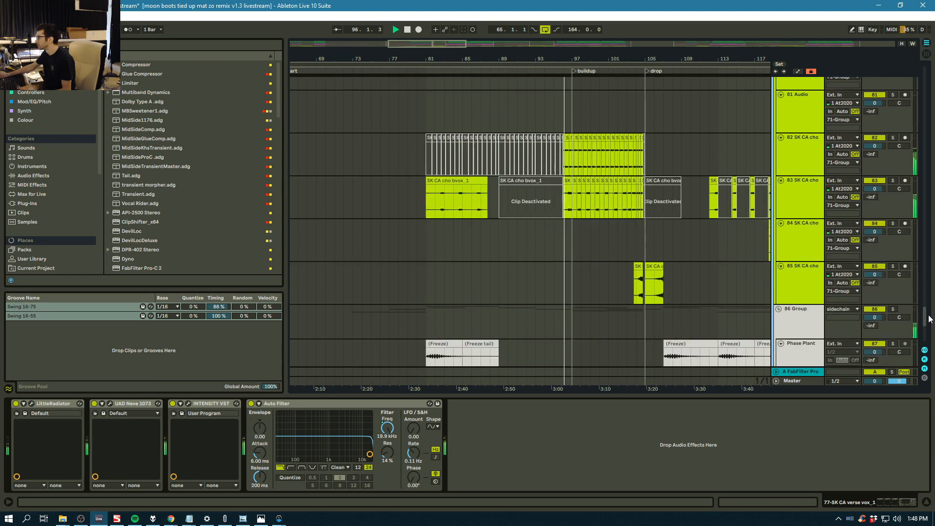
left_click(808, 151)
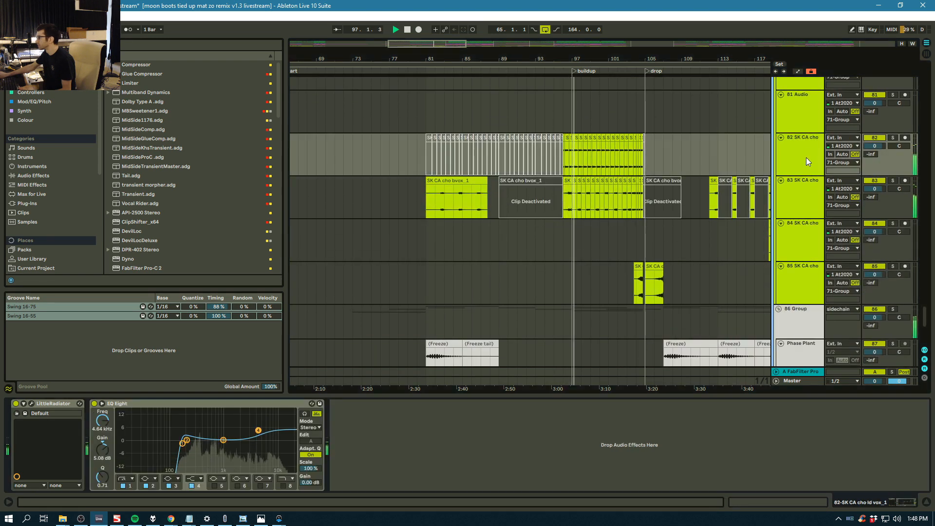
left_click(811, 183)
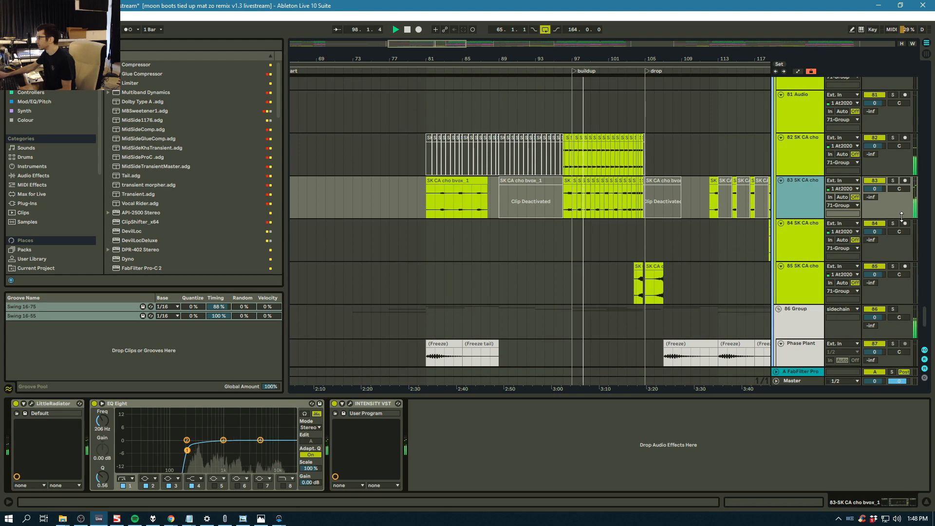
Look over the perc tracks from the start through the breakdown, and fold the drums and sidechain groups
left_click_drag(926, 320, 934, 68)
scroll(857, 172, "down", 10)
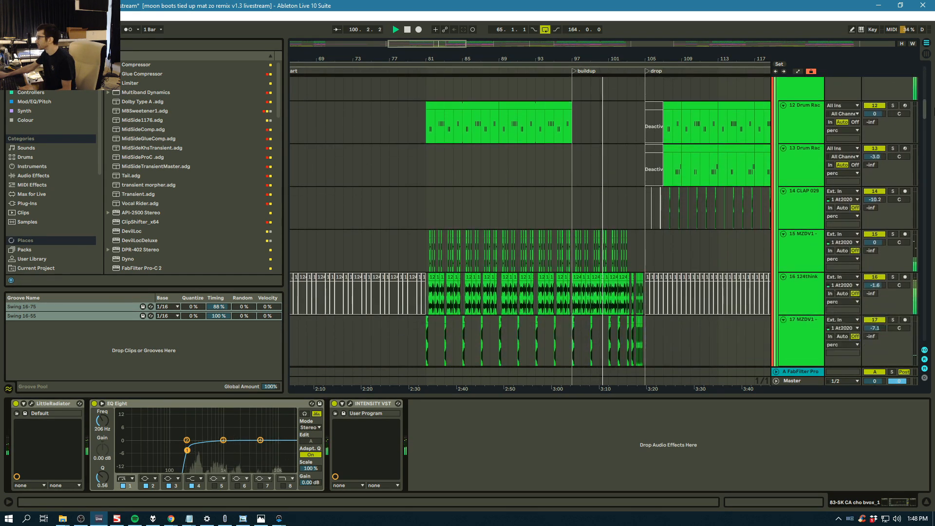
scroll(857, 169, "down", 1)
left_click_drag(670, 59, 487, 64)
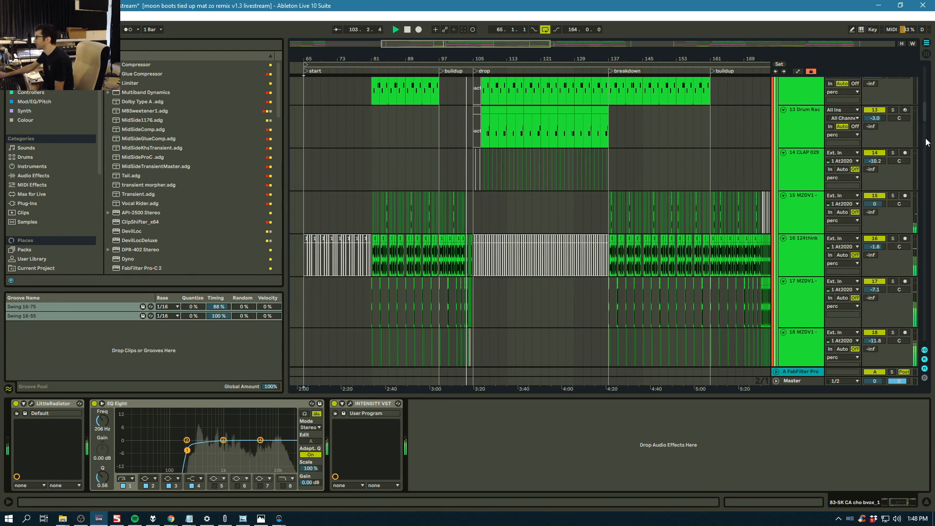
left_click_drag(926, 111, 923, 70)
left_click(776, 80)
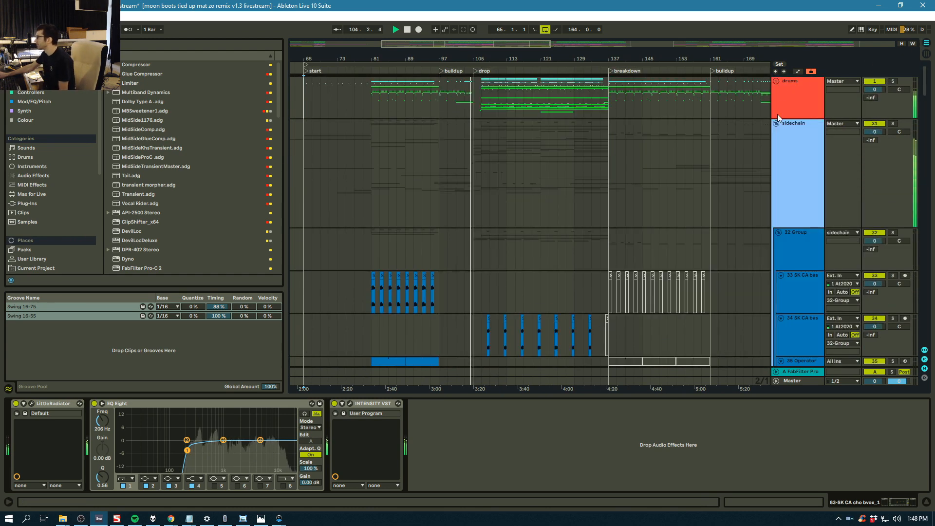
left_click(777, 124)
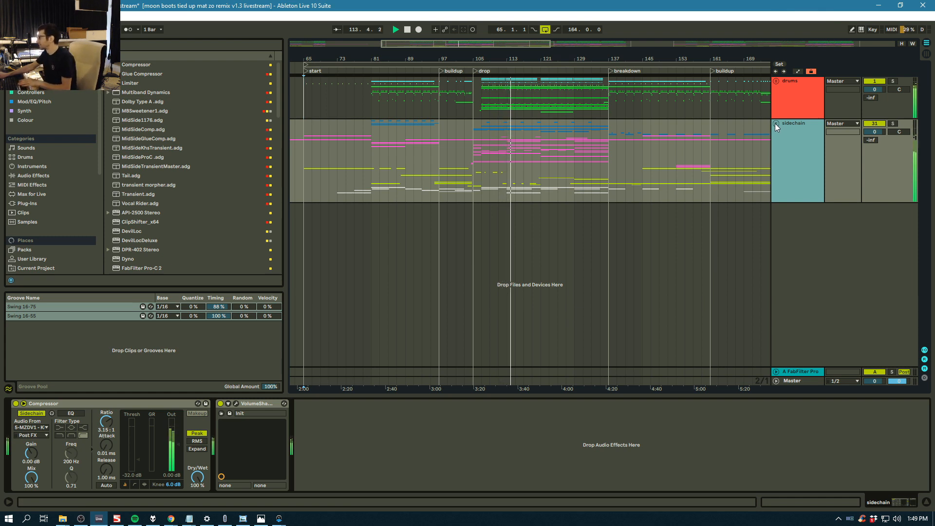
Stop playback and view the device chains of the drums and sidechain groups
key("space")
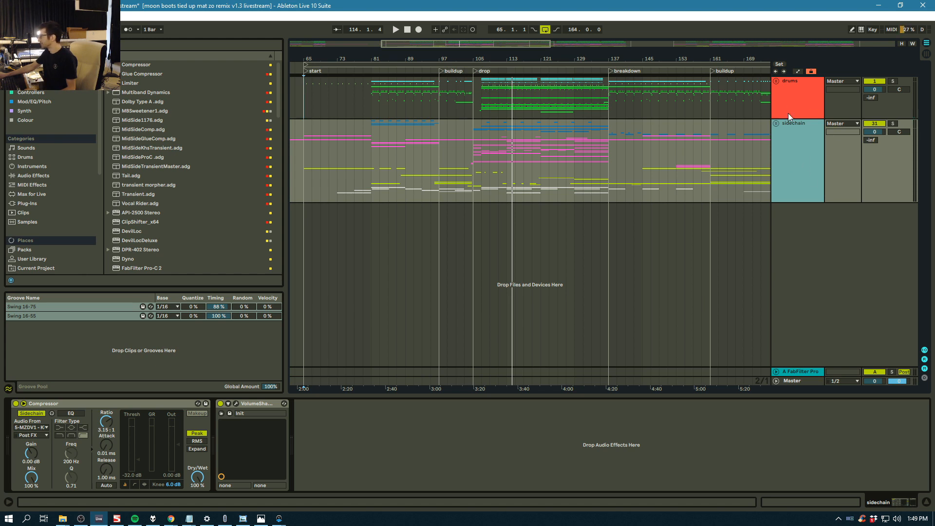
left_click(795, 84)
left_click(800, 142)
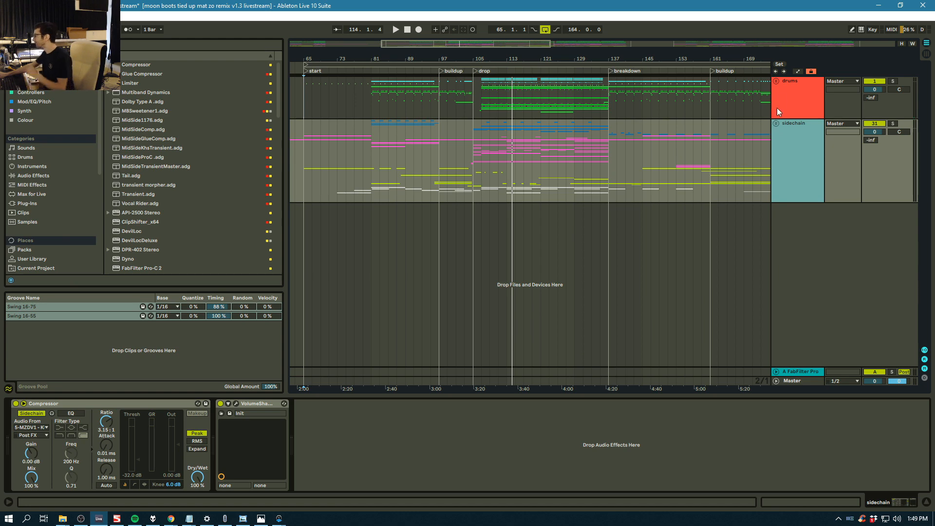
Inspect the perc subgroup's devices inside the drums group and fold the drums group again
left_click(777, 81)
scroll(817, 190, "down", 5)
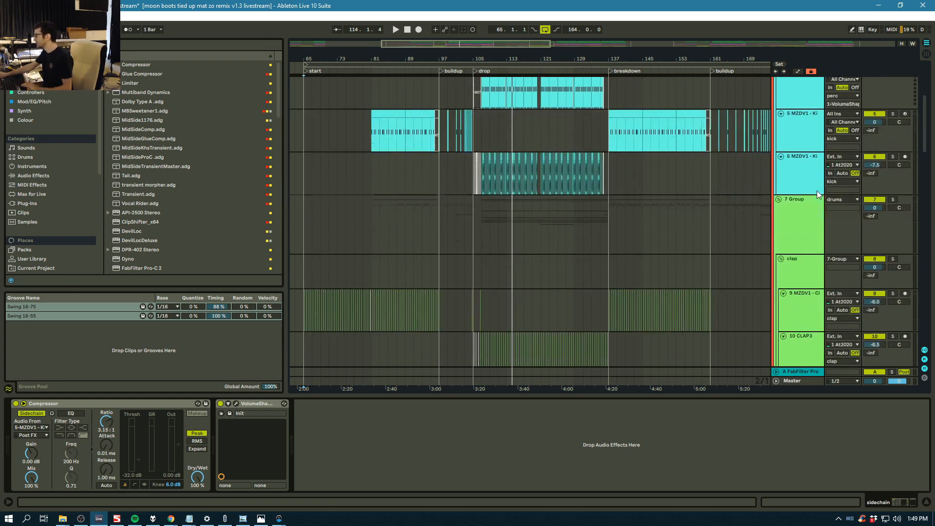
scroll(815, 180, "down", 3)
left_click(790, 113)
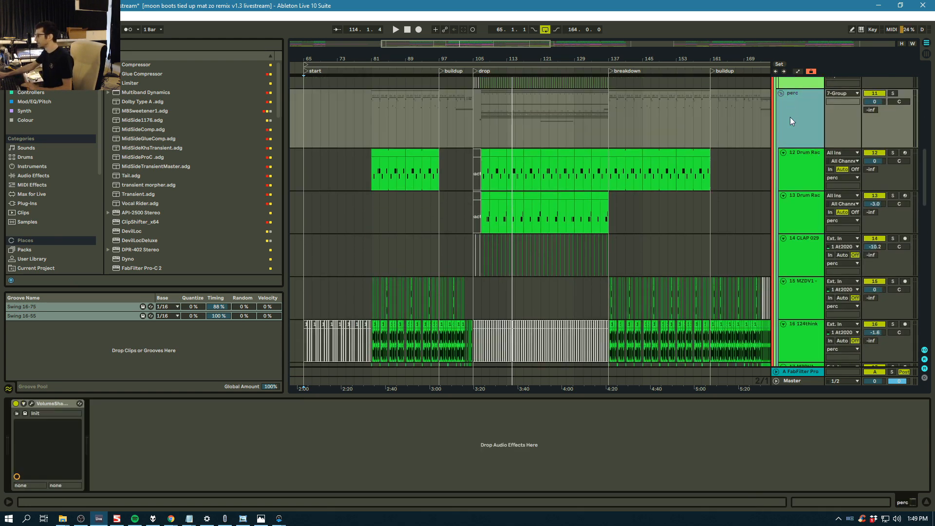
scroll(802, 141, "up", 8)
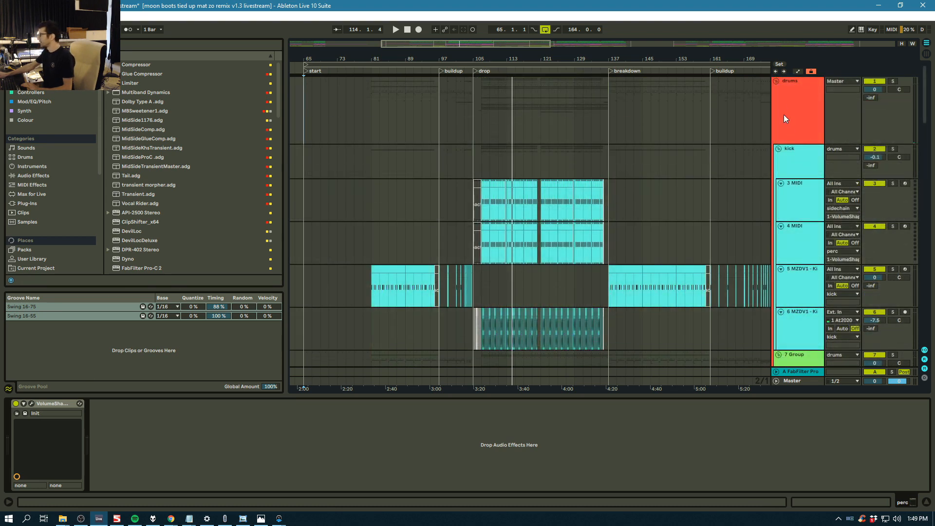
left_click(777, 81)
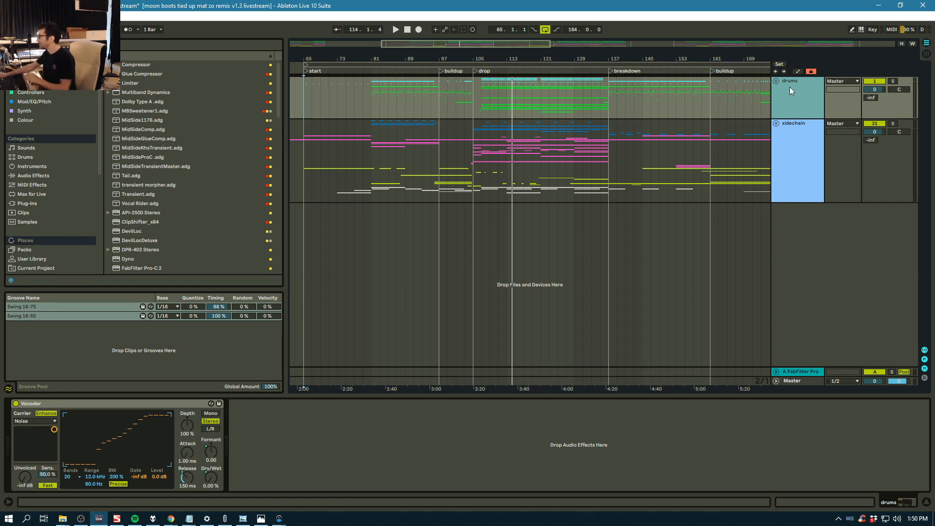
Unfold and solo the drums group, and play the drop from position 106.3.1
left_click(776, 81)
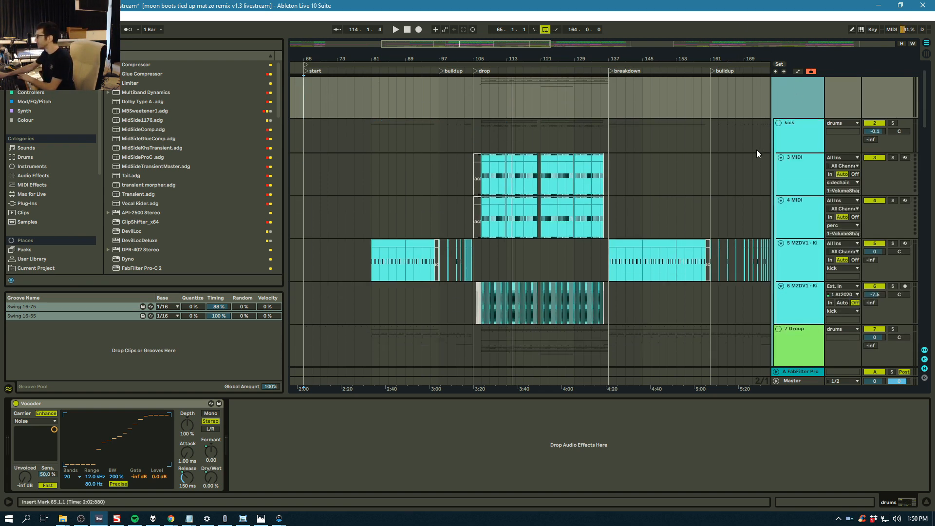
scroll(751, 144, "up", 1)
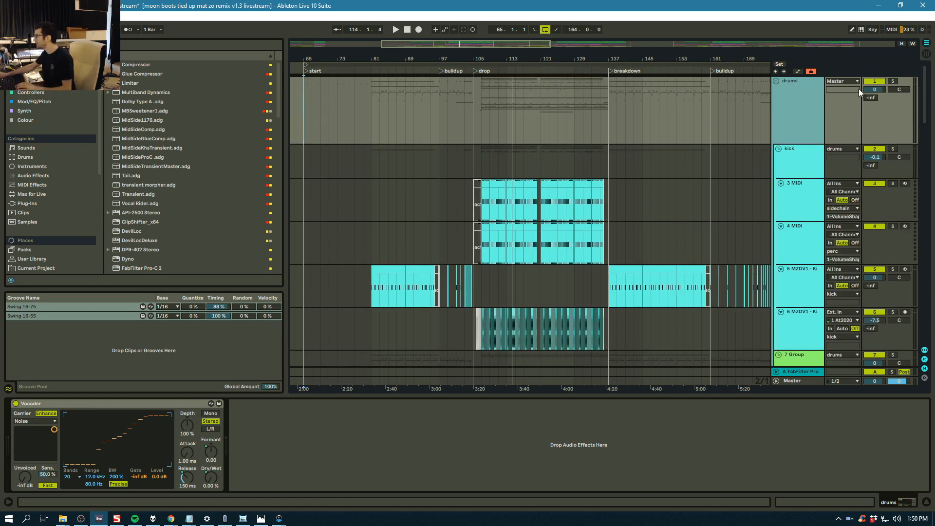
left_click(893, 81)
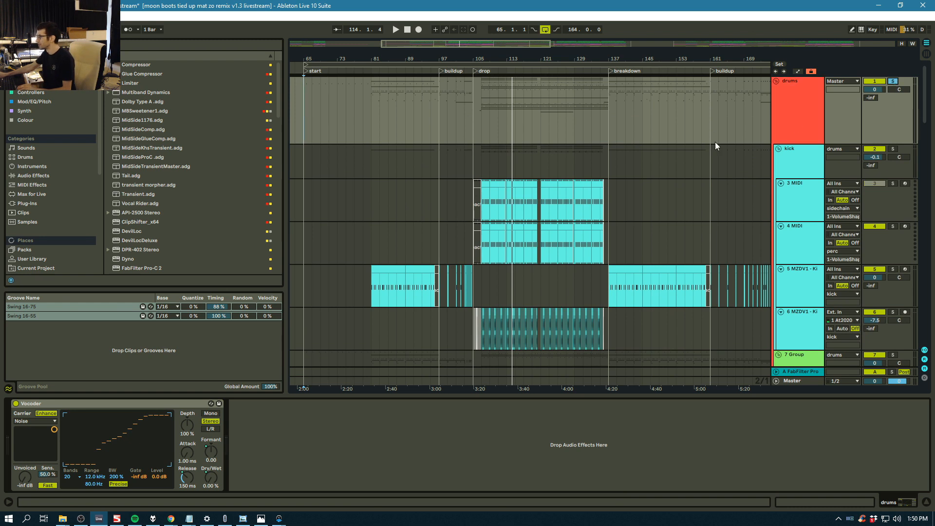
left_click(481, 129)
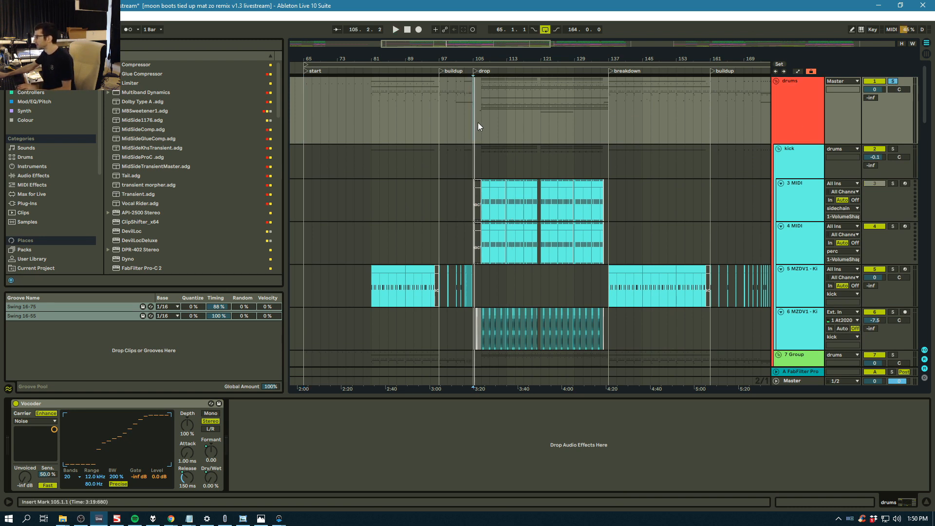
left_click_drag(479, 61, 480, 110)
left_click(485, 112)
key("space")
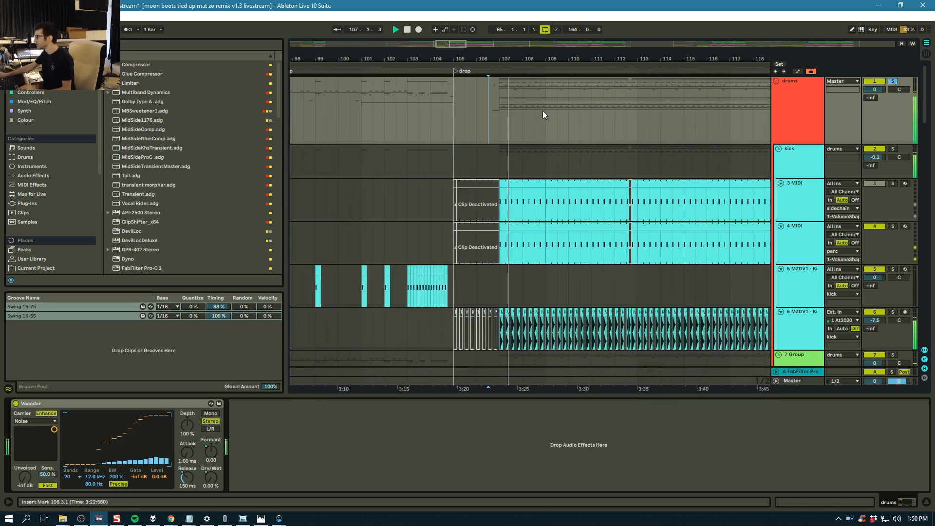
Examine the soloed drum tracks in the drop during playback, from the kick through the perc loops, and stop playback
scroll(535, 106, "down", 5)
scroll(536, 106, "down", 6)
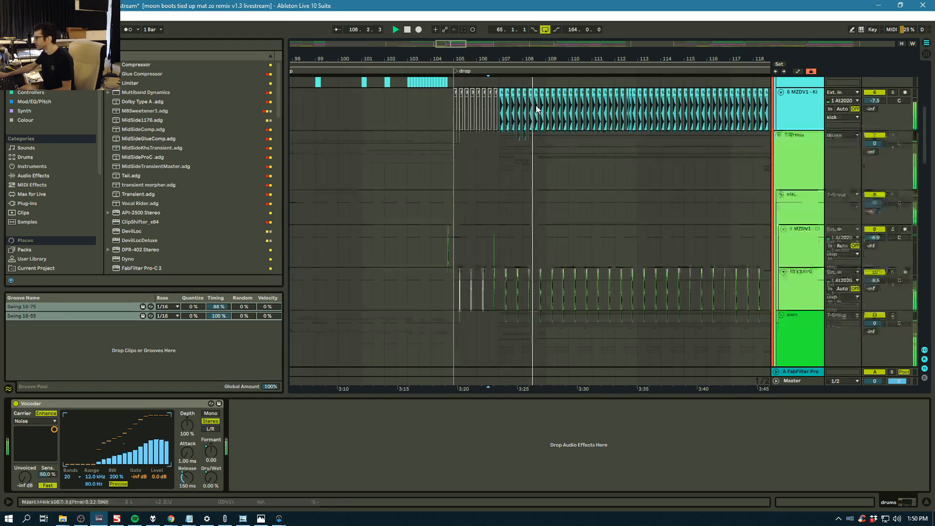
scroll(538, 102, "down", 5)
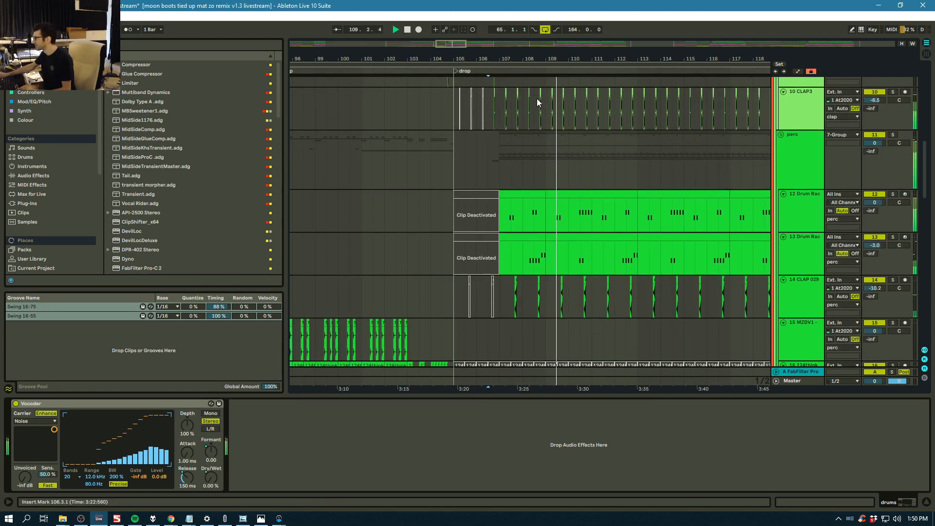
scroll(537, 102, "down", 6)
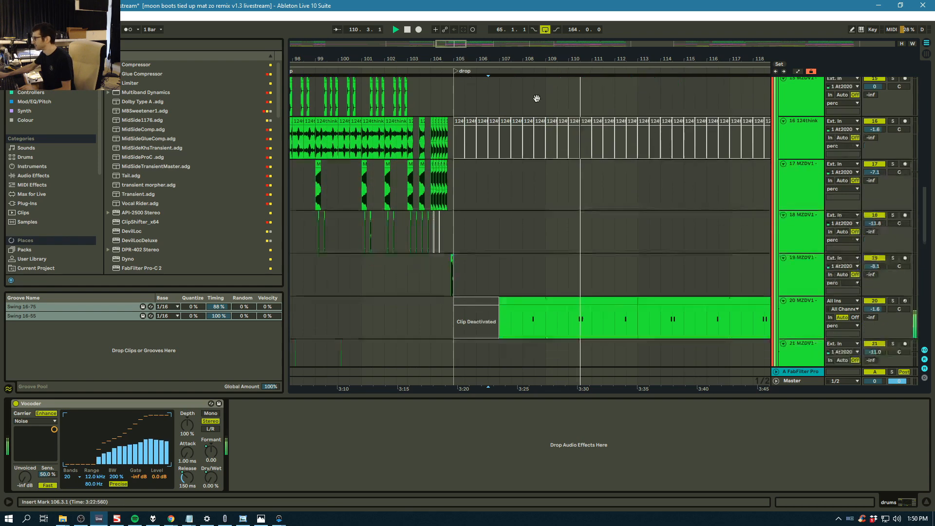
scroll(538, 102, "down", 6)
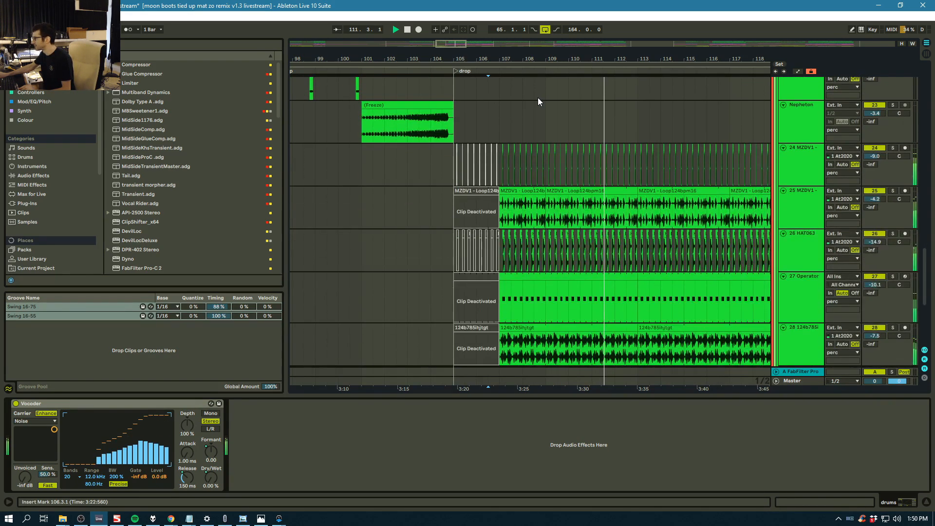
scroll(731, 119, "up", 2)
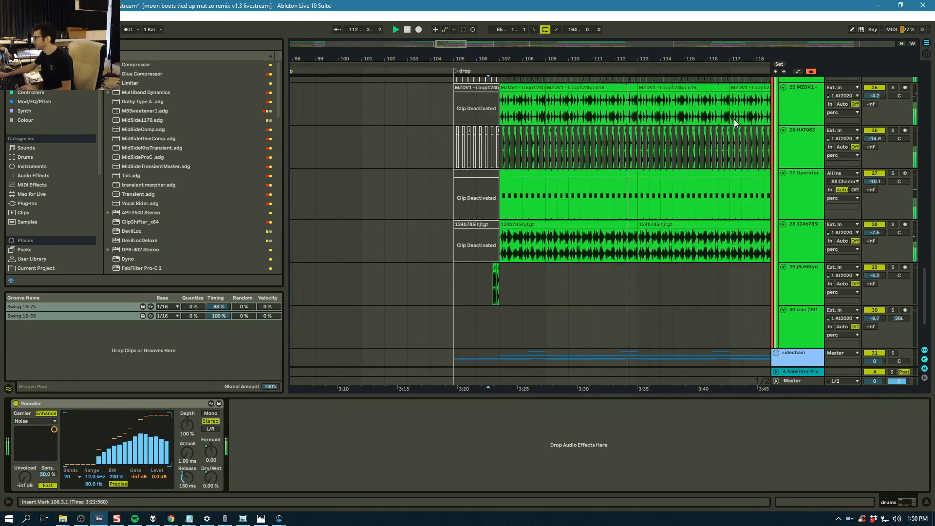
scroll(695, 127, "up", 5)
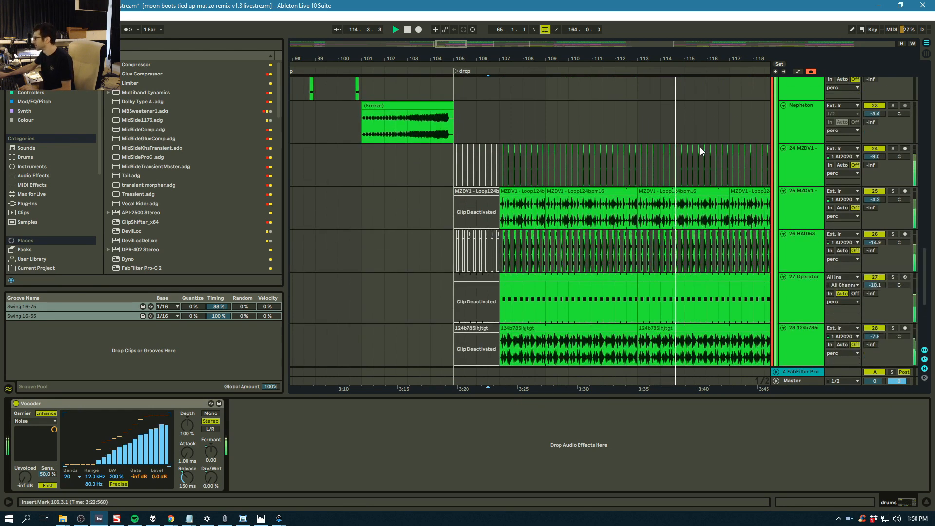
scroll(700, 146, "up", 8)
scroll(697, 142, "up", 20)
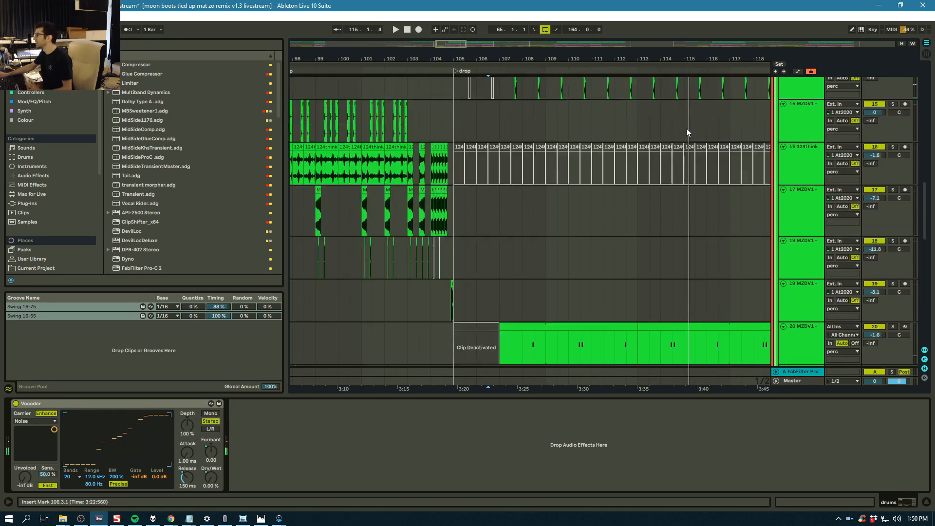
Solo the kick group at bar 107 and show the device chain of its kick sample track
scroll(695, 133, "up", 6)
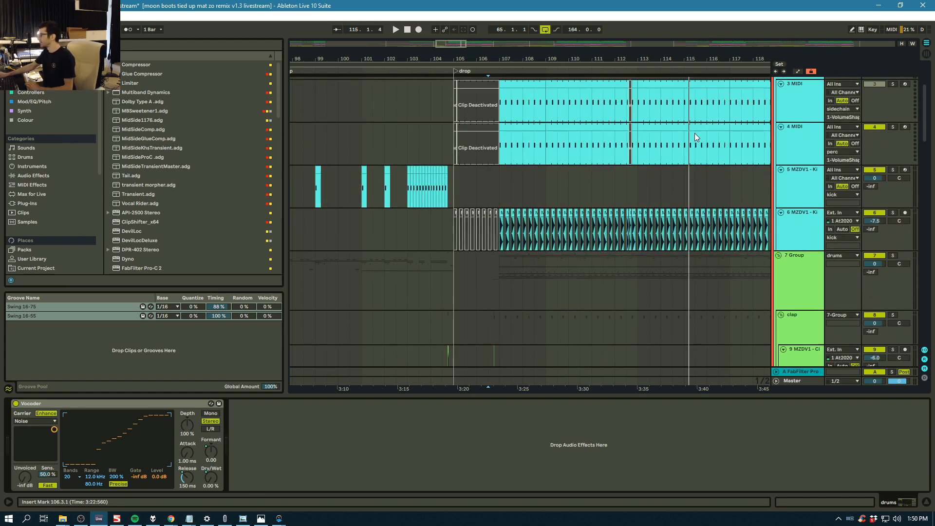
left_click(499, 159)
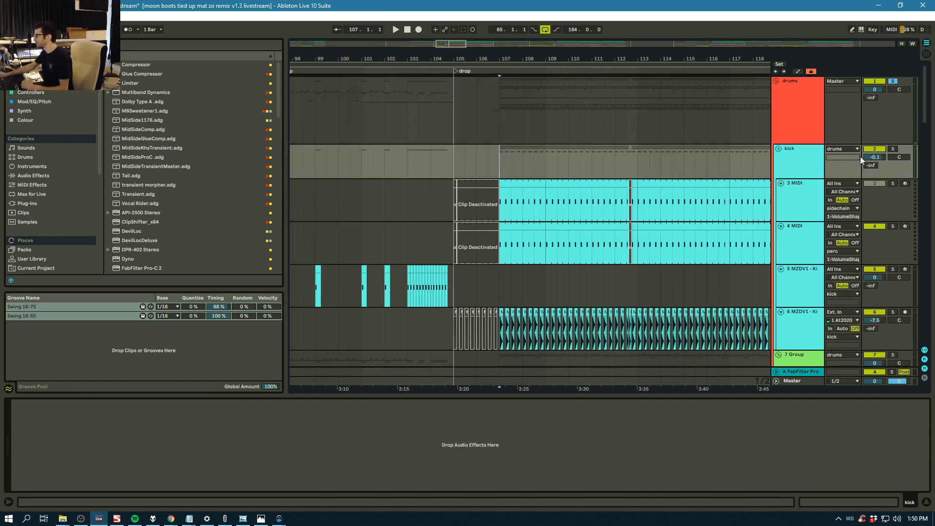
left_click(895, 148)
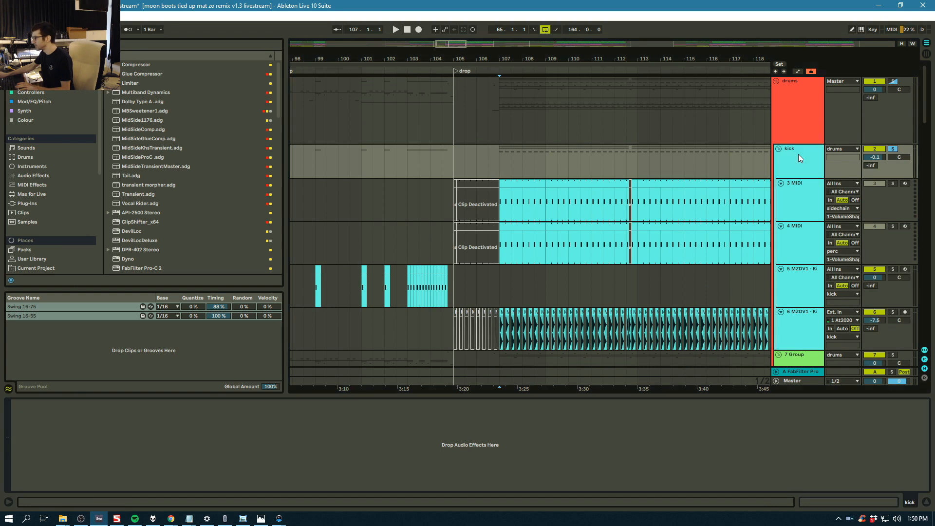
scroll(804, 201, "down", 1)
left_click(799, 256)
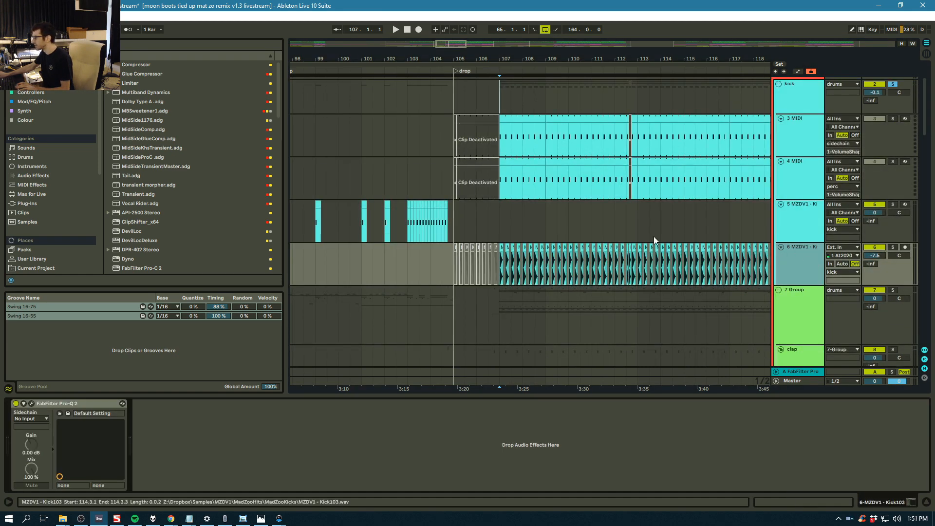
Solo the kick sample track and audition its kicks from position 107.1.1, stopping playback after about a bar
left_click_drag(508, 58, 501, 140)
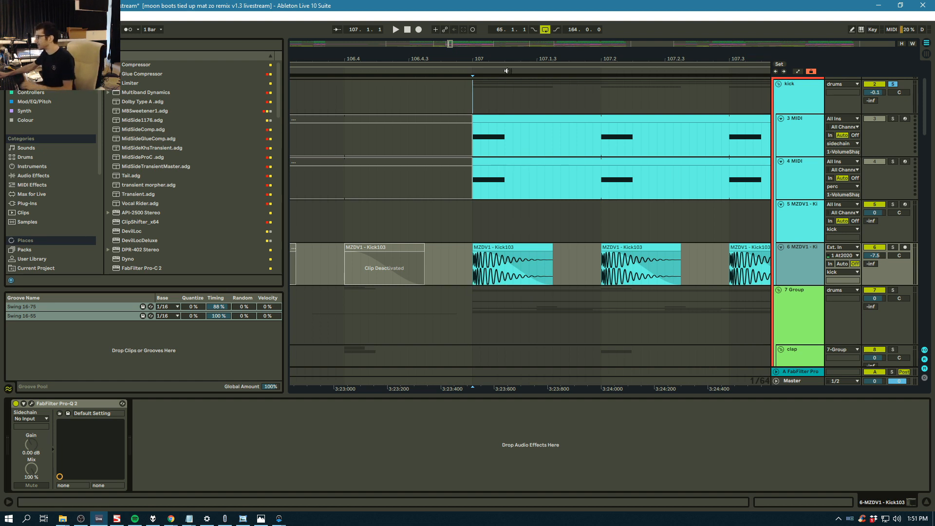
left_click_drag(494, 58, 493, 49)
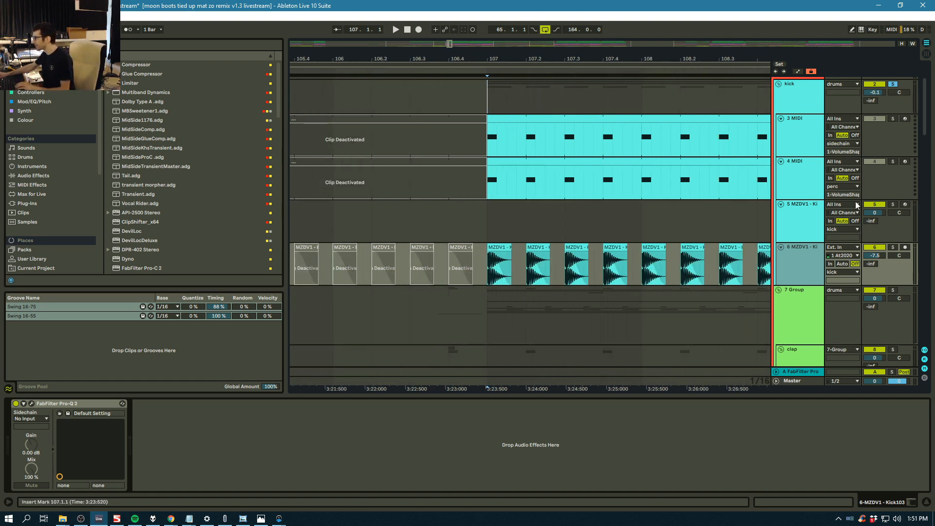
left_click(893, 247)
key("space")
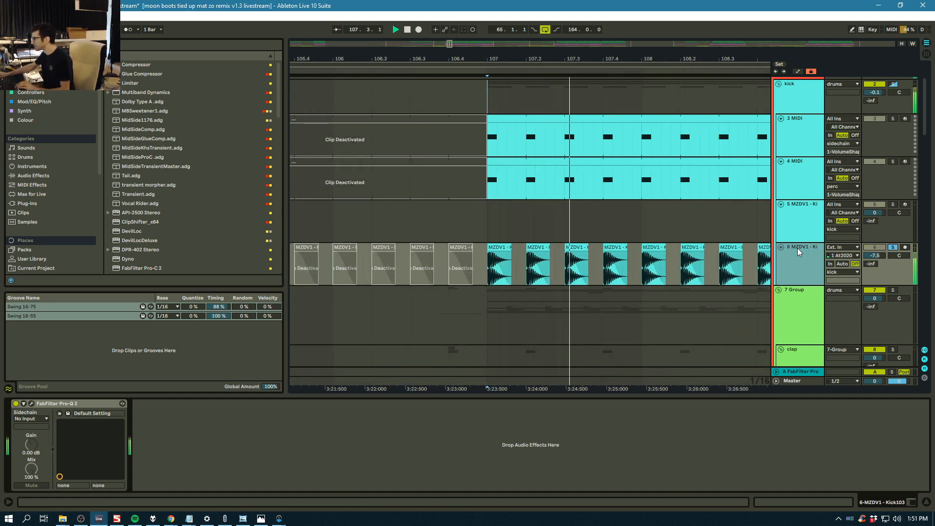
key("space")
Examine the FabFilter Pro-Q 2 curve on the kick track, close it, and briefly audition the kick again
left_click(31, 403)
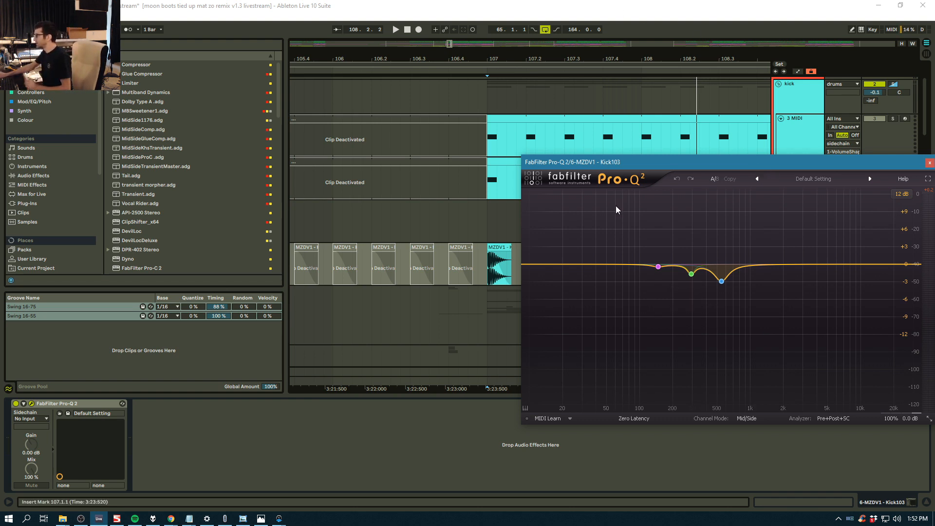
left_click(930, 163)
key("space")
key("space")
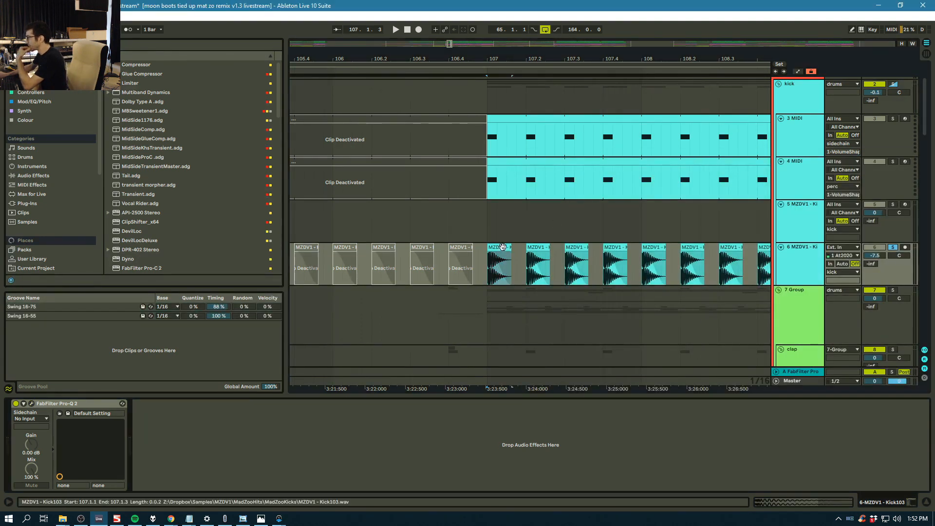
Play the Kick103 clips from 107.1.1 in close-up, unsolo the kick track, and stop playback
left_click_drag(489, 59, 464, 88)
left_click(499, 218)
key("space")
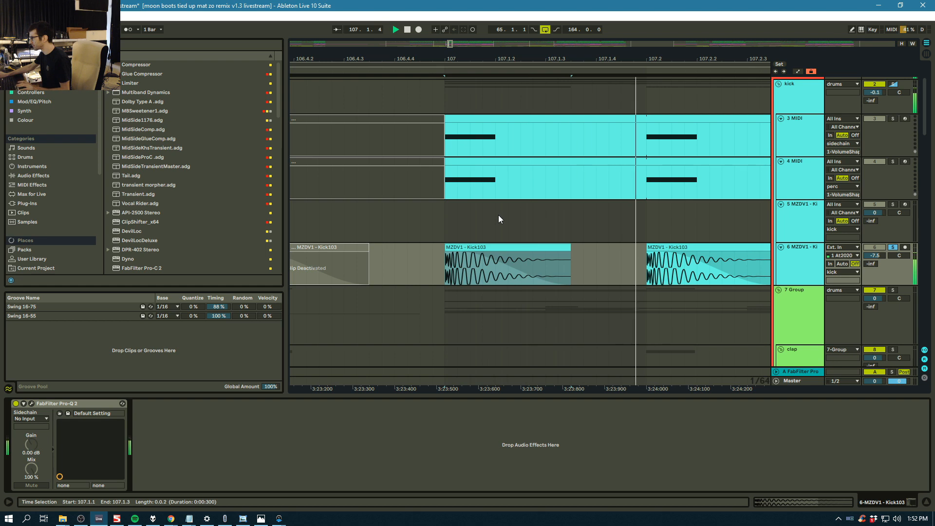
left_click(894, 247)
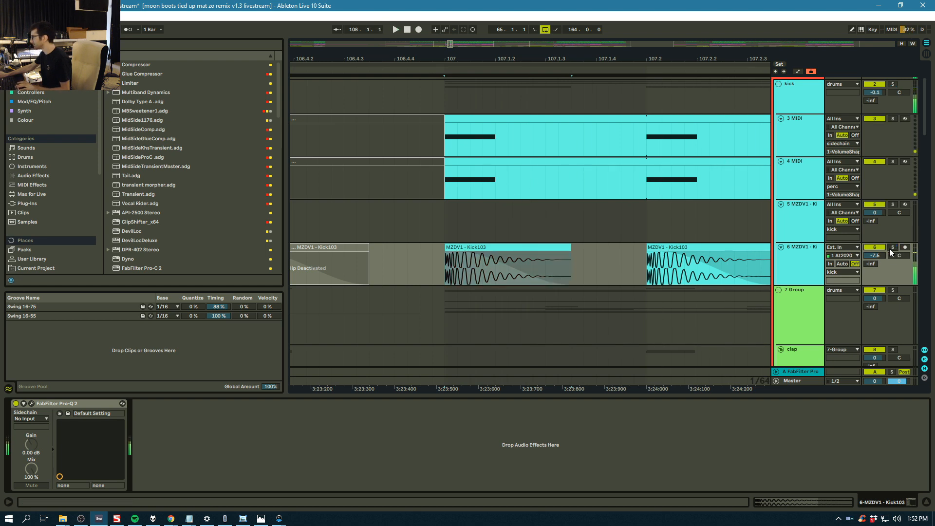
key("space")
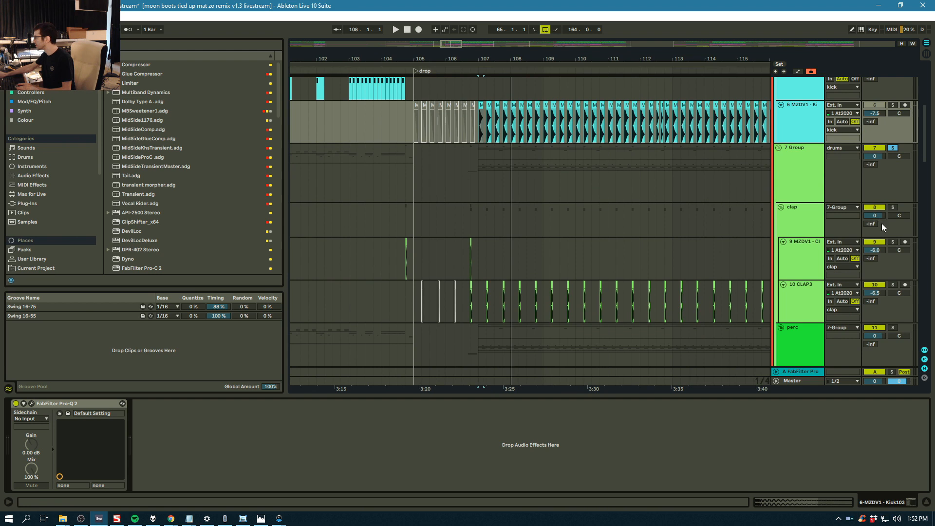
Play the soloed clap and perc parent group from position 106.3.1 and stop playback
scroll(493, 212, "up", 1)
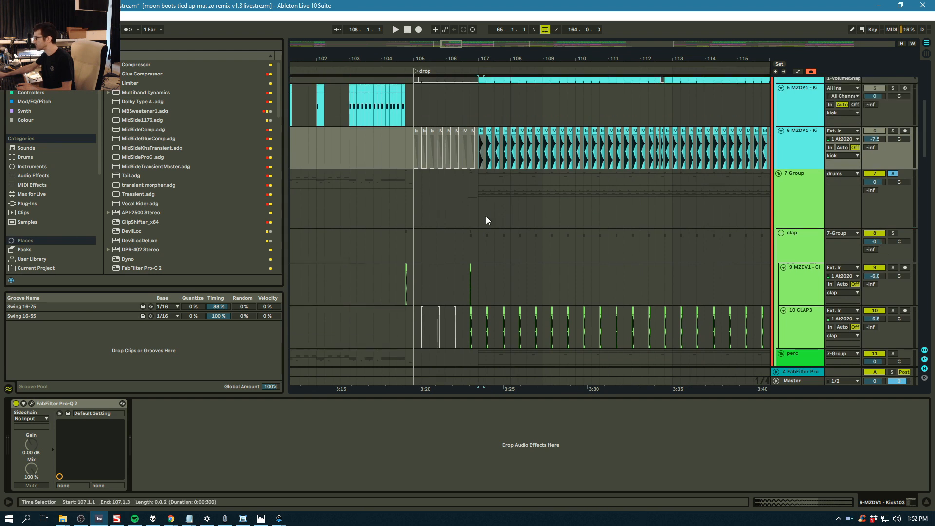
left_click(462, 212)
key("space")
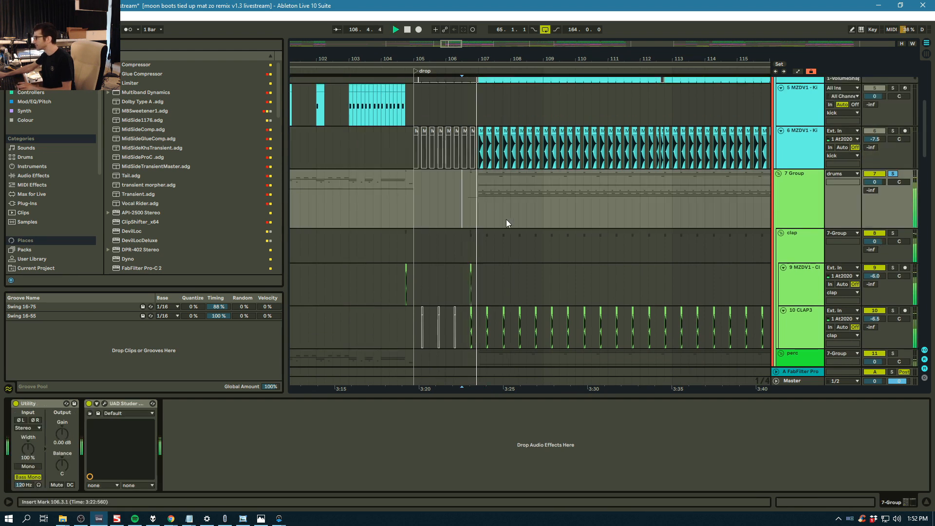
scroll(804, 215, "down", 2)
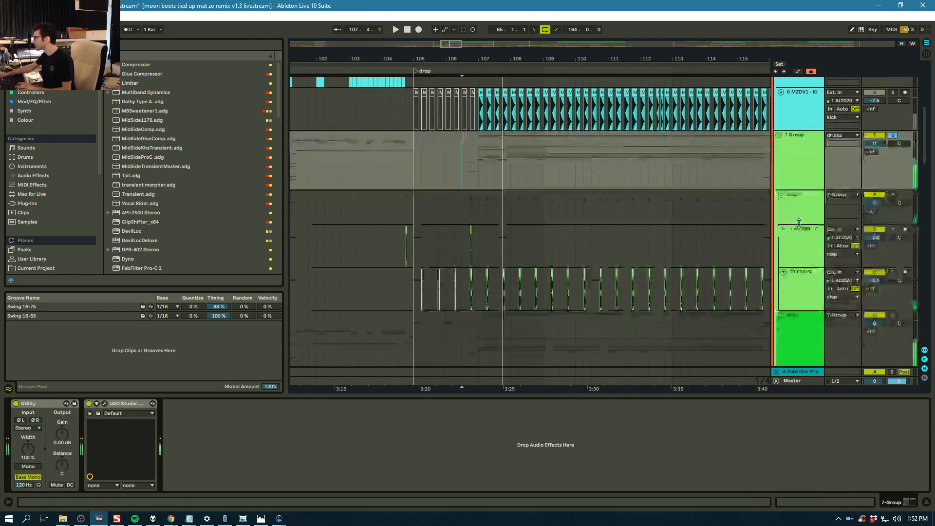
Solo the clap subgroup, play it from position 106.3.1, and stop playback
left_click(885, 199)
left_click(893, 194)
left_click(465, 212)
key("space")
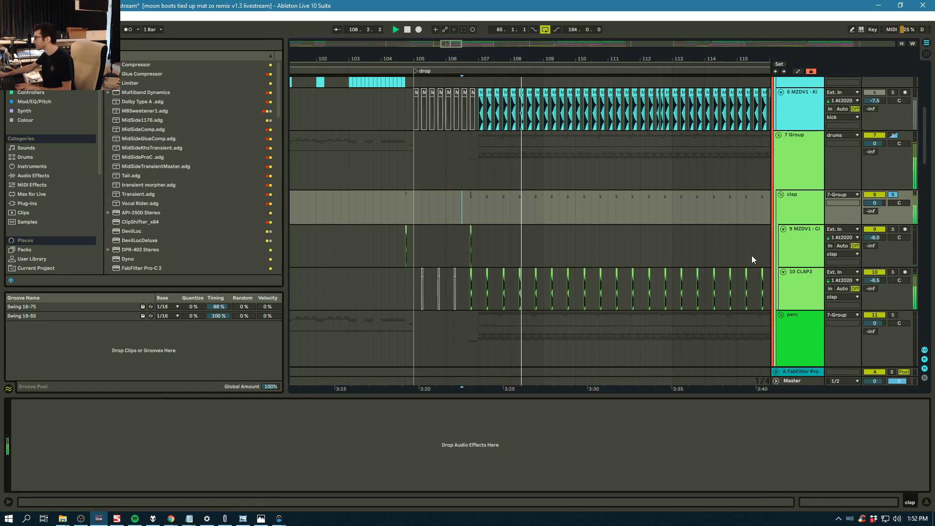
scroll(607, 220, "down", 3)
scroll(651, 201, "down", 1)
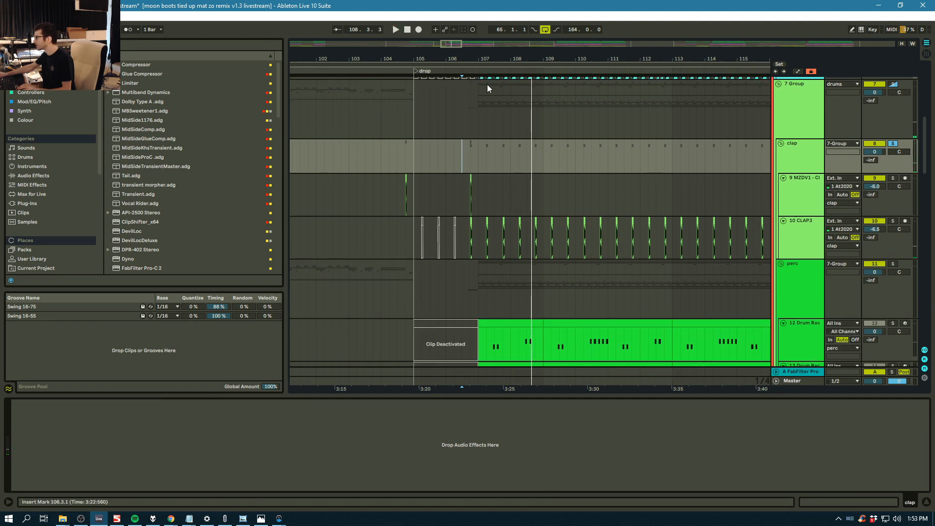
Select the perc subgroup at bar 107, inspect its VolumeShaper 4 ducking curve, and close the plug-in
left_click_drag(478, 61, 478, 102)
scroll(867, 189, "down", 3)
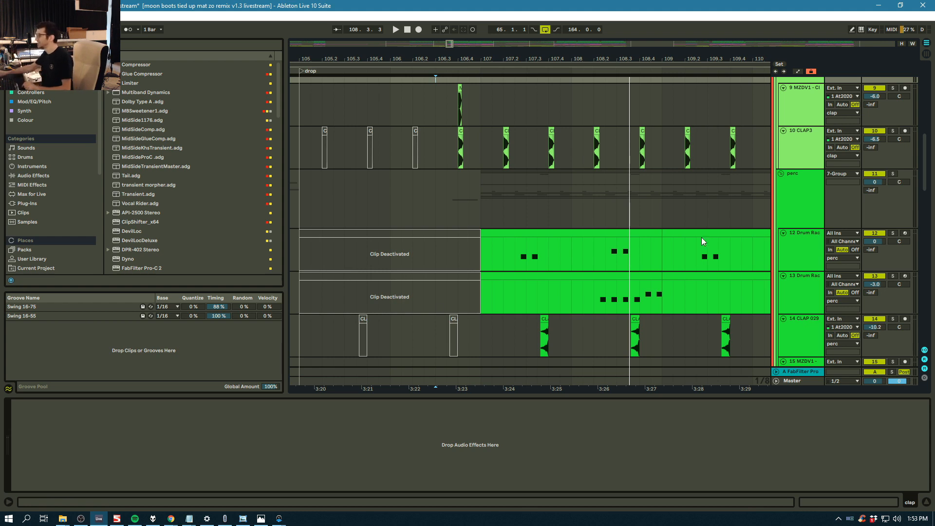
left_click(899, 176)
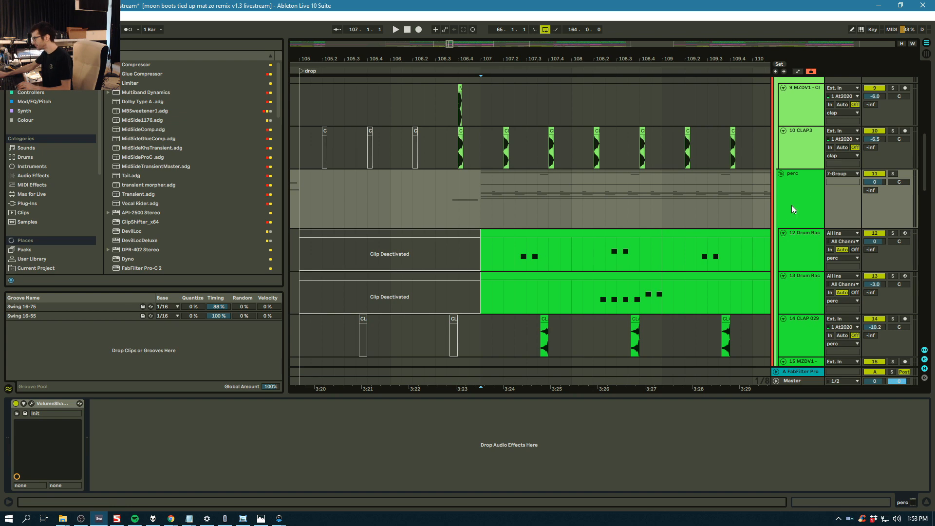
left_click(806, 184)
left_click(32, 404)
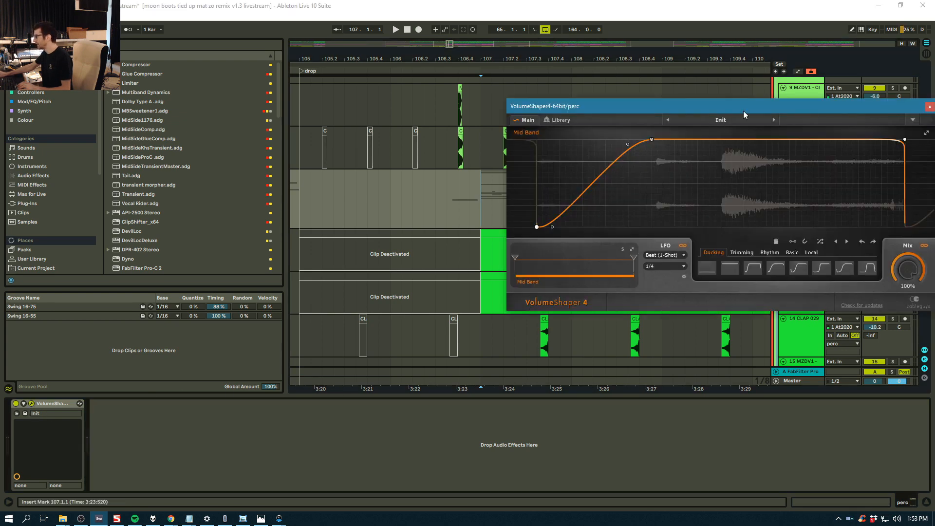
left_click(930, 106)
Compare the kick group's MIDI trigger tracks with the perc subgroup's devices, and select the MIDI track routed to perc
scroll(816, 155, "up", 5)
scroll(818, 151, "up", 4)
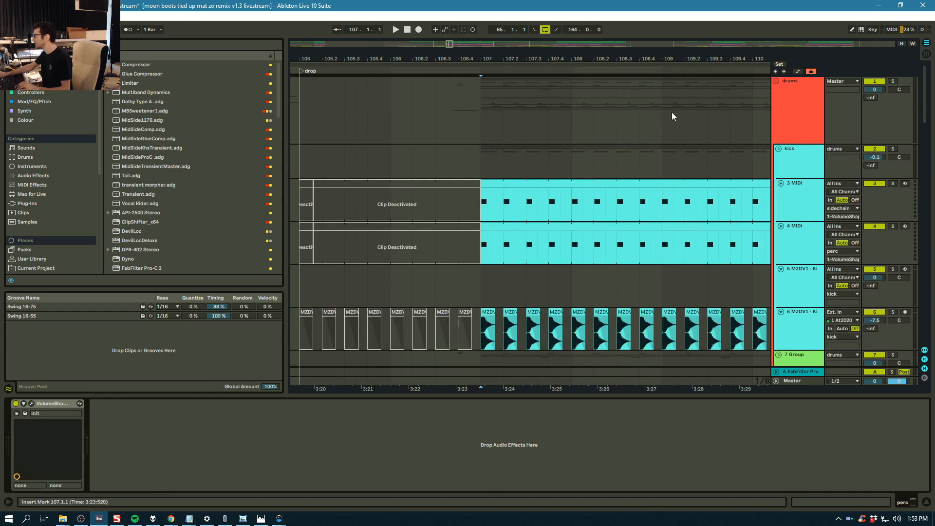
scroll(794, 204, "down", 1)
left_click(797, 109)
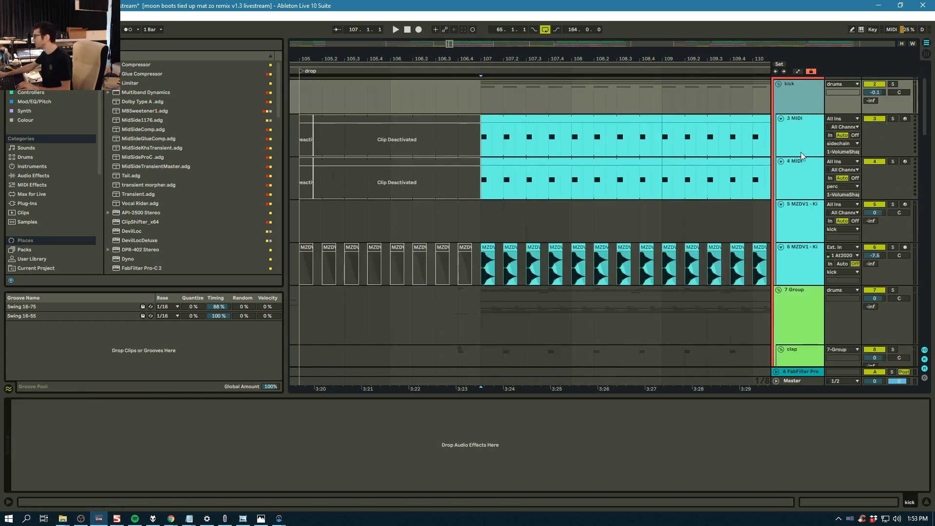
left_click_drag(501, 57, 450, 34)
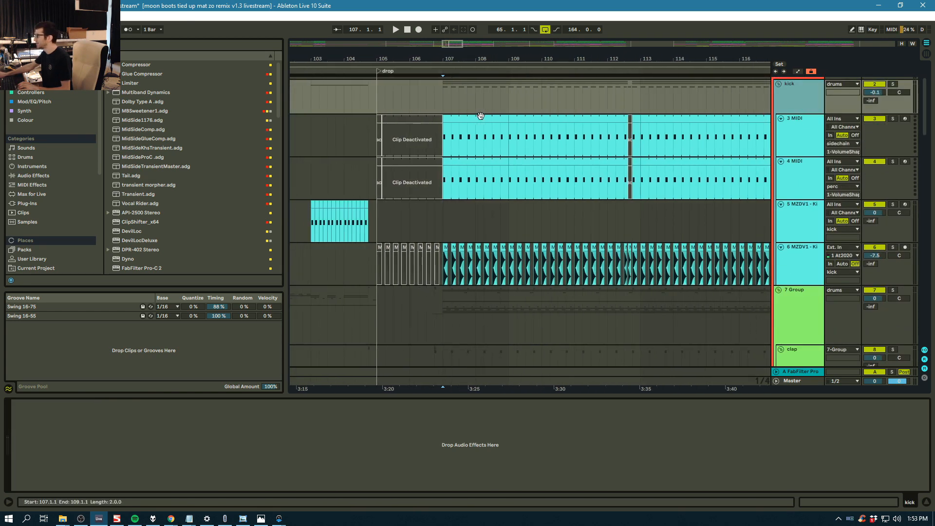
scroll(791, 238, "down", 8)
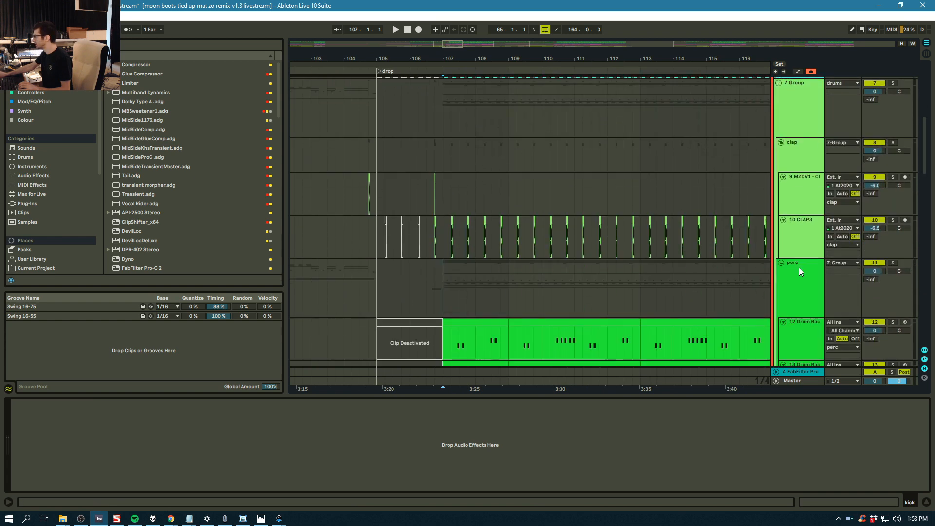
left_click(799, 268)
scroll(828, 191, "up", 8)
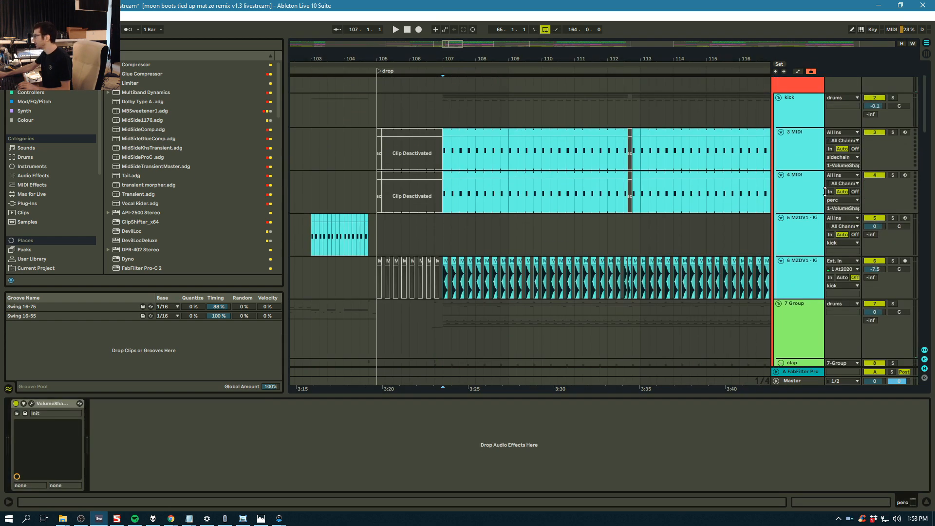
left_click(826, 191)
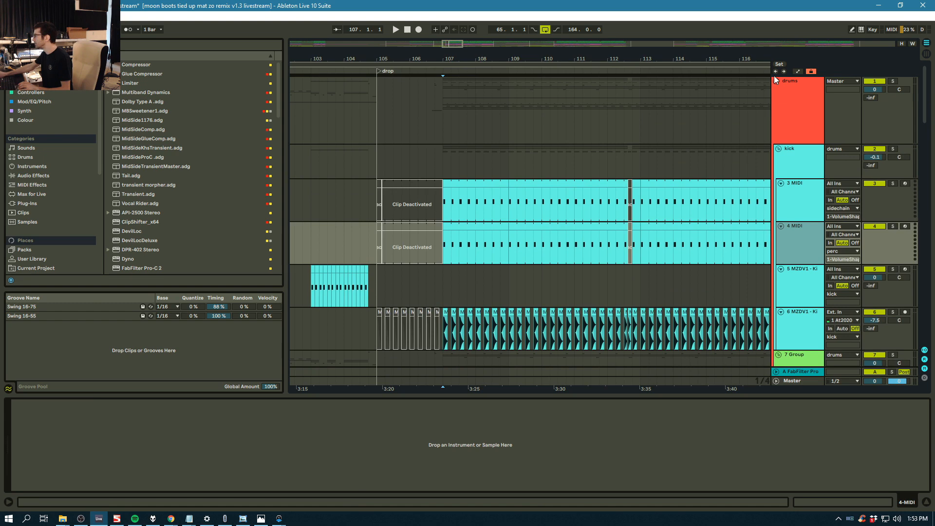
Fold the drums group, inspect the VolumeShaper 4 curve on the sidechain group, and close the plug-in
left_click(775, 79)
left_click(785, 137)
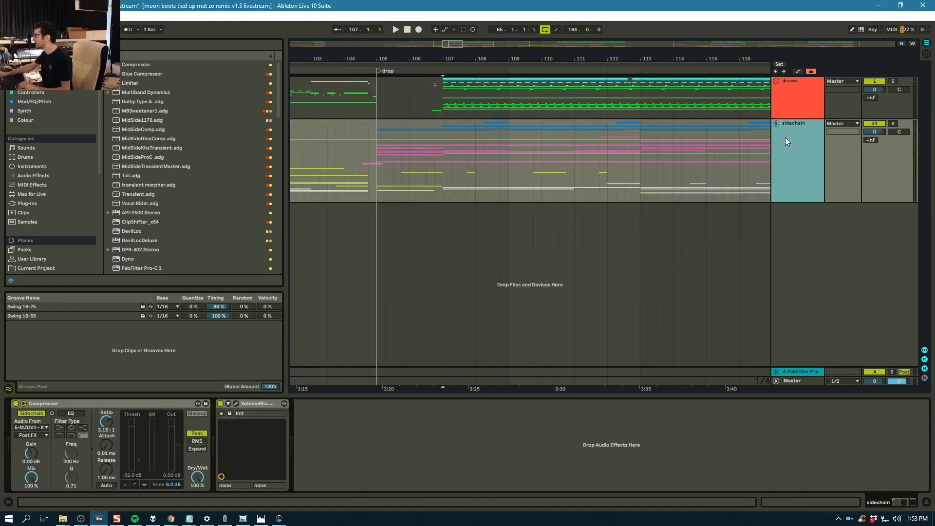
left_click(235, 404)
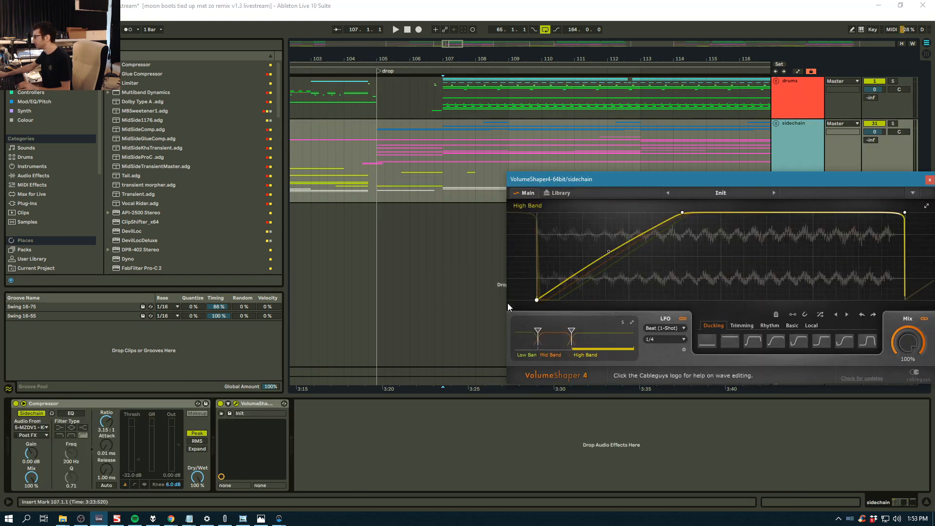
left_click(930, 179)
Unfold the drums group, play the soloed perc subgroup from 107.1.1 while viewing its first Drum Rack's devices, and stop
left_click(819, 98)
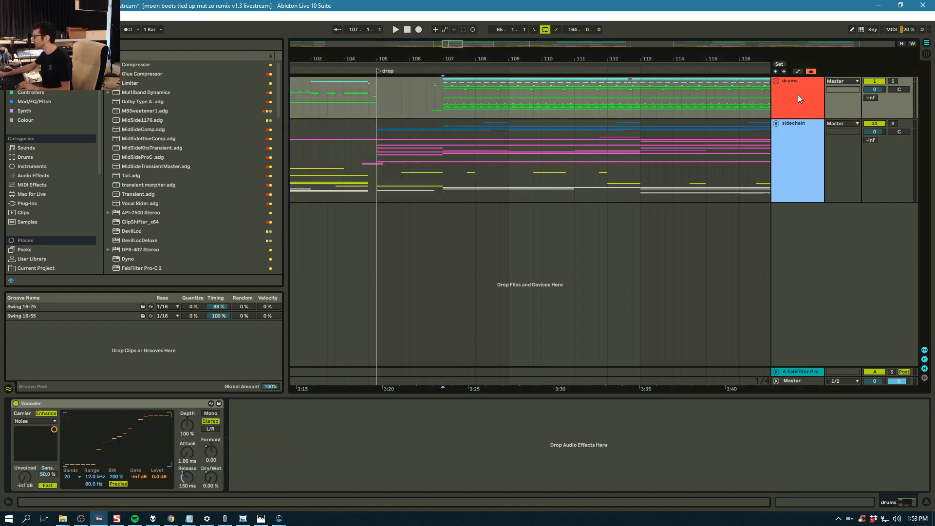
left_click(776, 80)
left_click(893, 94)
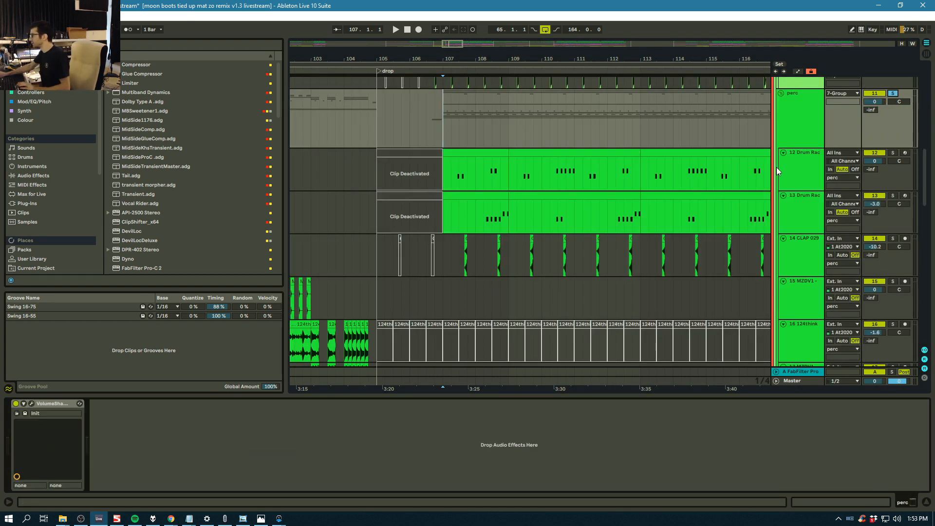
key("space")
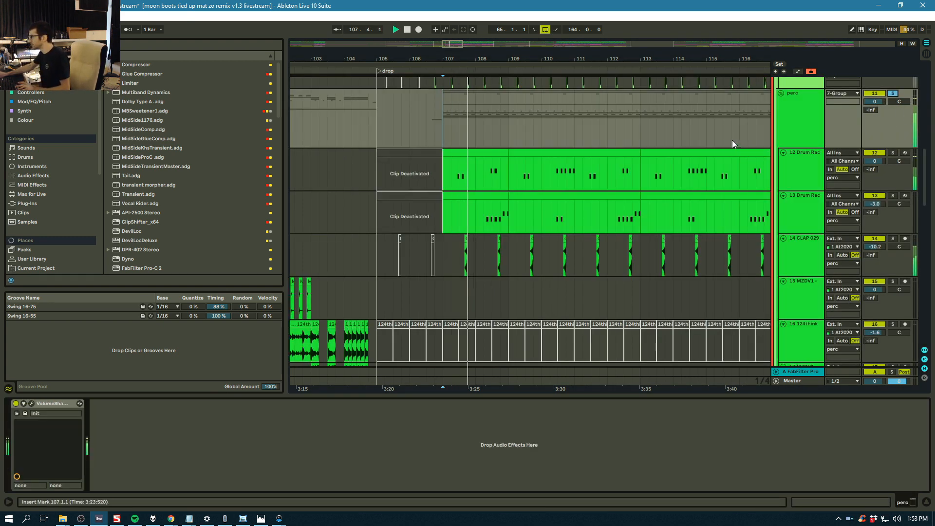
left_click(813, 167)
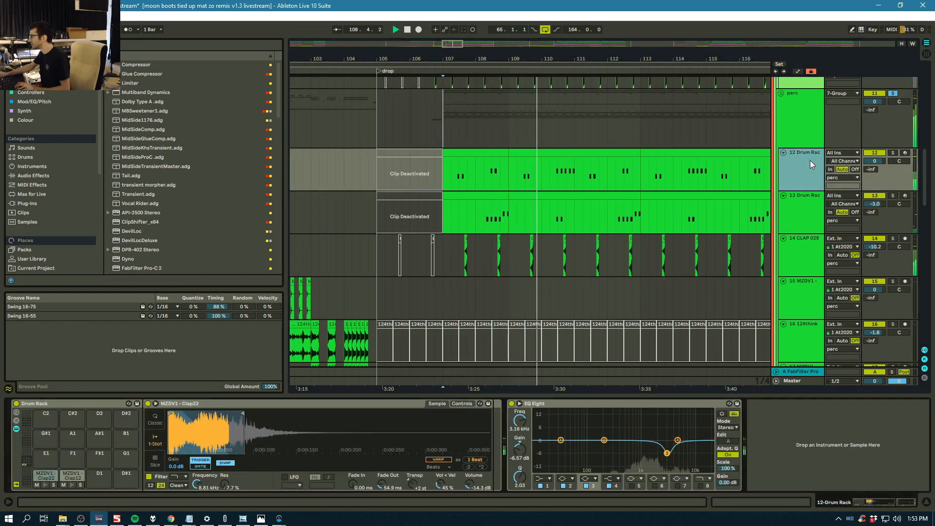
key("space")
Look through the perc tracks and select the MZDV1 - Loop124bpm16 clip starting at bar 107
left_click_drag(458, 59, 471, 71)
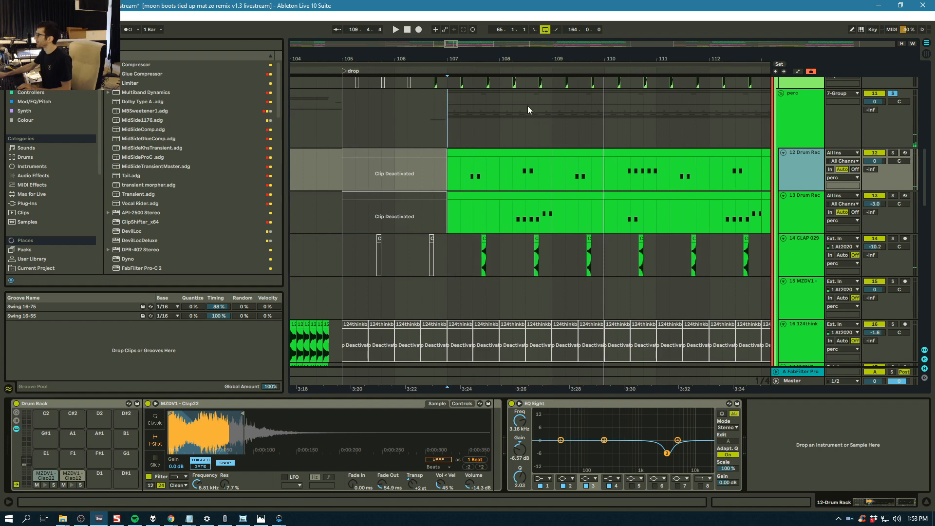
scroll(561, 130, "down", 1)
scroll(720, 156, "down", 2)
scroll(720, 156, "down", 7)
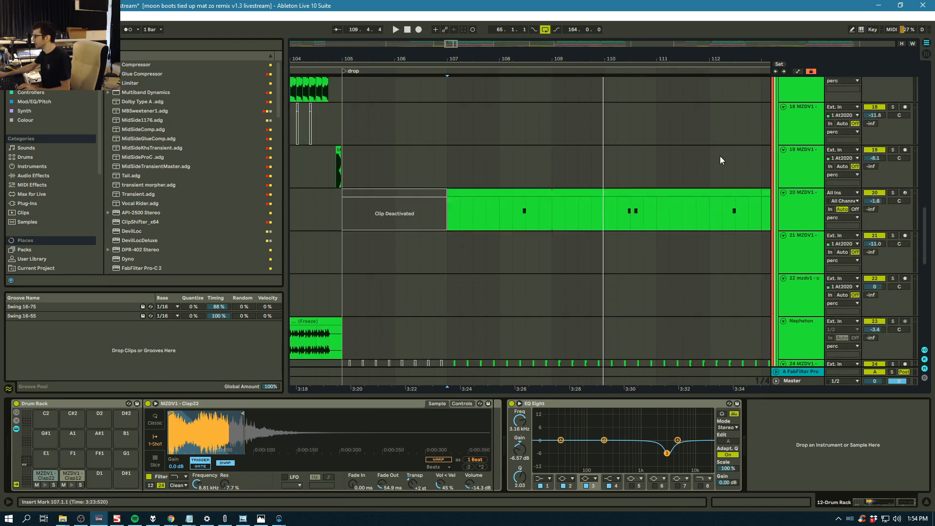
left_click(502, 174)
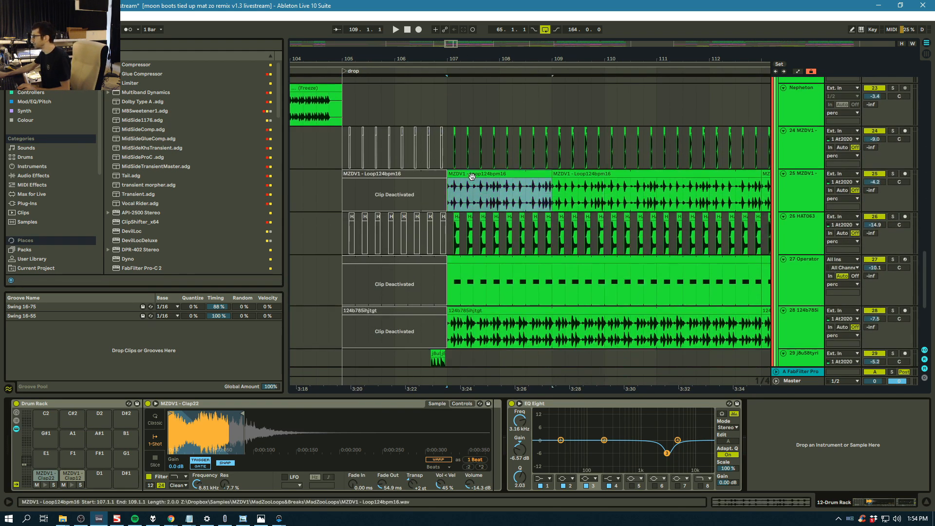
Solo perc track 25 (MZDV1 loop), play the selected bars from 107, and clear the solo
scroll(562, 270, "down", 1)
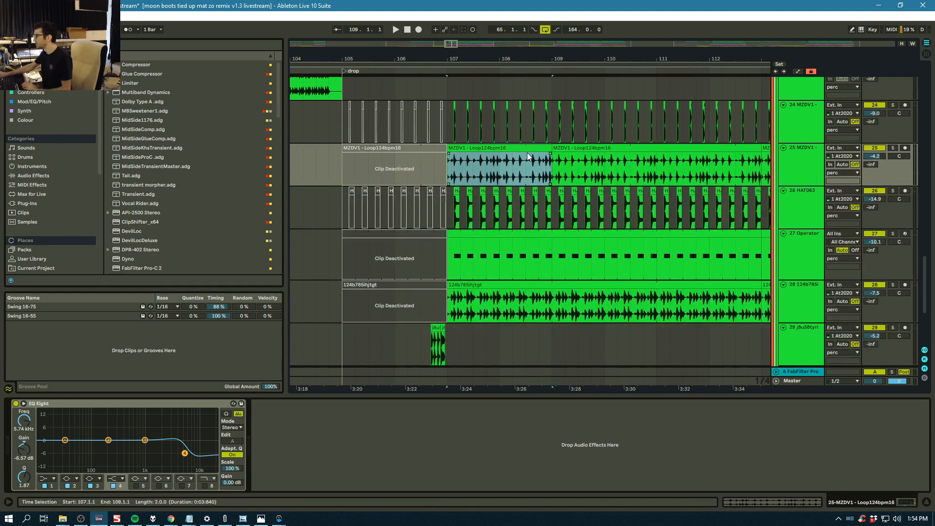
left_click(893, 148)
key("space")
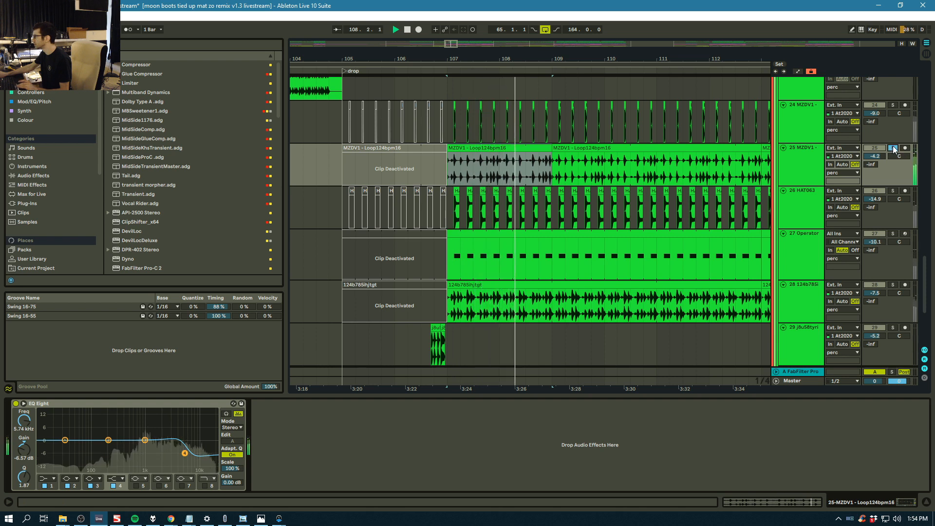
left_click(894, 148)
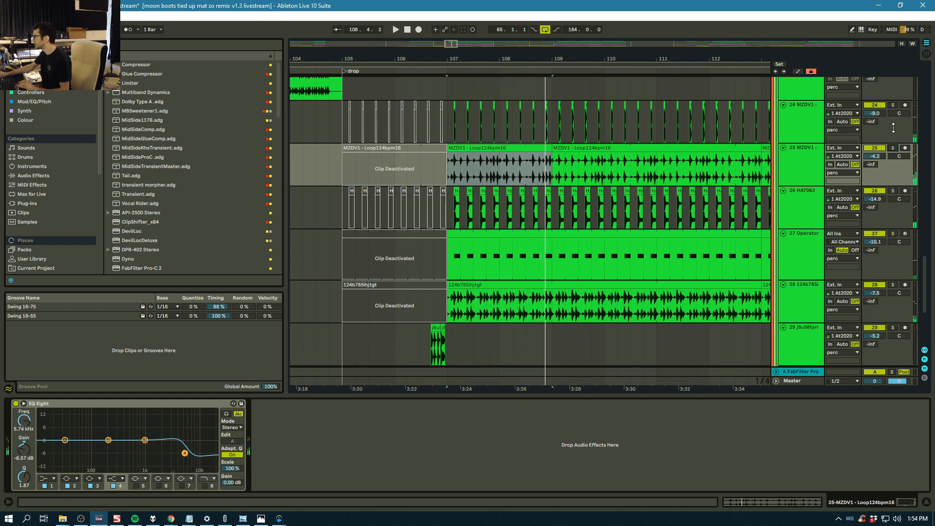
Solo perc track 24 above the loop track, play it from bar 107, and stop
left_click(894, 105)
key("space")
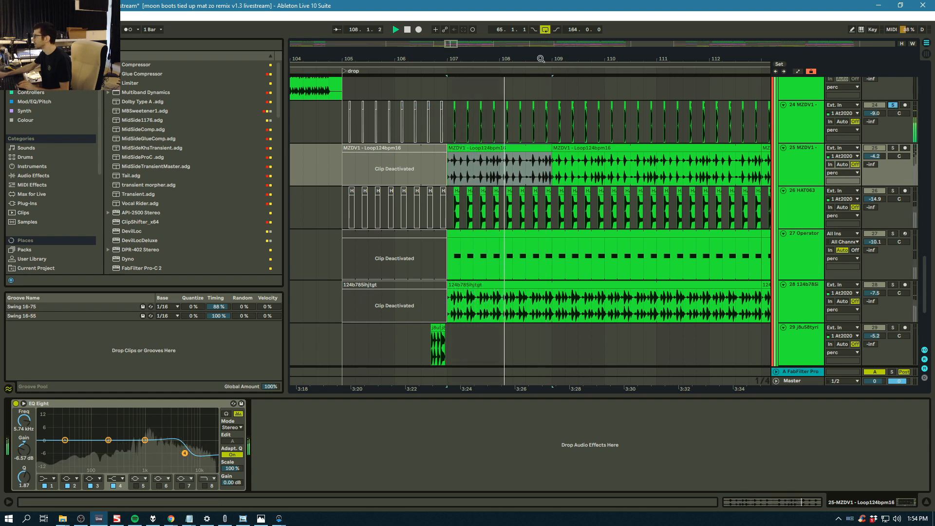
key("space")
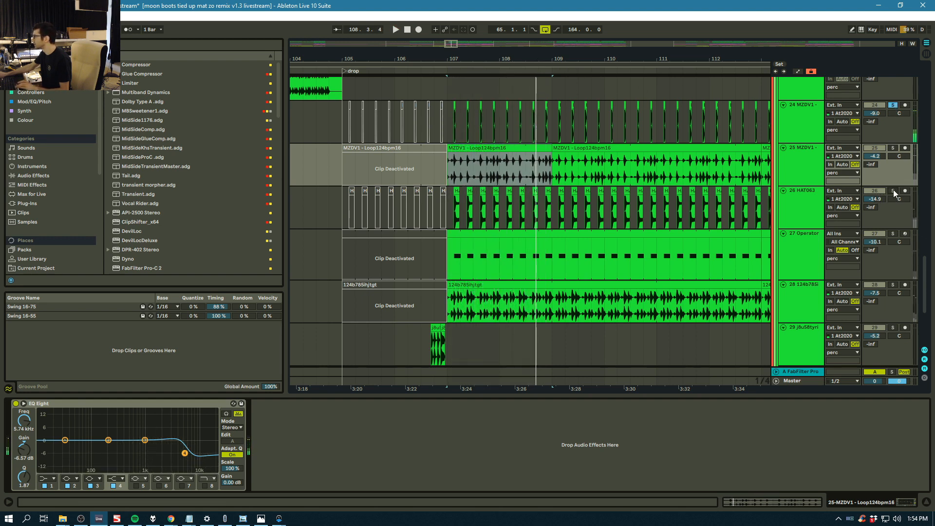
Play the HAT063 track soloed and inspect its LittleMicroShift plug-in window, closing it when done
left_click(894, 191)
key("space")
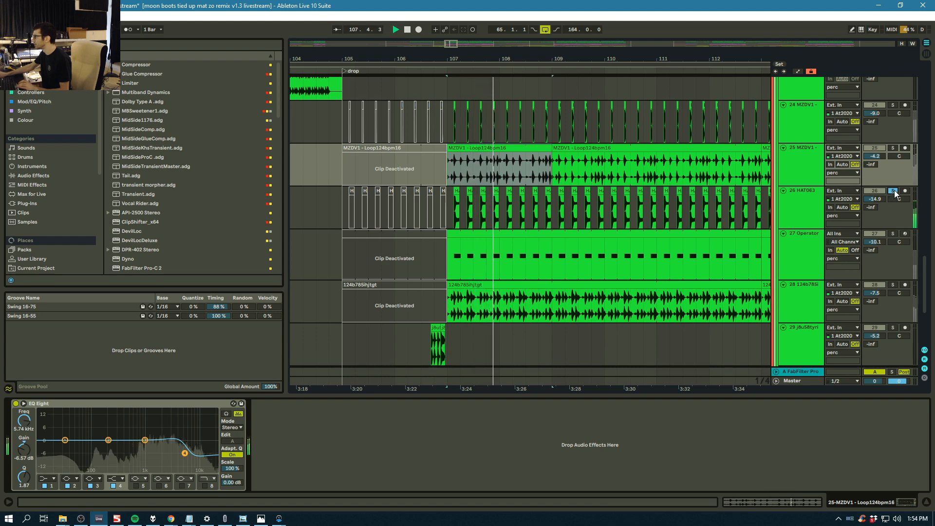
left_click(811, 198)
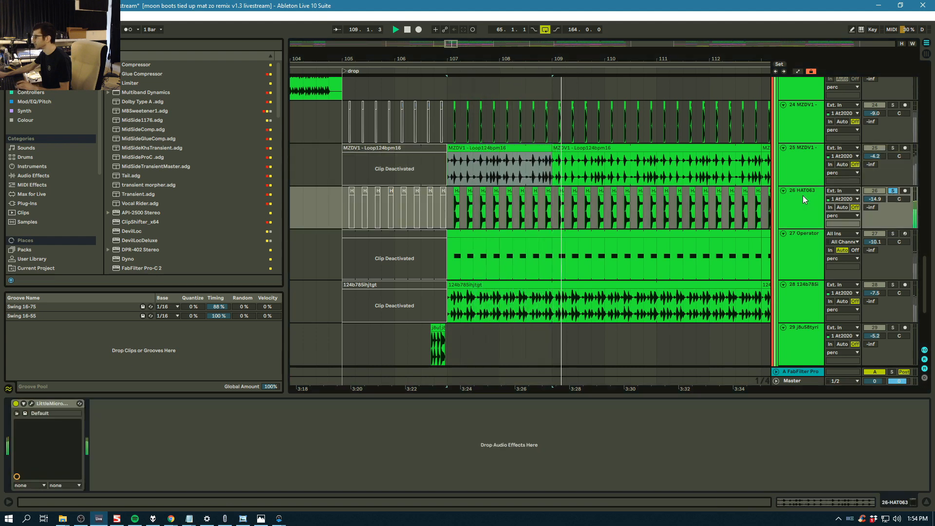
left_click(31, 403)
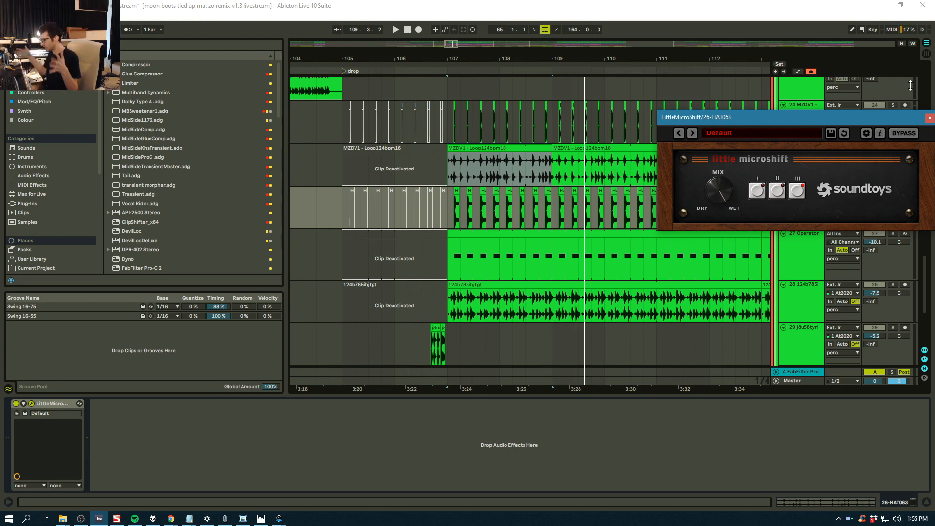
left_click(931, 118)
Play the perc layers with HAT063's LittleMicroShift switched off for comparison, and turn the device back on
key("space")
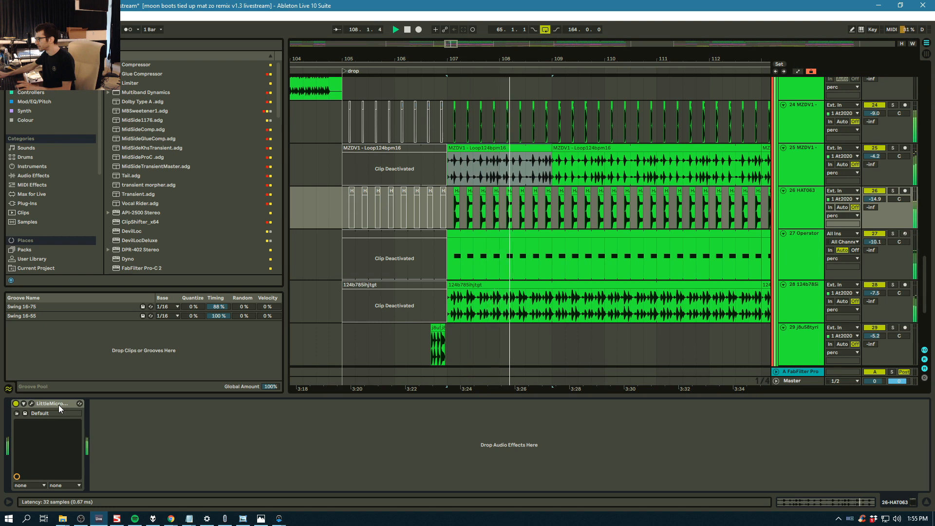
left_click(16, 404)
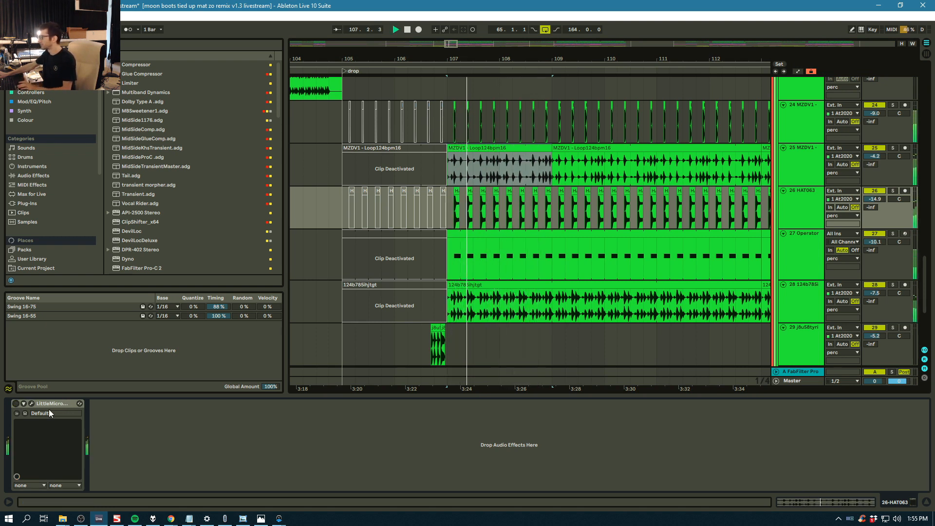
key("space")
left_click(15, 403)
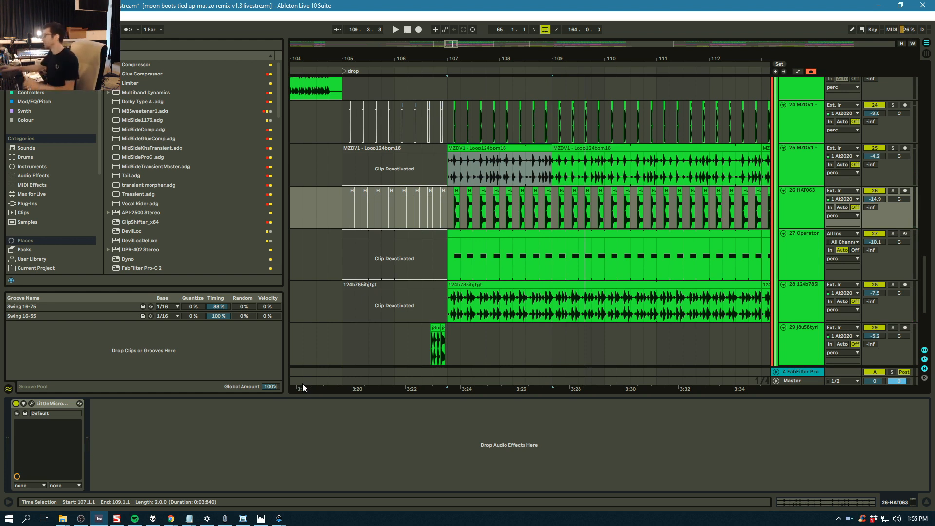
Audition the Operator track soloed from 107.1.3 while viewing its devices, and clear the solo
left_click(448, 126)
key("Down")
key("Down")
key("Down")
scroll(531, 235, "down", 1)
left_click(457, 220)
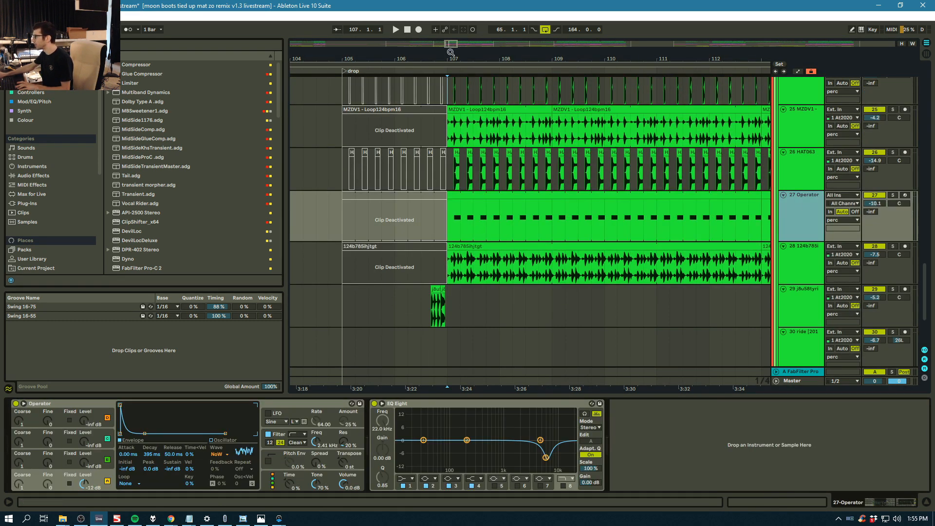
scroll(458, 222, "up", 3)
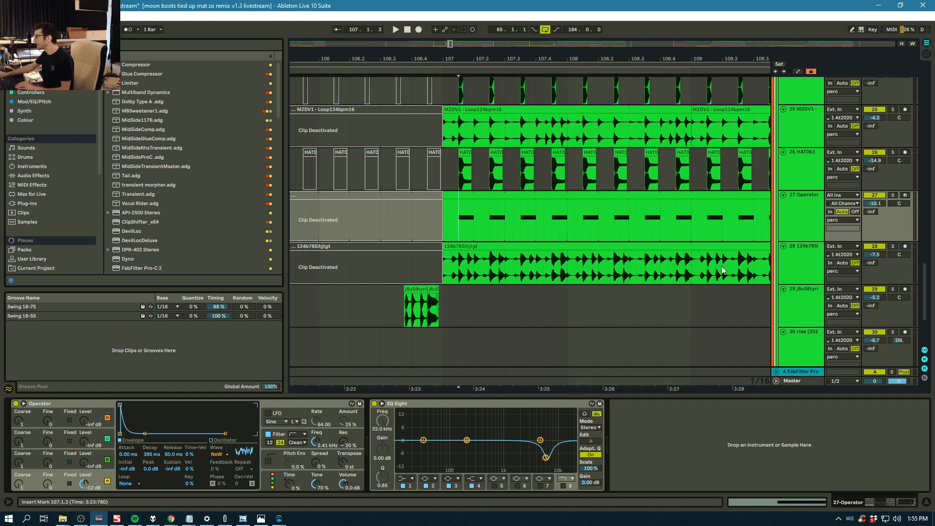
key("space")
left_click(893, 195)
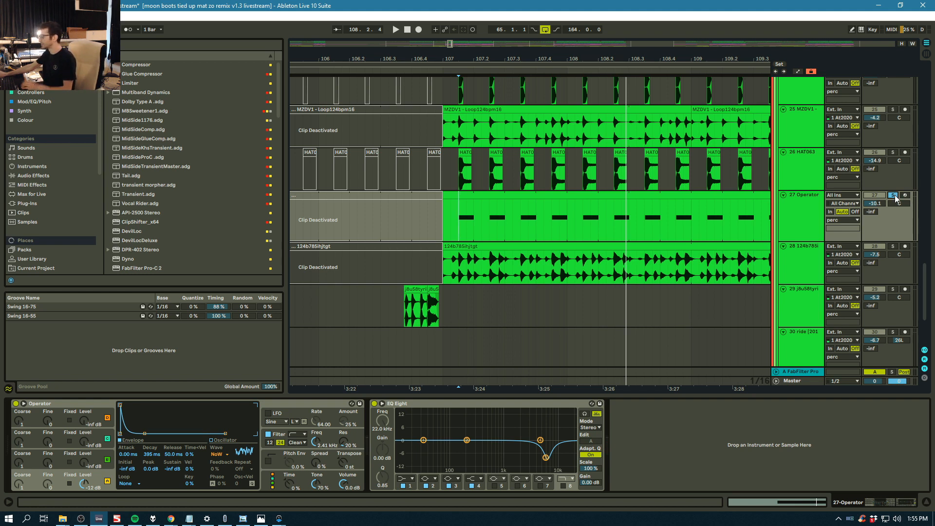
left_click(895, 196)
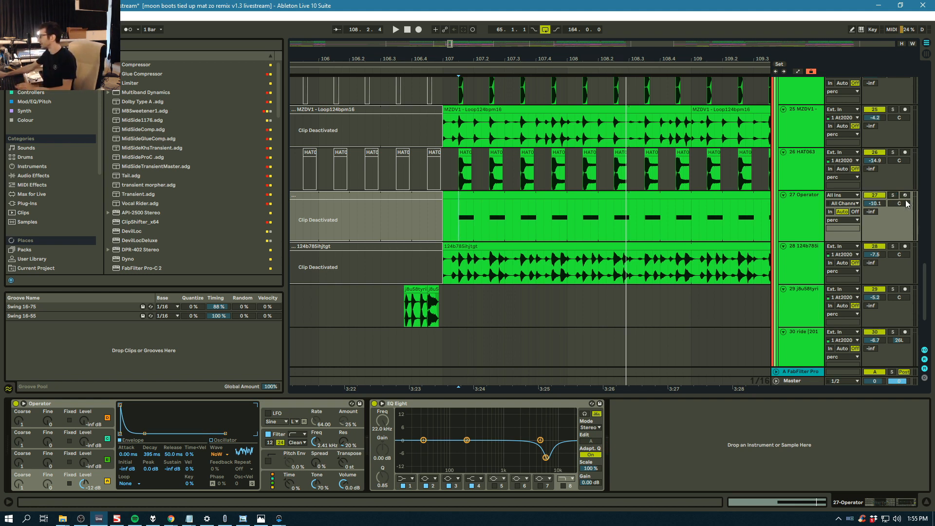
Play the drop, solo the 124b785ihjtgt loop on track 28 to hear it alone, and stop
key("space")
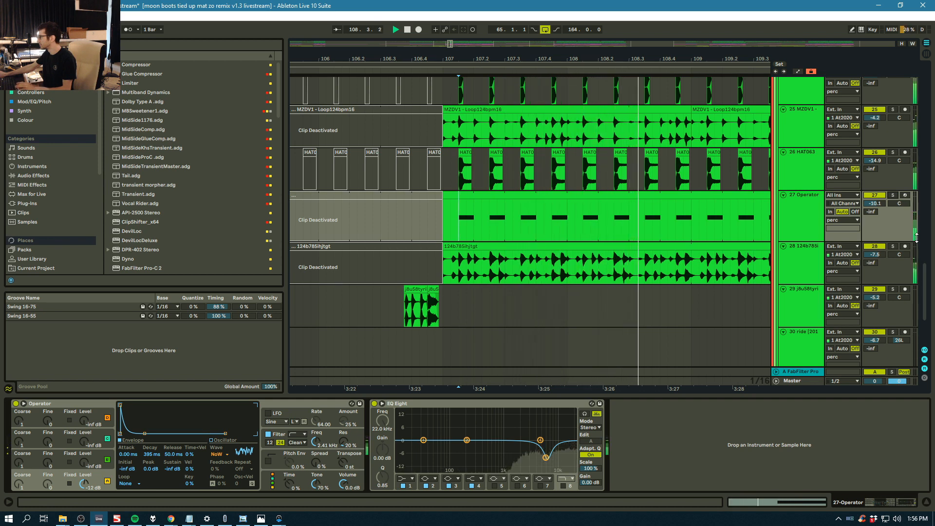
left_click(896, 247)
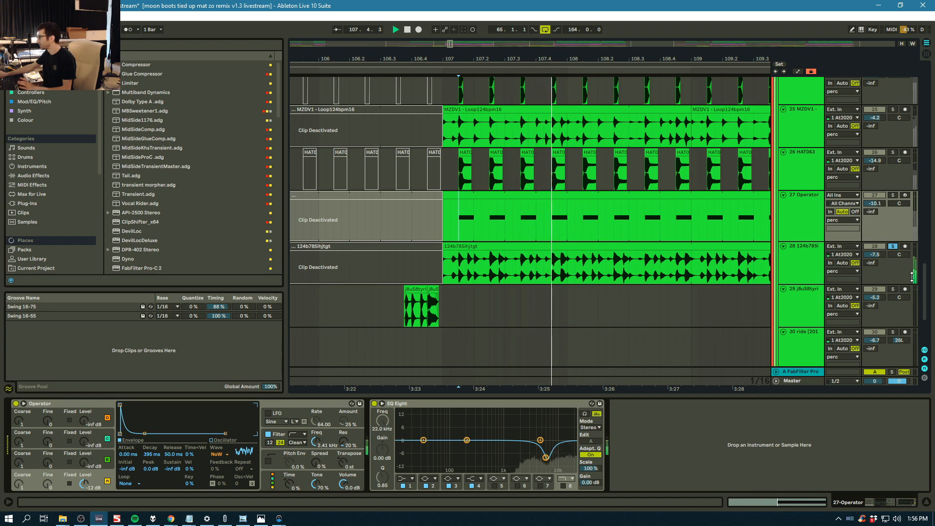
key("space")
Open the clip at bar 107 on the first Drum Rack track and examine its notes and groove setting
scroll(740, 161, "up", 10)
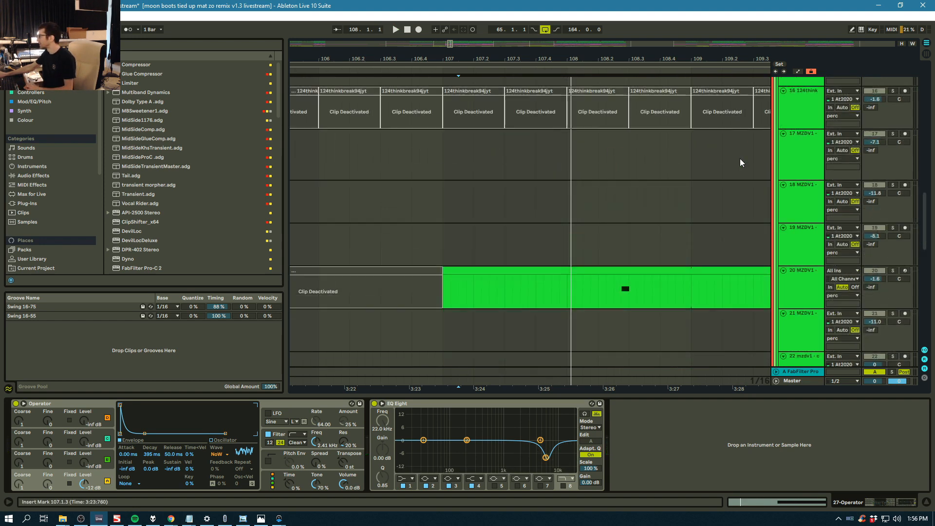
scroll(733, 149, "up", 8)
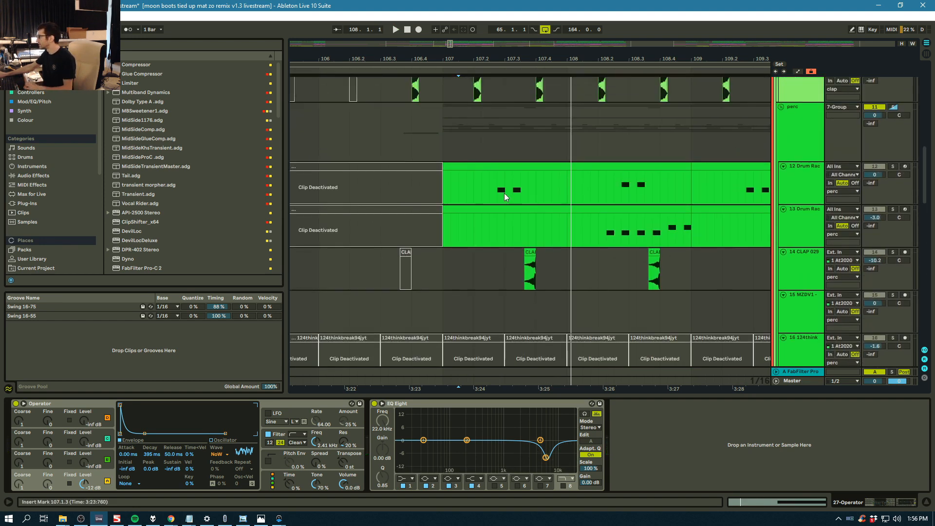
left_click(496, 187)
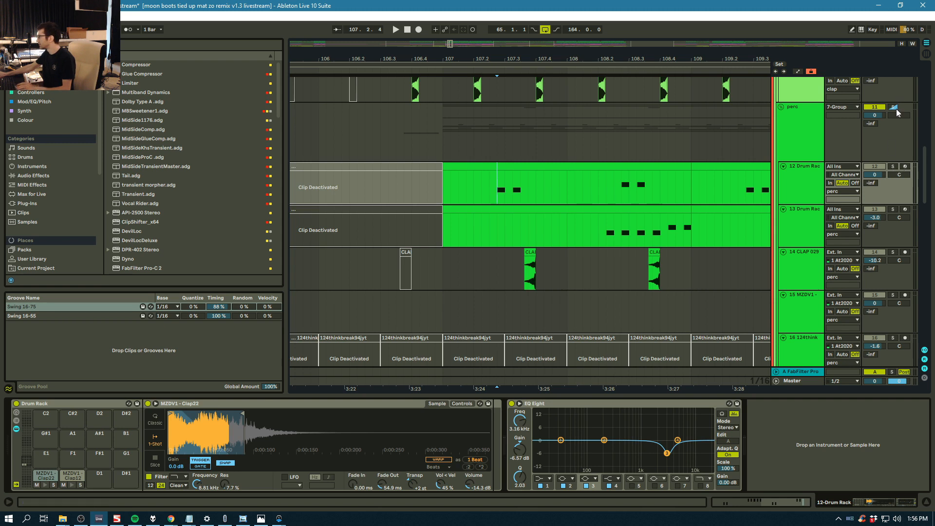
left_click(894, 166)
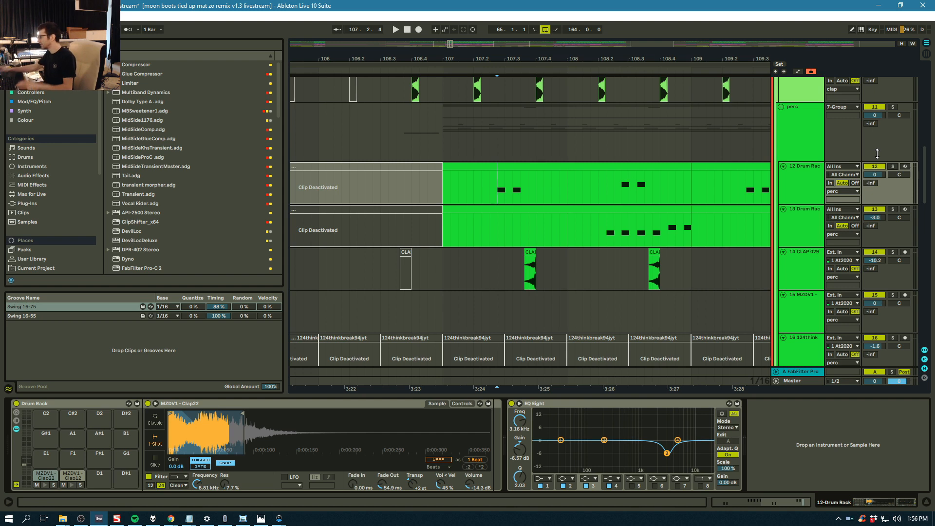
left_click(518, 166)
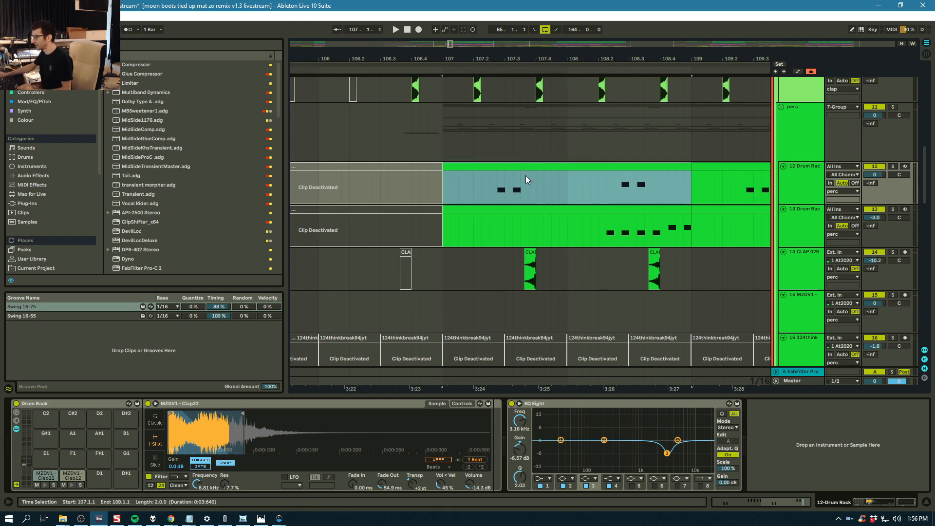
double_click(572, 173)
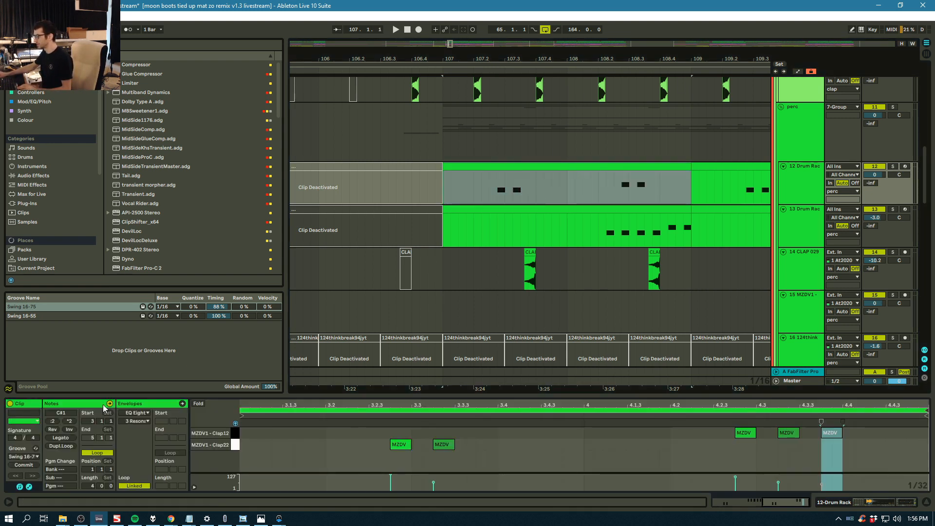
left_click(30, 465)
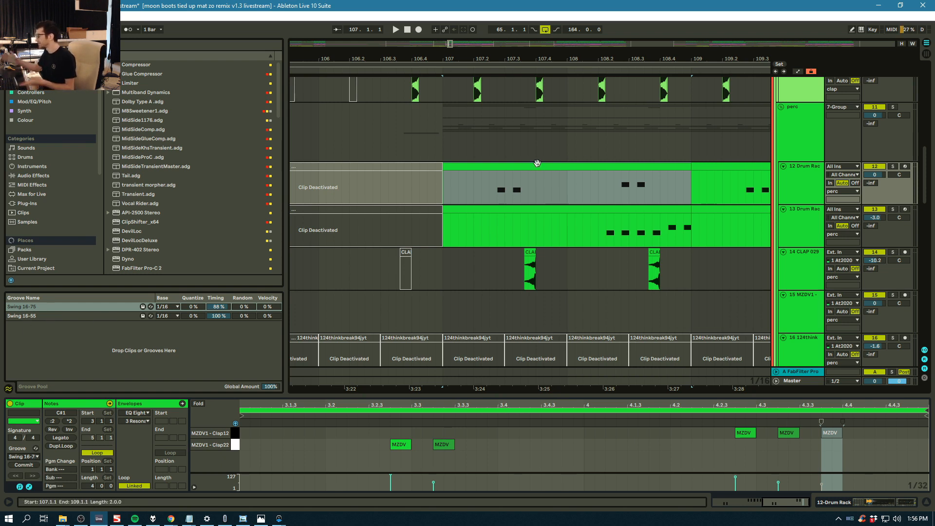
Play the drop from 107.1.1 and solo the first Drum Rack track
left_click(492, 186)
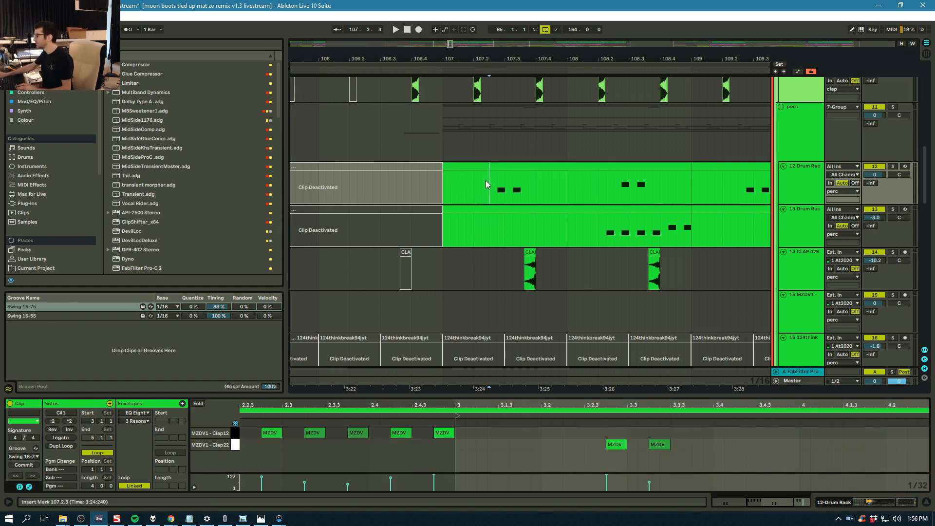
left_click(472, 185)
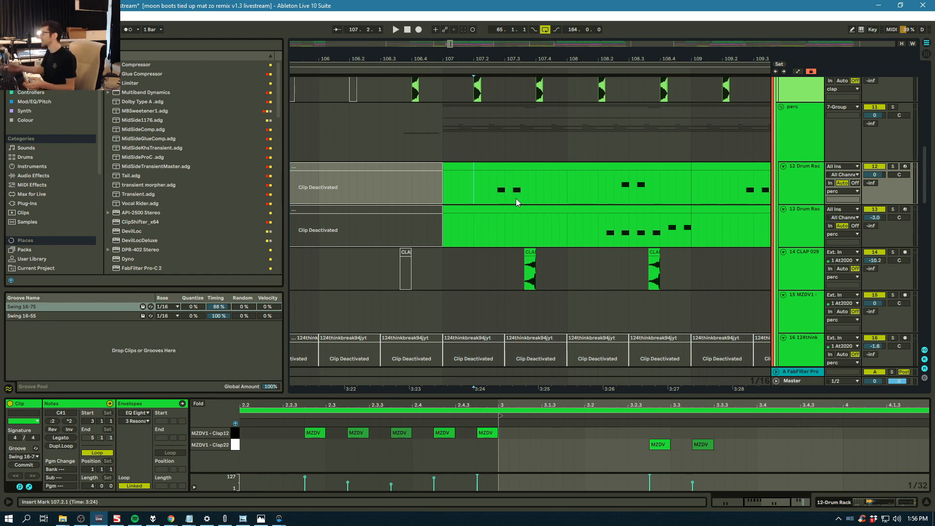
left_click(443, 188)
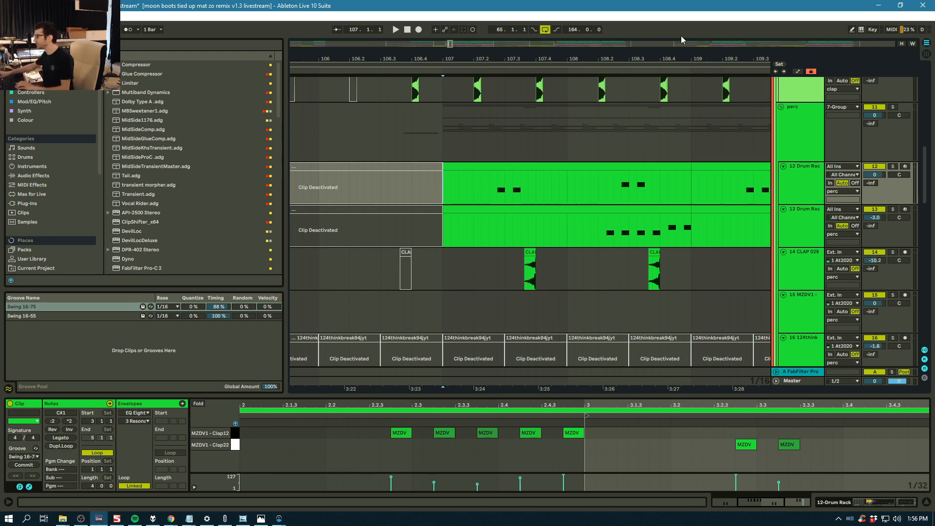
key("space")
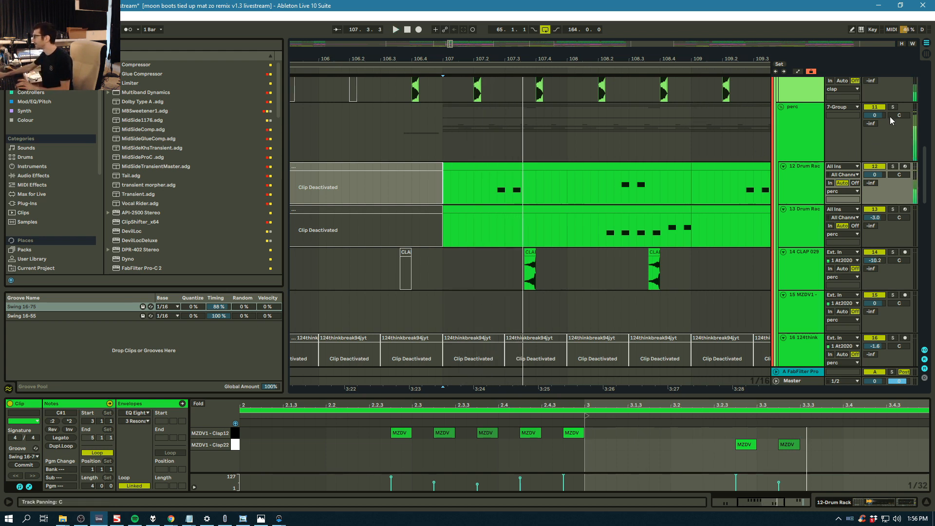
left_click(893, 166)
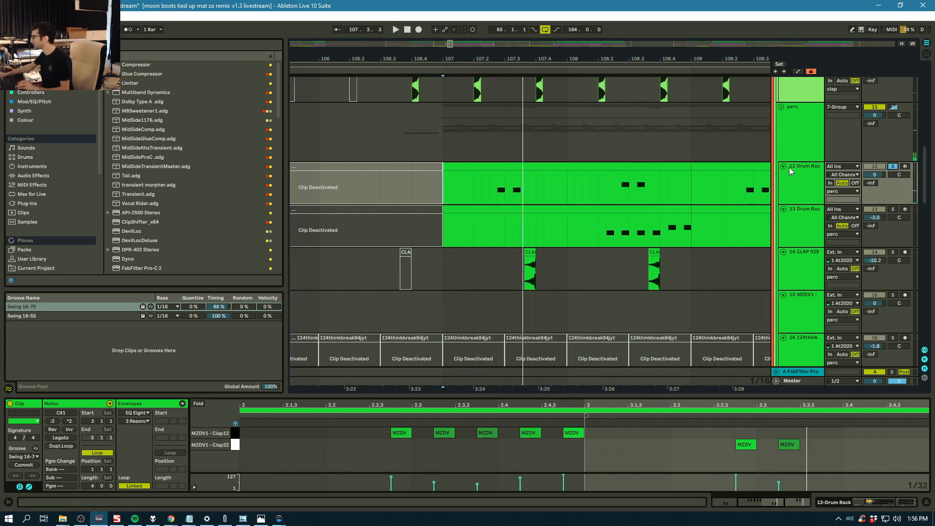
Audition the soloed first Drum Rack track again, playing its pattern from 110.2.1, and stop
left_click(494, 145)
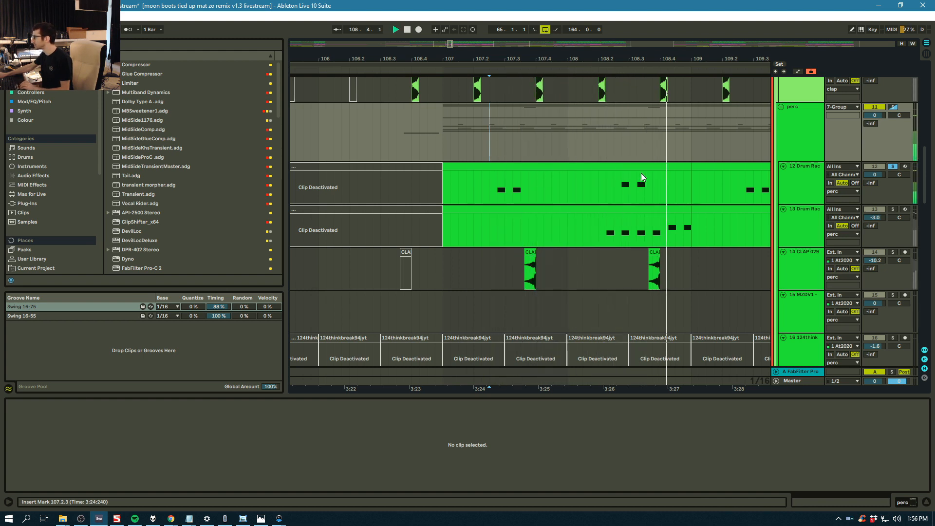
left_click_drag(652, 55, 514, 34)
key("space")
left_click(603, 193)
key("space")
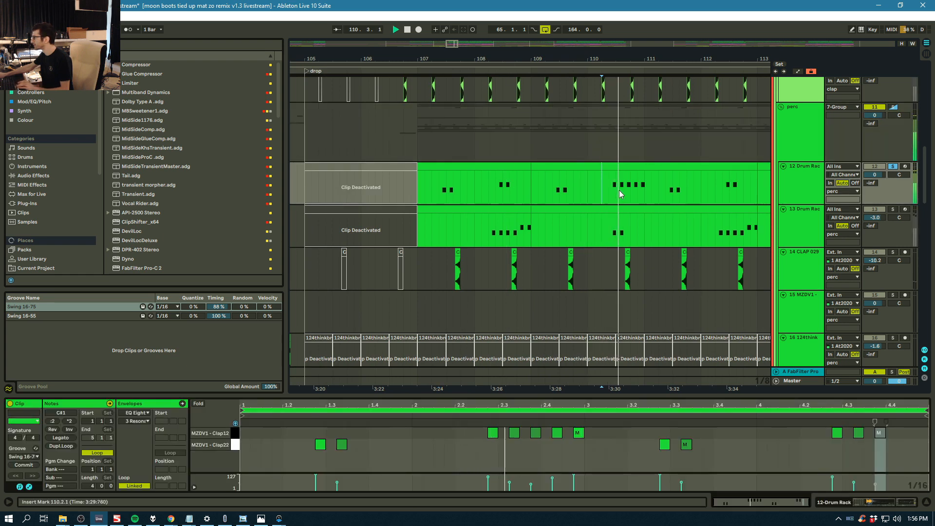
key("space")
Solo the second Drum Rack track and play its snare pattern from within bar 108
left_click(488, 234)
left_click(893, 209)
key("space")
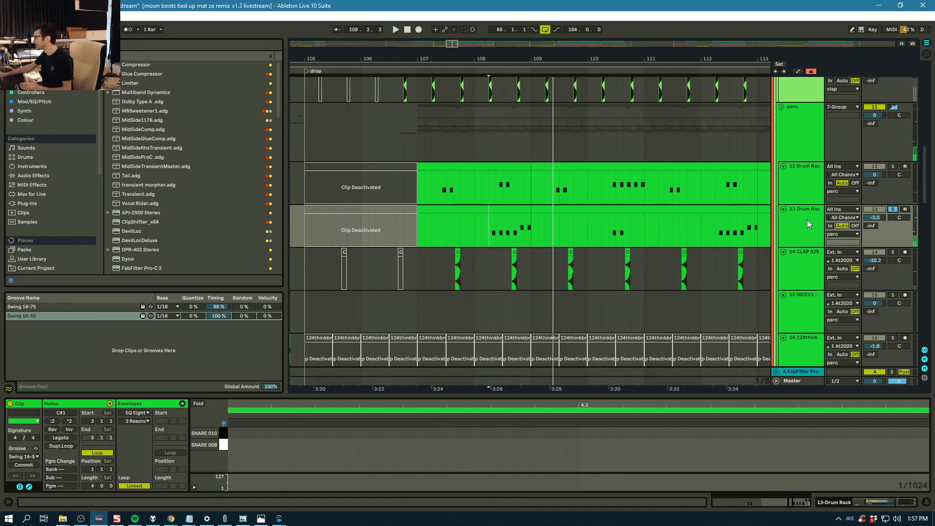
Compare the sampler and EQ Eight devices of the first and second Drum Rack tracks
scroll(812, 226, "down", 3)
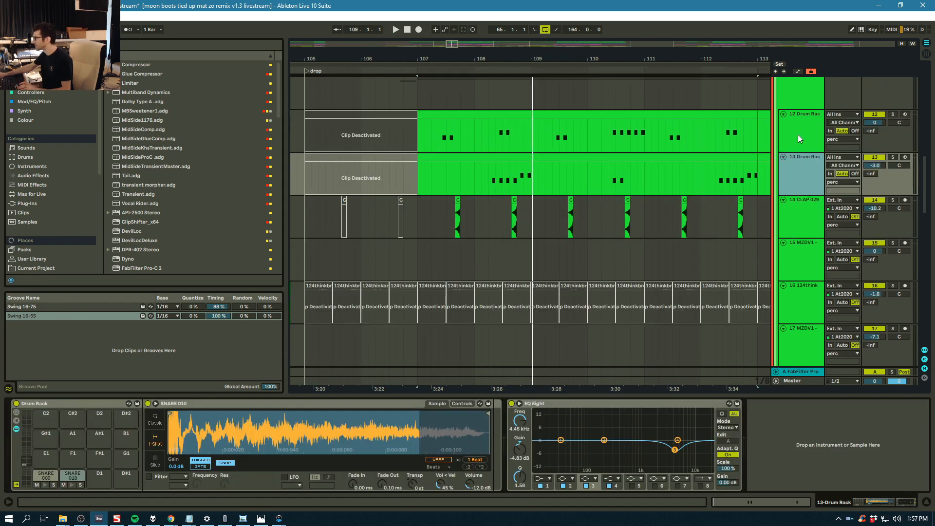
left_click(798, 141)
left_click(799, 166)
left_click(802, 131)
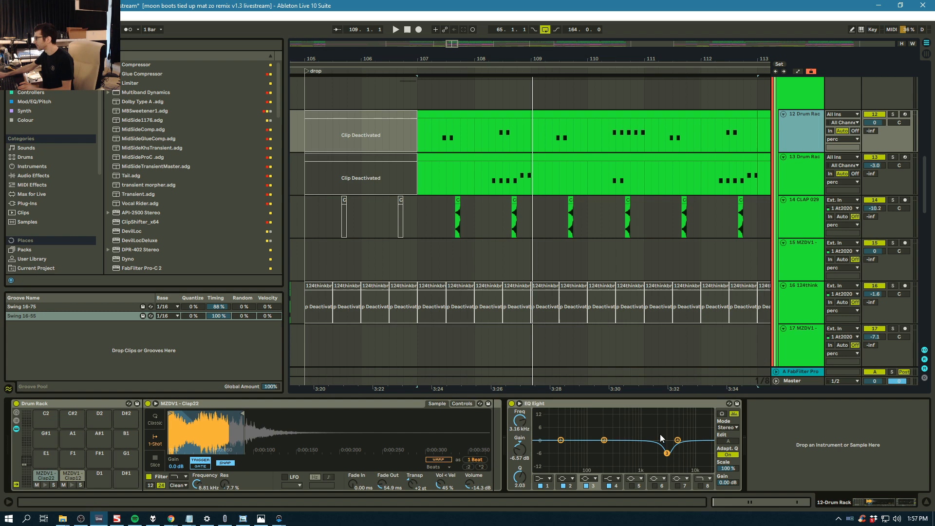
left_click(791, 176)
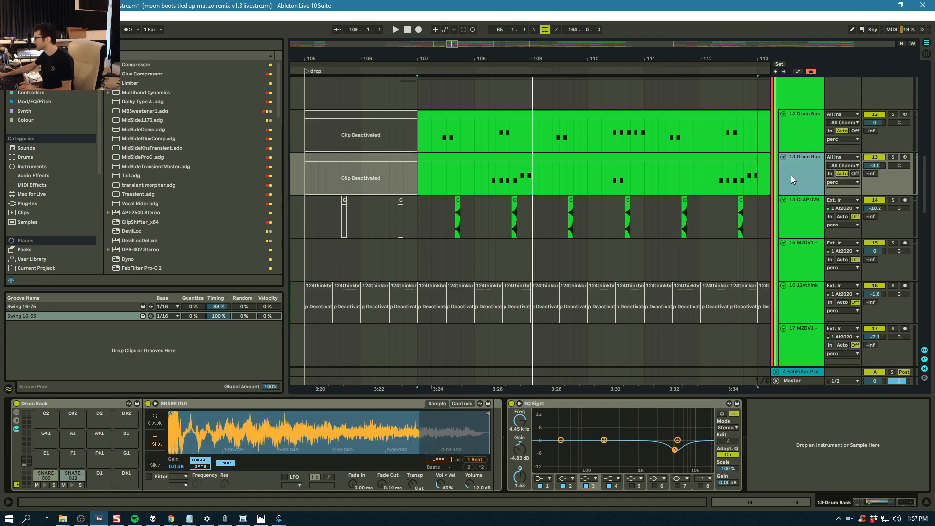
Solo the ride track, audition its clip in the drop from 121.1.1, and unsolo it
left_click(791, 139)
scroll(784, 209, "down", 7)
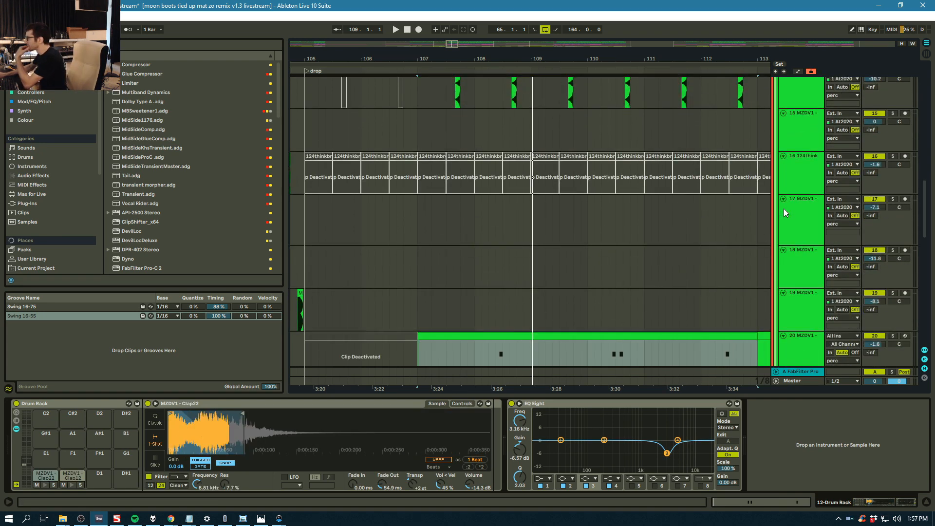
scroll(785, 208, "down", 8)
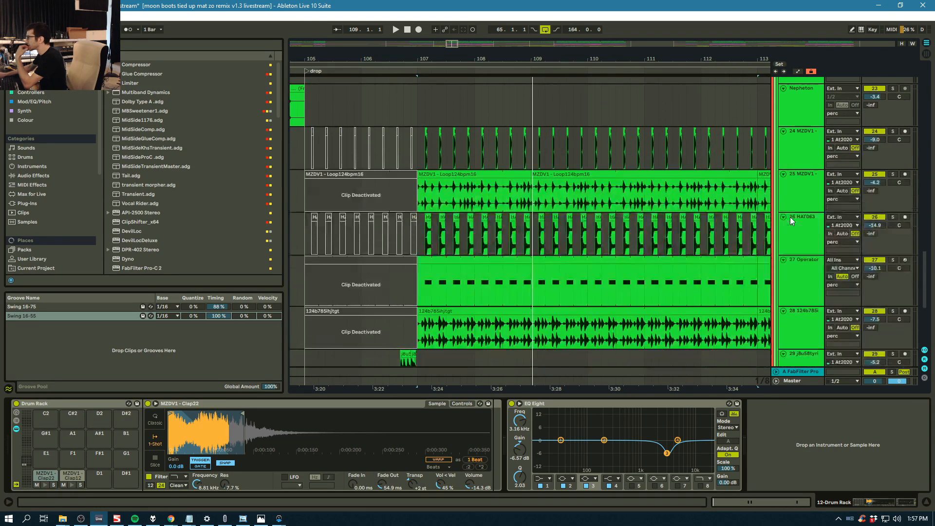
left_click_drag(533, 58, 522, 122)
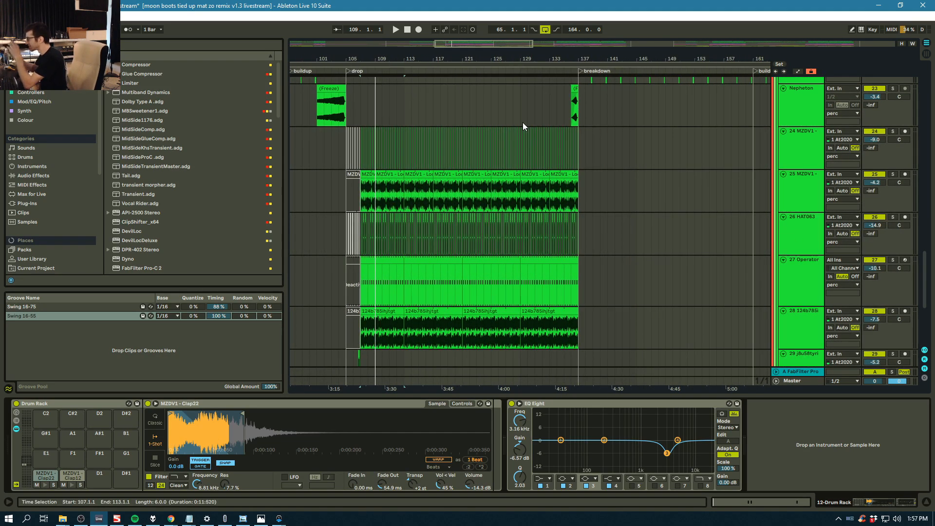
scroll(533, 138, "down", 3)
scroll(532, 143, "down", 3)
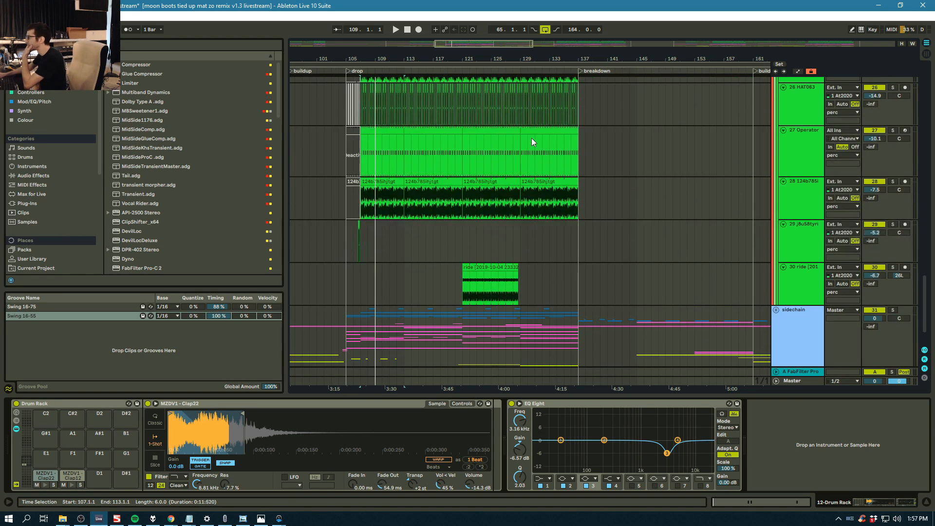
left_click(404, 158)
left_click(465, 200)
left_click(893, 223)
key("space")
left_click(801, 235)
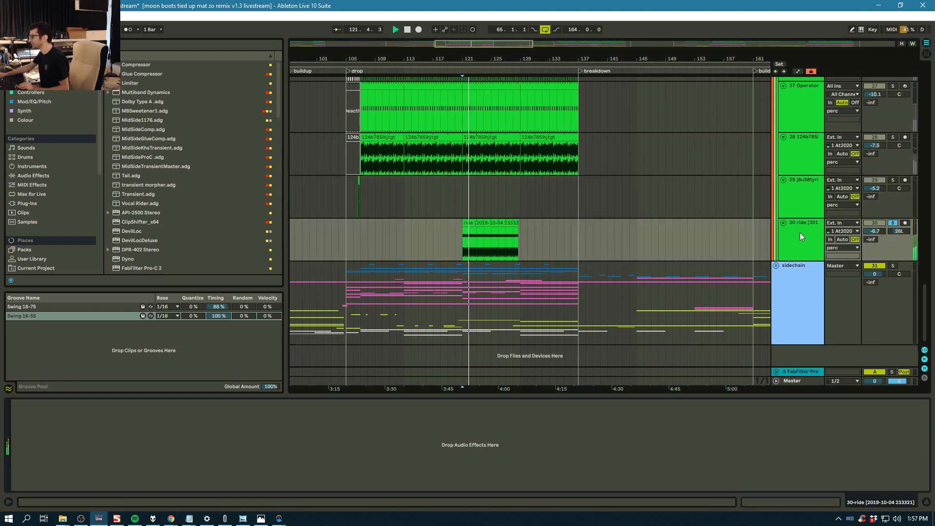
key("space")
left_click(893, 223)
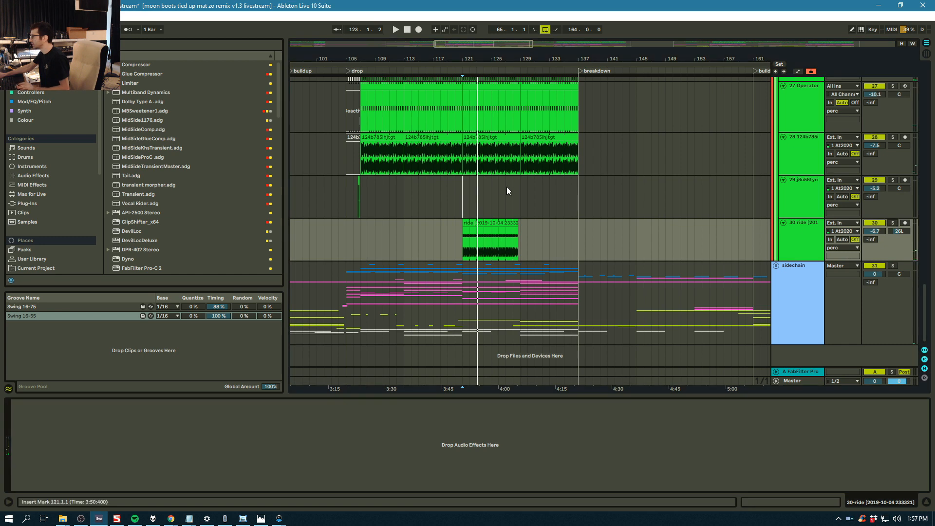
Play the full mix from 113.1.1 while looking through the perc tracks, and stop
left_click(406, 156)
key("space")
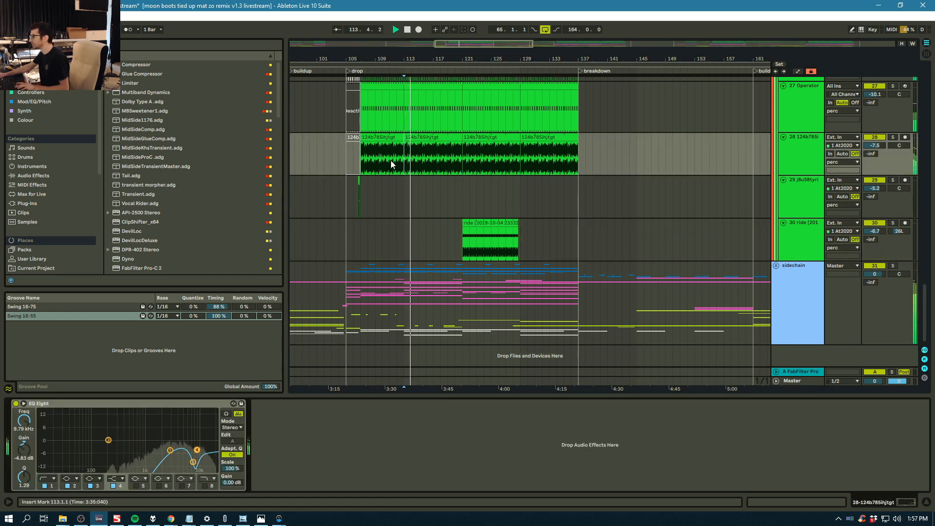
scroll(853, 128, "up", 10)
scroll(897, 177, "up", 8)
scroll(897, 178, "down", 10)
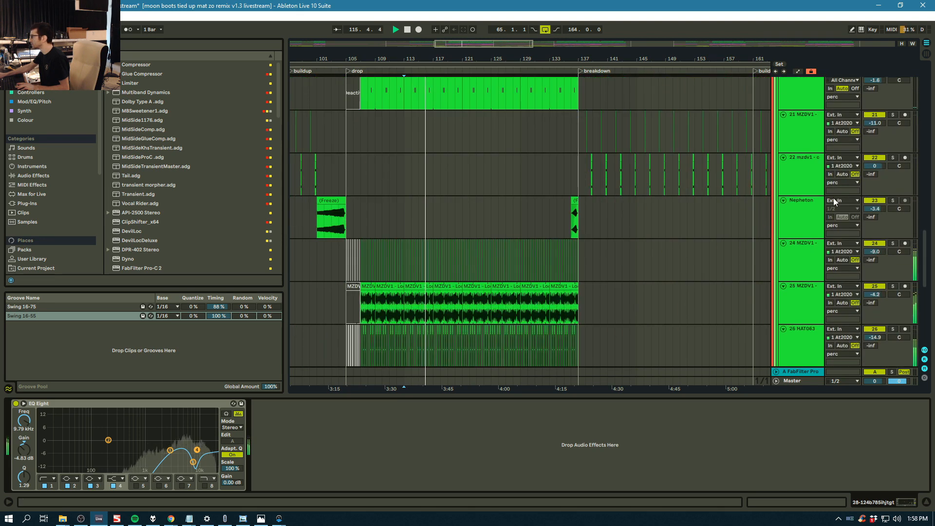
key("space")
Solo the frozen Nepheton track and play its clip from 101.1.1 up to the drop
left_click(898, 204)
left_click(896, 201)
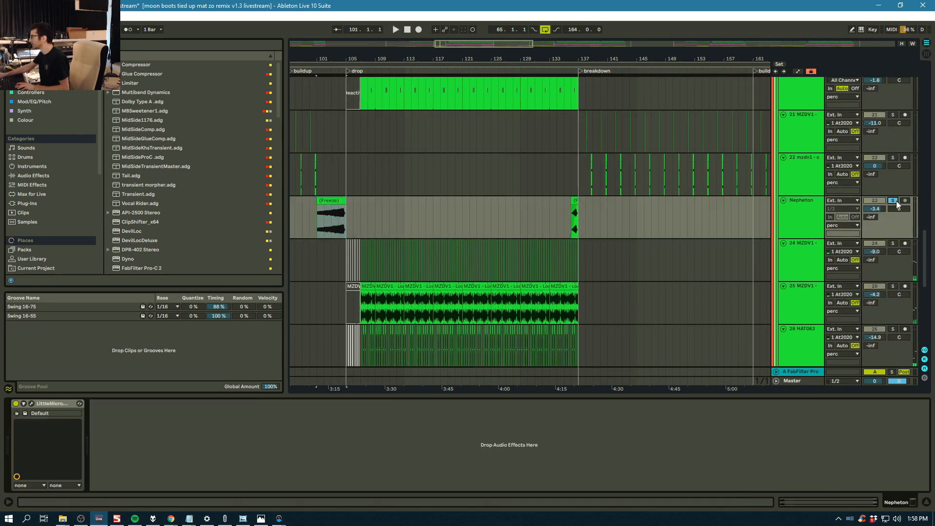
key("space")
scroll(316, 56, "up", 10)
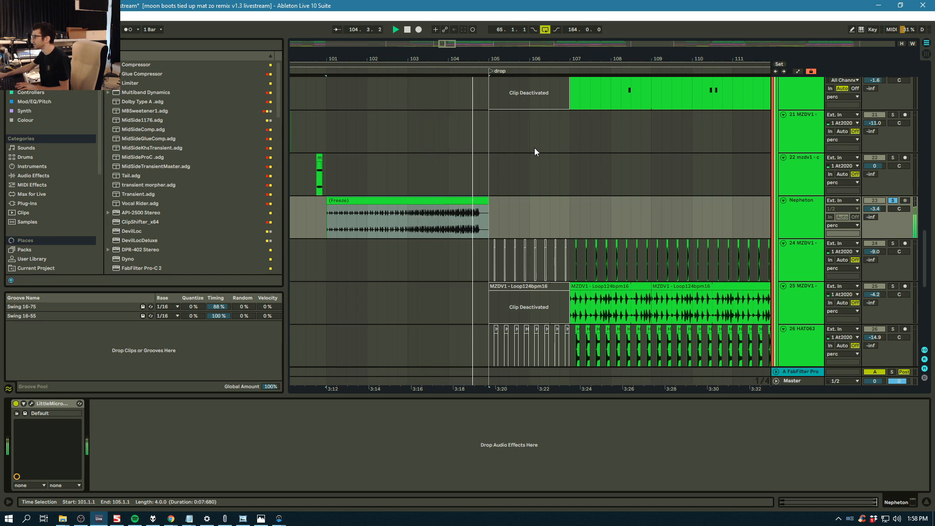
left_click(472, 201)
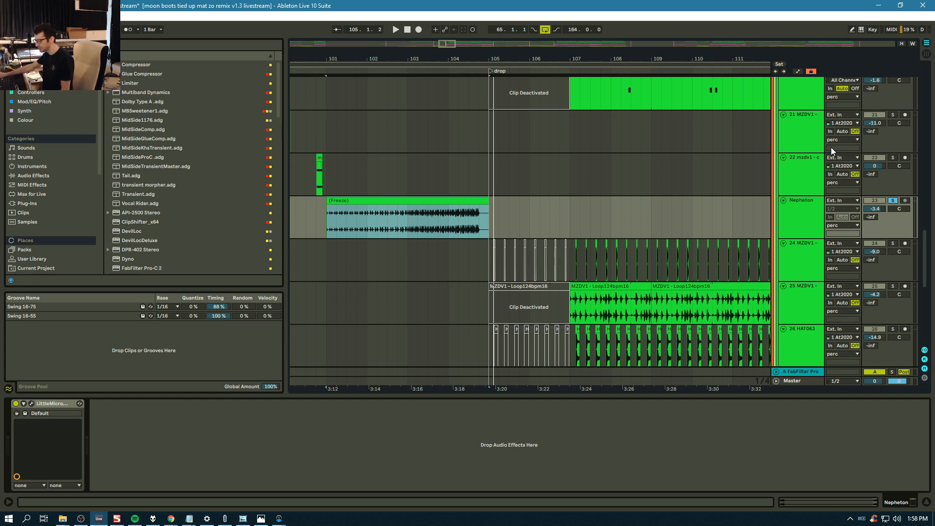
Unfold the sidechain group and go through to the bass tracks of the 32 Group
left_click_drag(434, 58, 436, 34)
scroll(822, 202, "down", 5)
left_click(776, 266)
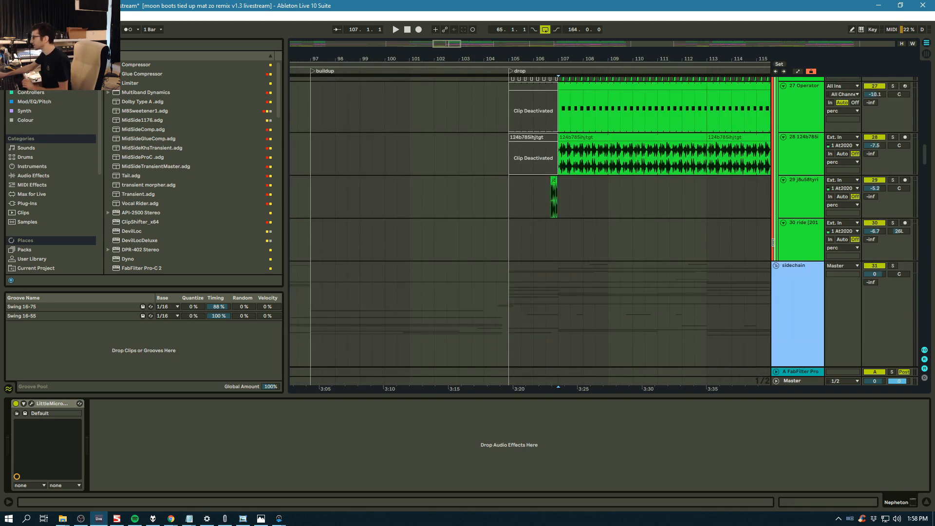
left_click_drag(565, 59, 566, 35)
scroll(639, 113, "down", 8)
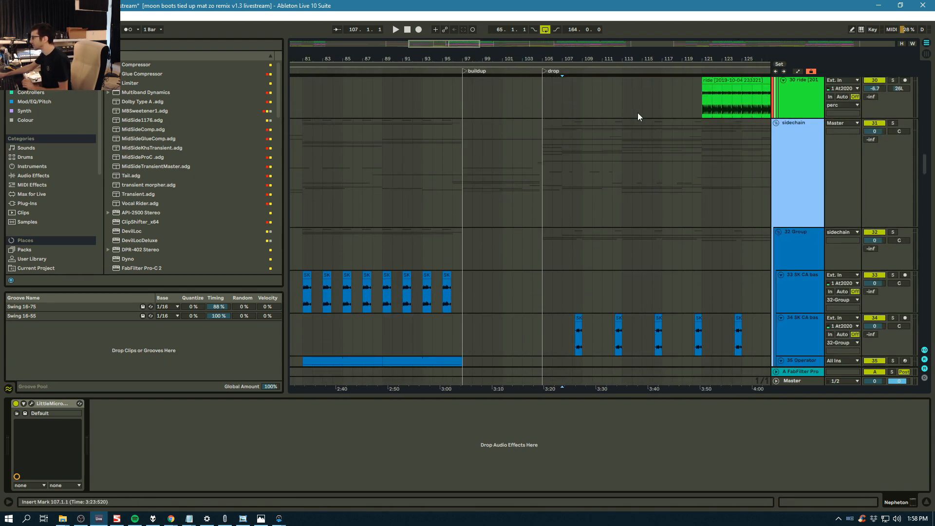
left_click_drag(638, 59, 716, 35)
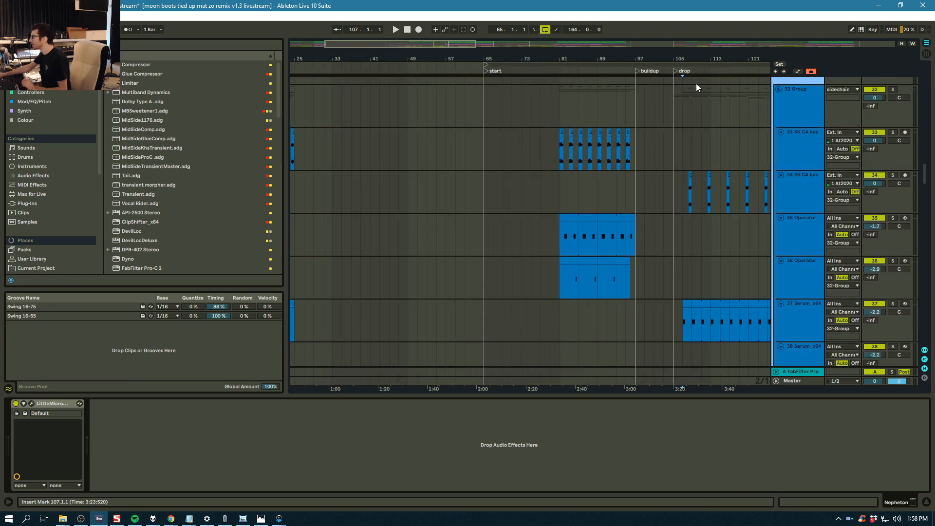
Solo the 32 Group and play its bass layers from 107.1.1, and stop
left_click_drag(683, 61, 634, 87)
left_click(618, 197)
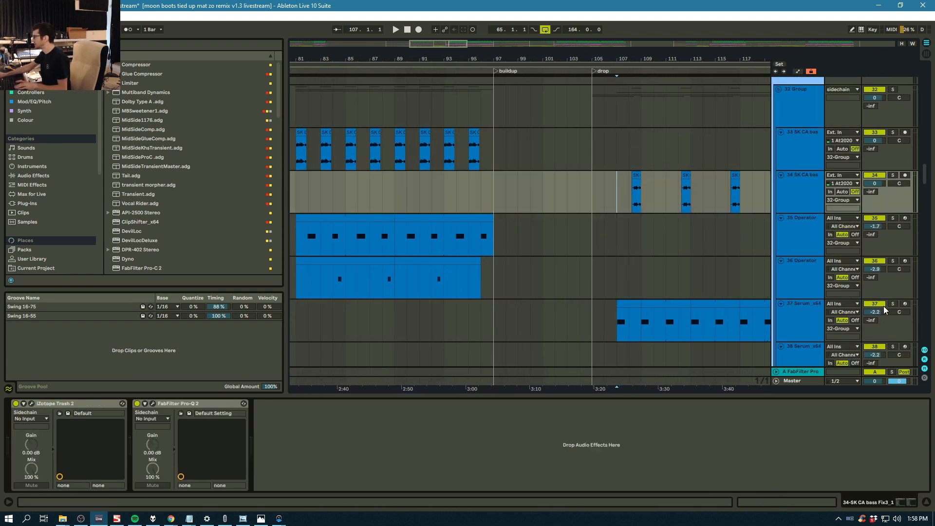
left_click(893, 89)
key("space")
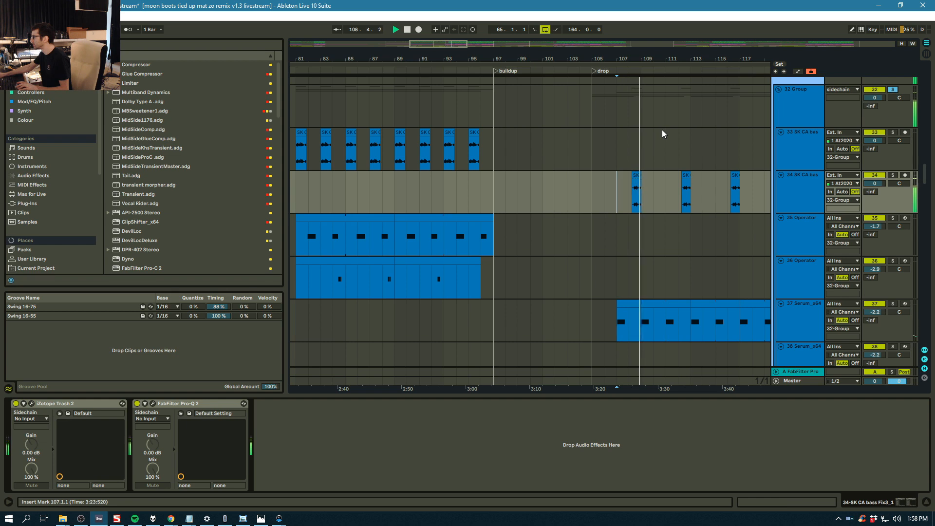
key("space")
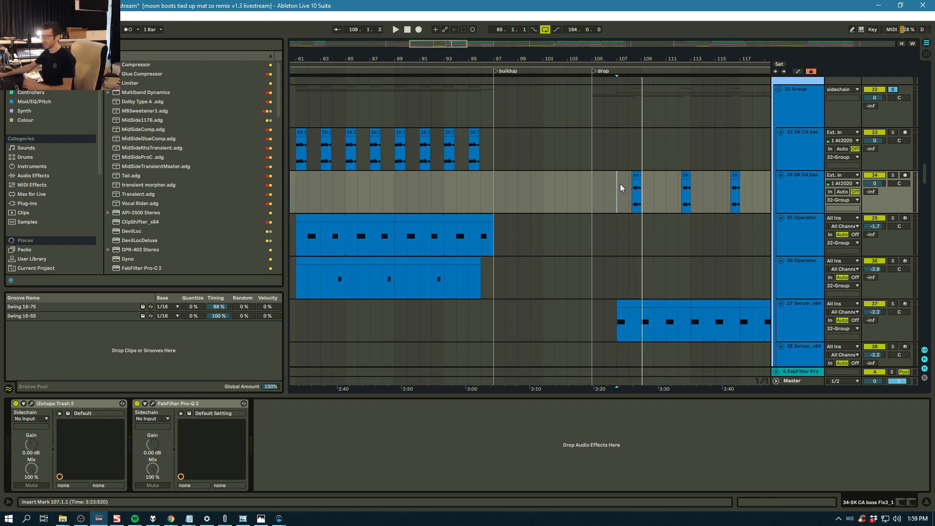
Replay the soloed 32 Group from 107.1.1 and look over its Serum and Phase Plant tracks
key("space")
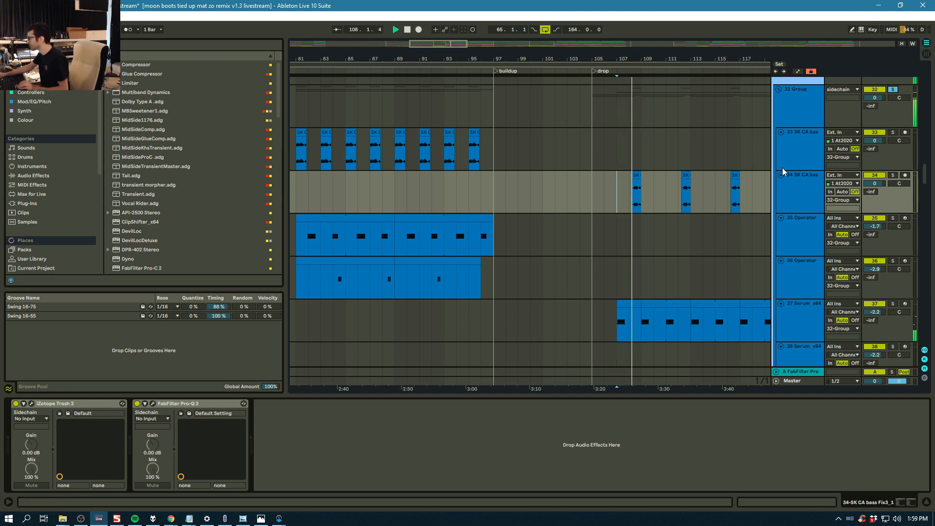
scroll(783, 169, "down", 4)
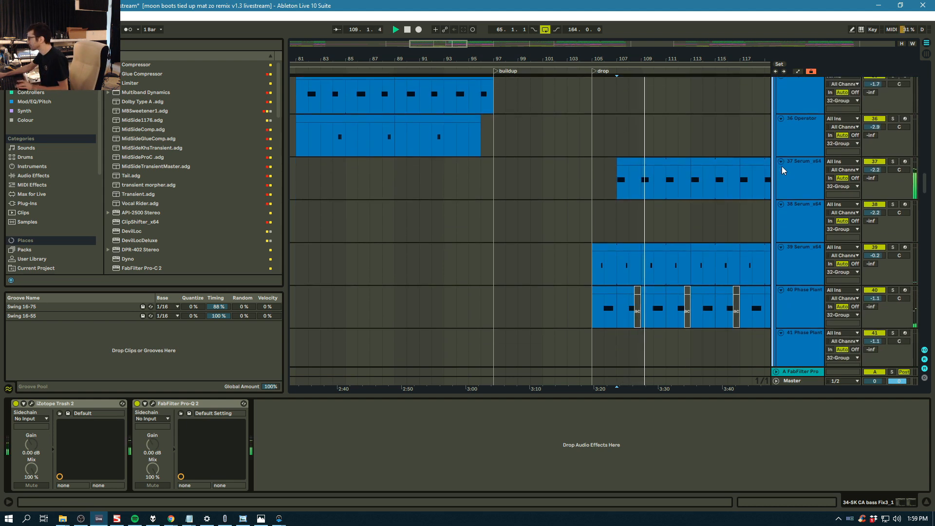
key("space")
scroll(627, 126, "up", 4)
scroll(623, 165, "up", 5)
scroll(623, 167, "down", 2)
scroll(623, 169, "down", 5)
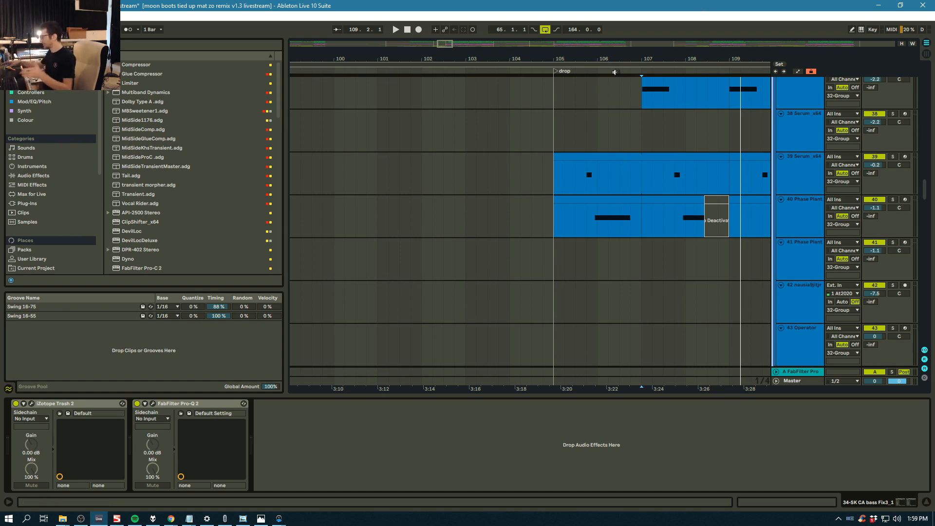
Solo track 39 Serum and play its short bass note from late in bar 105
left_click(587, 129)
left_click(893, 158)
left_click(803, 158)
key("space")
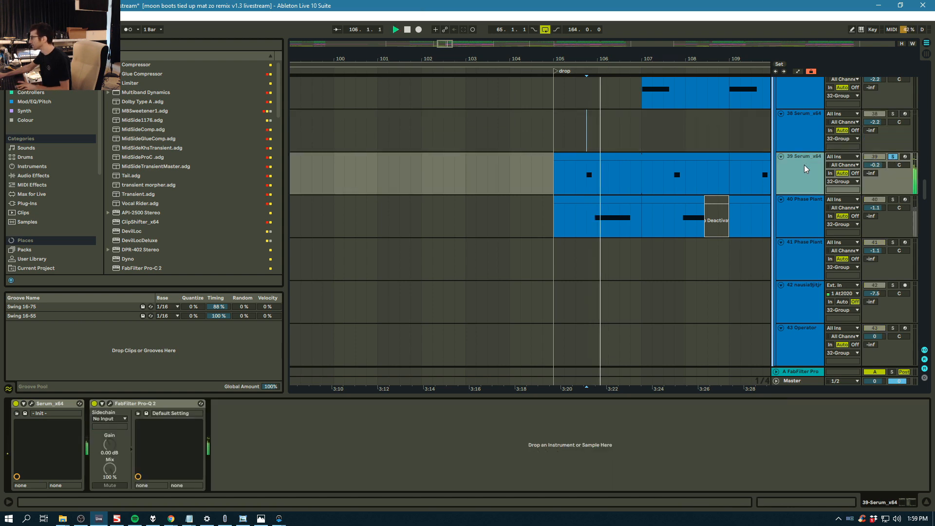
Solo track 37 Serum instead and play its clip from 107.1.1
scroll(828, 166, "up", 2)
left_click(881, 168)
left_click(893, 154)
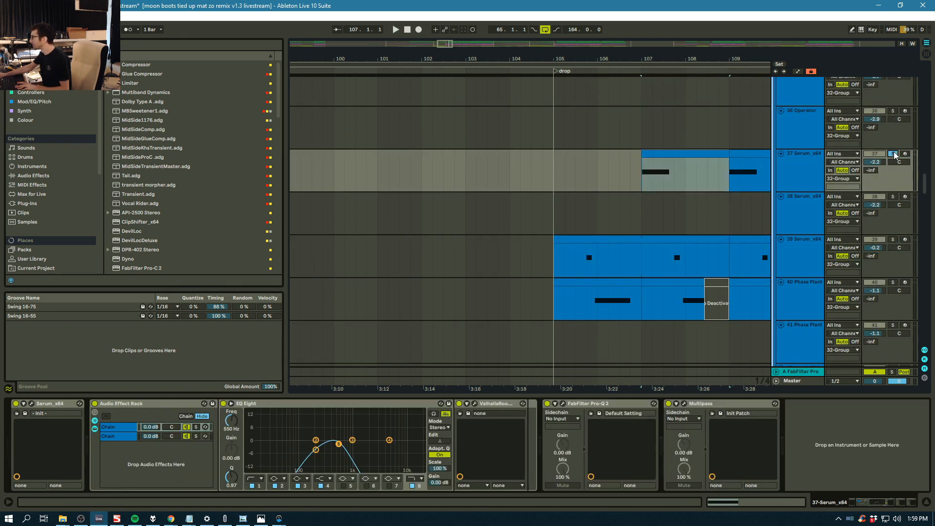
key("space")
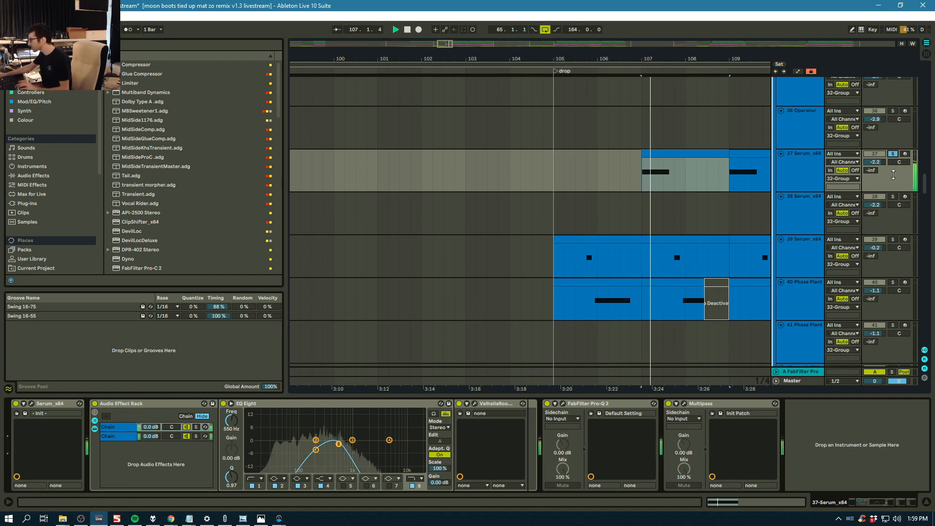
Compare the two chains of the Audio Effect Rack on track 37 Serum
left_click(113, 428)
left_click(130, 437)
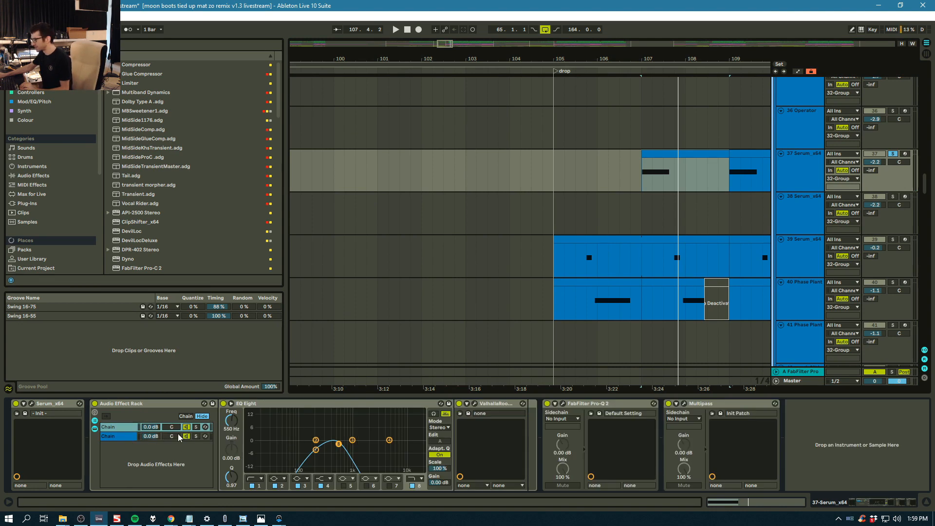
left_click(121, 431)
left_click(126, 437)
Inspect the ValhallaRoom reverb settings and the FabFilter Pro-Q 2 curve on track 37 Serum
left_click(474, 404)
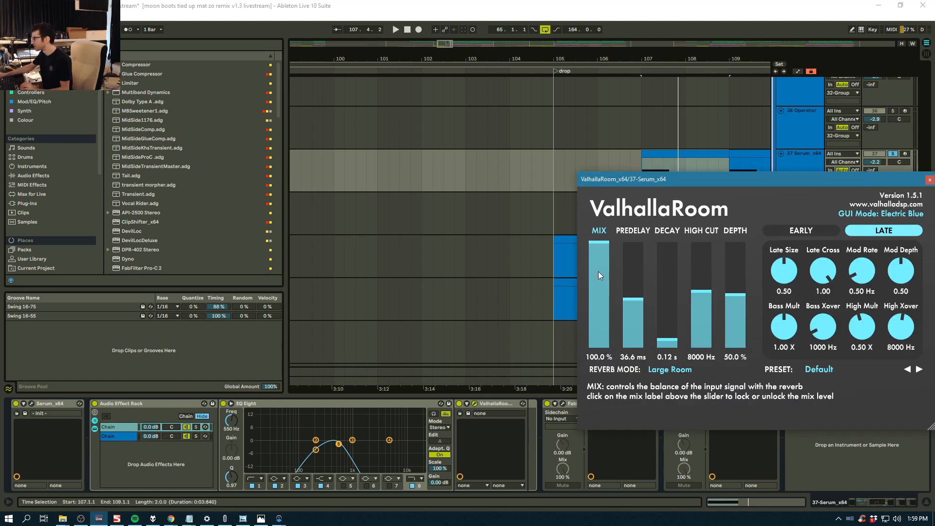
left_click(932, 180)
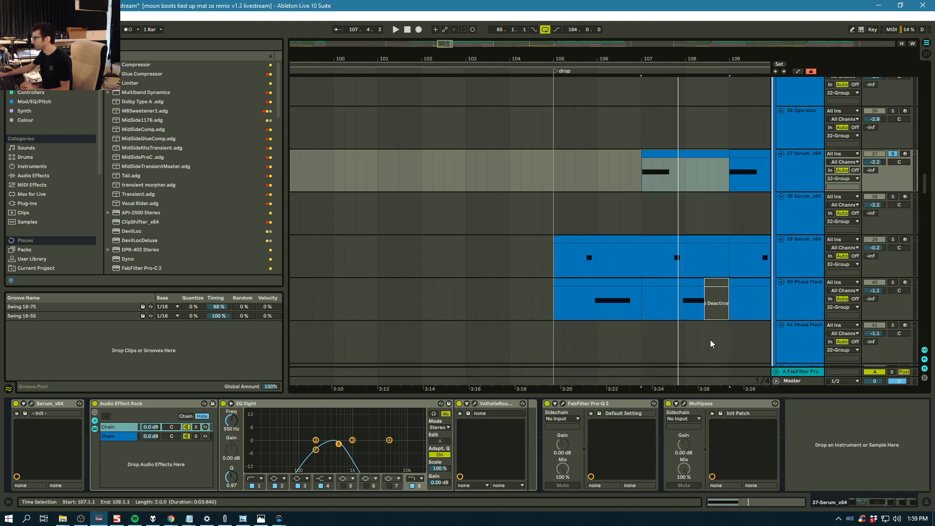
left_click(564, 404)
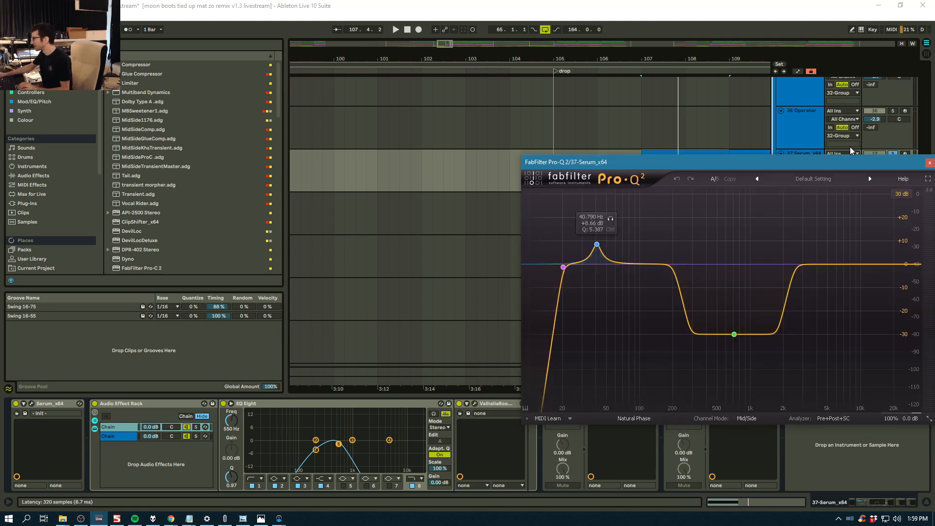
left_click(929, 163)
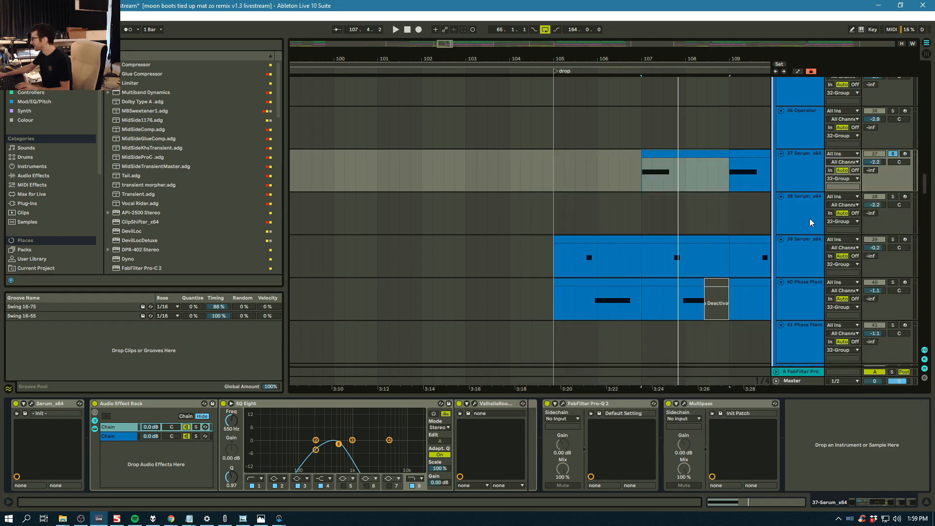
Examine the Multipass effects in each frequency band while playing the bass clip, and close the plug-in
left_click(685, 405)
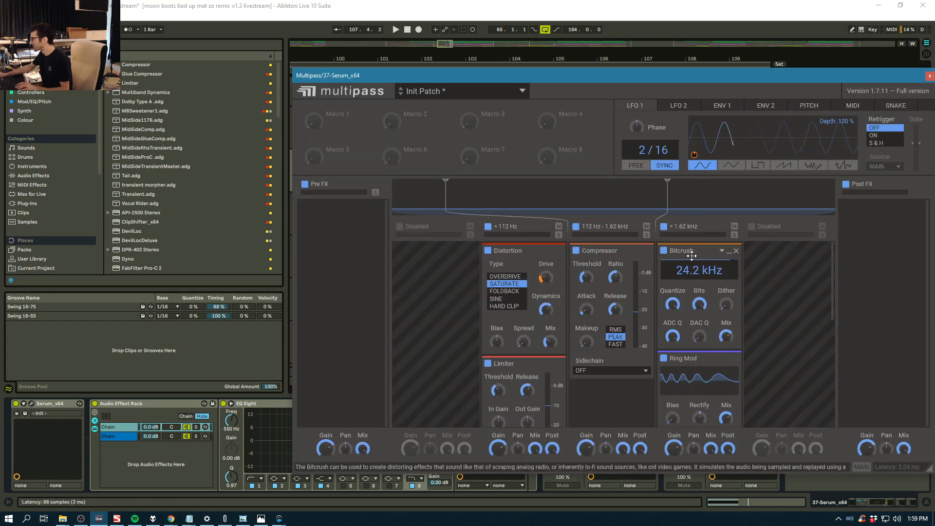
key("space")
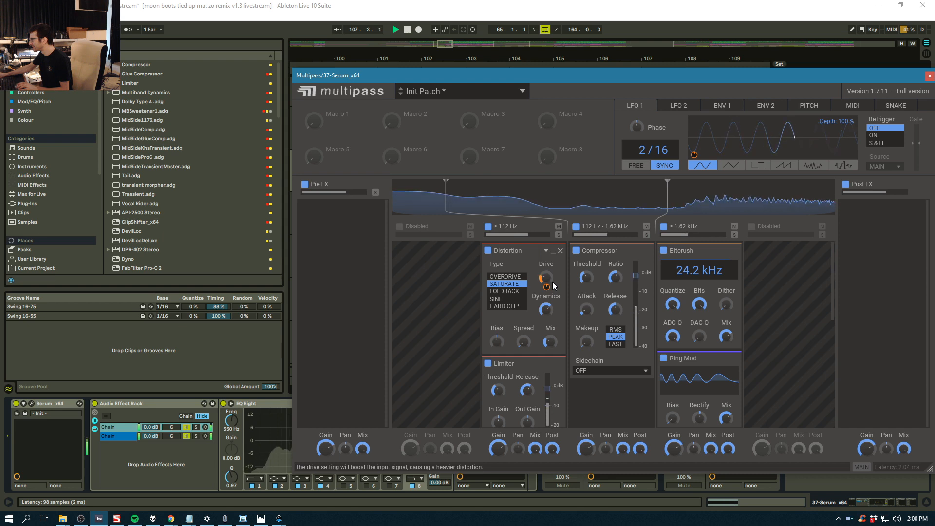
key("space")
scroll(762, 285, "down", 3)
scroll(764, 289, "down", 3)
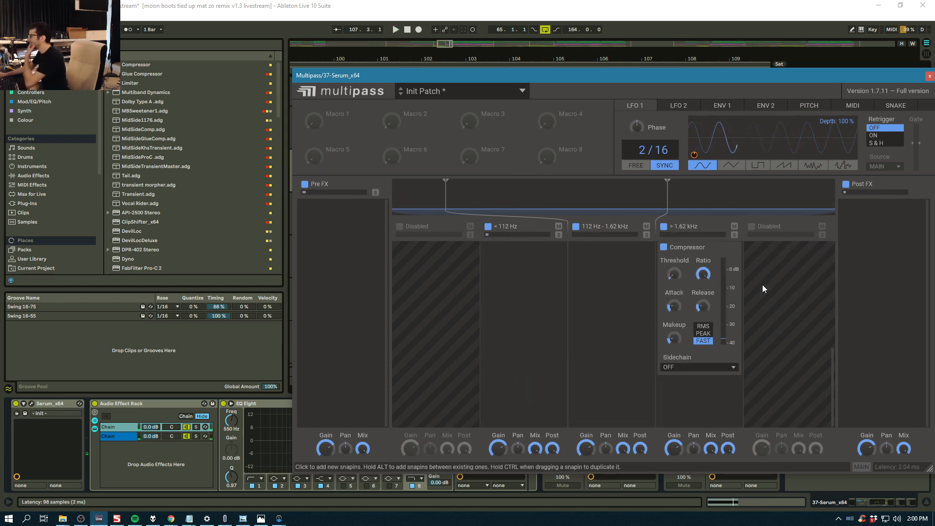
left_click(930, 76)
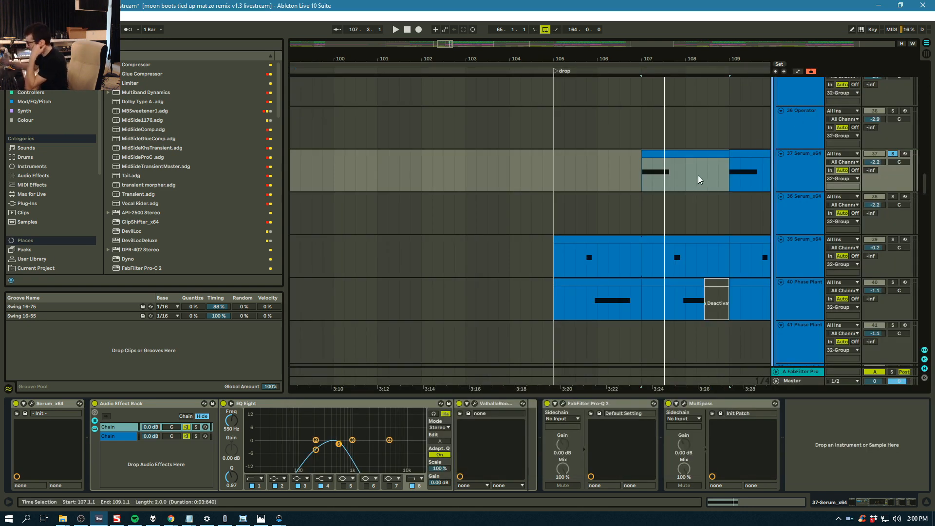
Reopen Multipass and review the Distortion, Limiter, Compressor, Bitcrush and Ring Mod settings across its bands
left_click(684, 403)
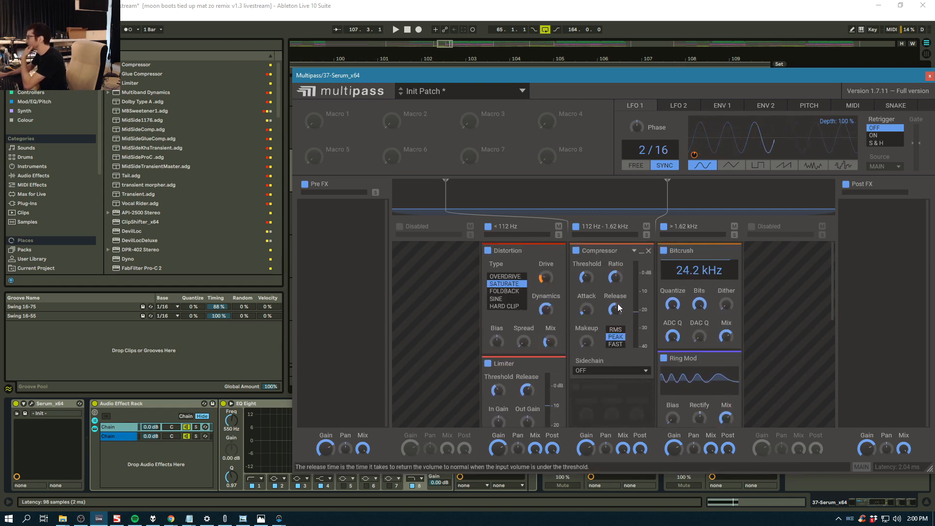
scroll(515, 321, "down", 2)
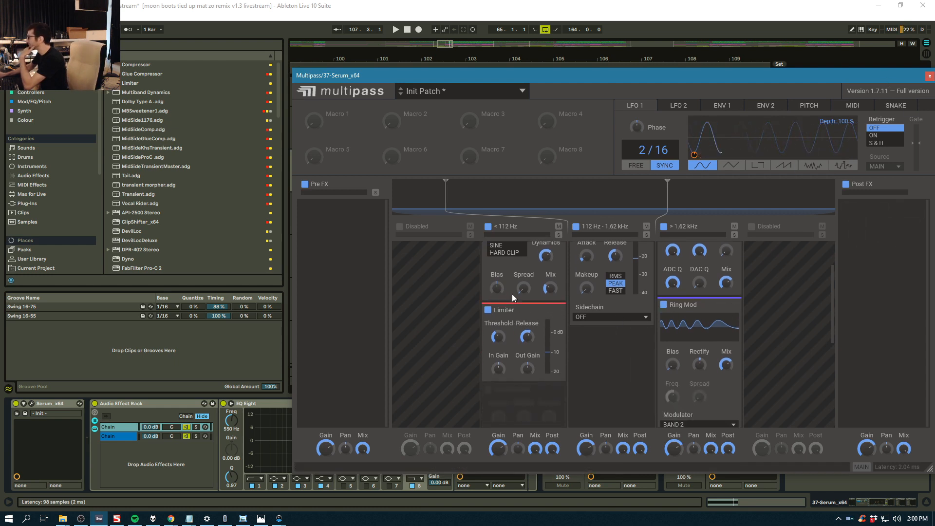
scroll(514, 321, "up", 2)
scroll(612, 331, "down", 2)
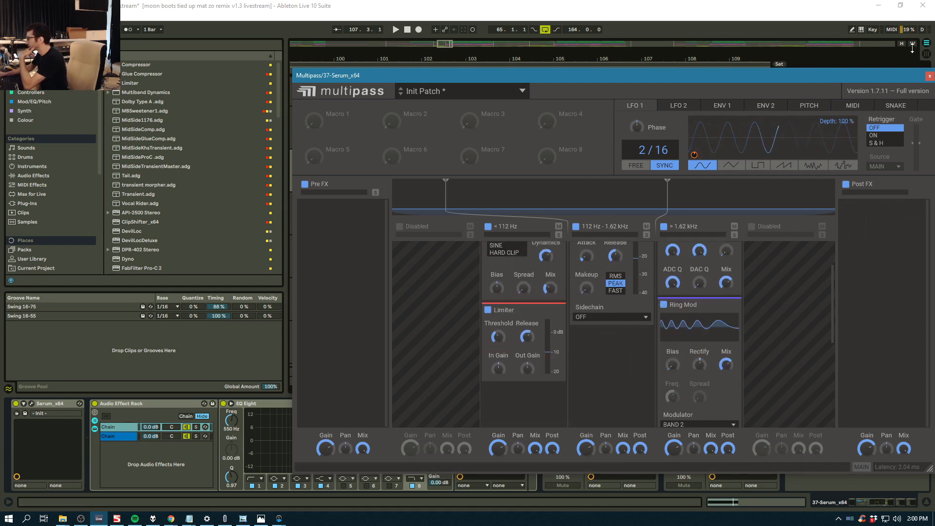
Close Multipass and solo track 39 Serum, with the playback position at 107.4 in the drop
left_click(930, 77)
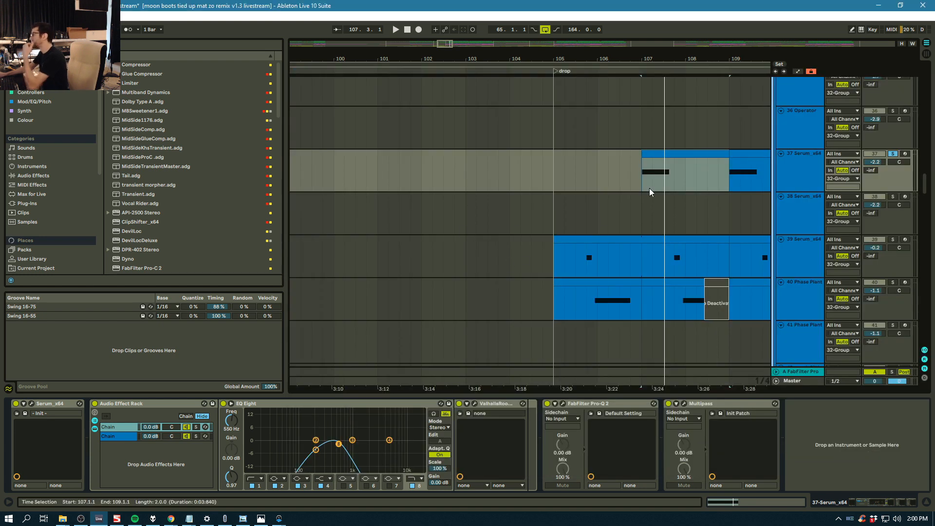
left_click(677, 258)
left_click(893, 239)
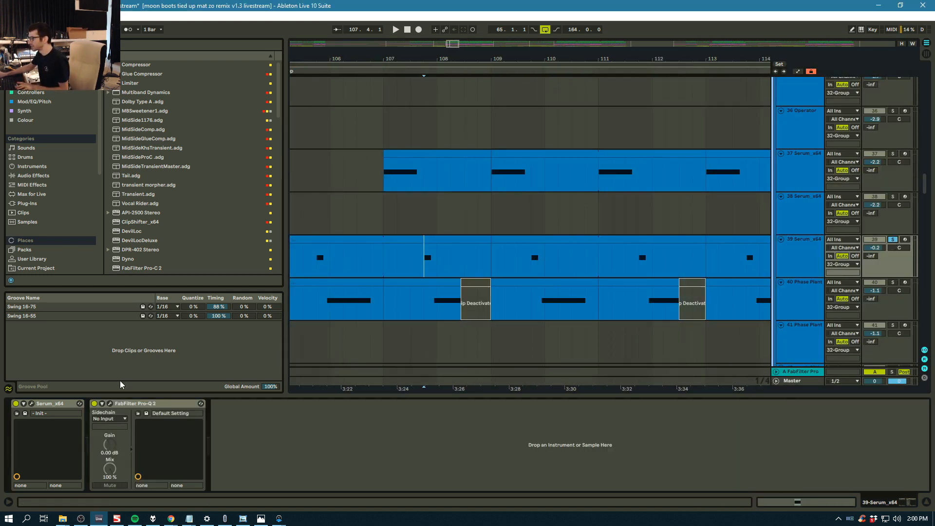
Review the effects and oscillator settings of the Serum patch on track 39, and close the plug-in
left_click(31, 404)
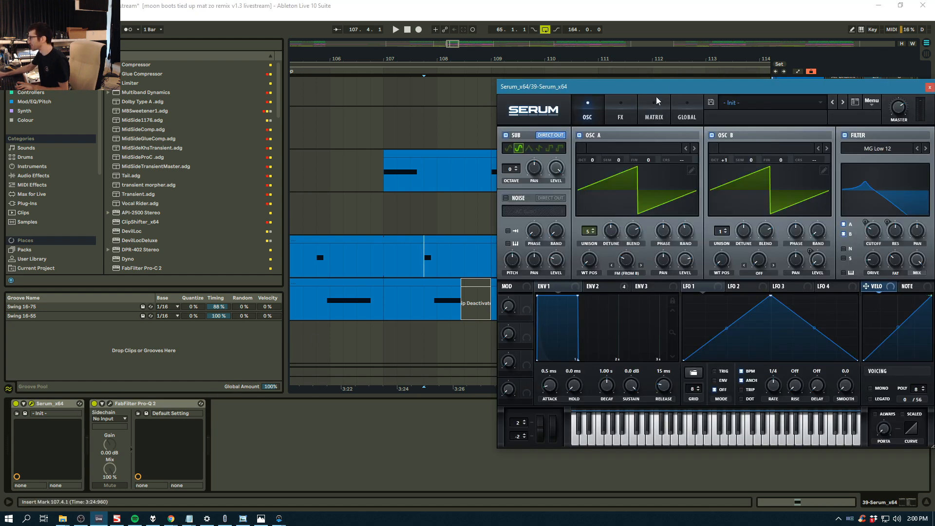
left_click_drag(653, 88, 505, 74)
left_click(480, 94)
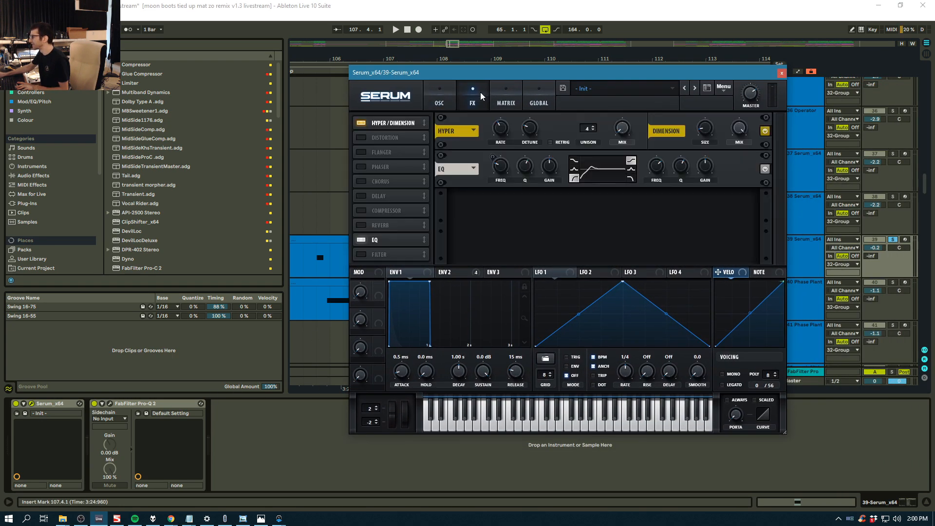
left_click(443, 90)
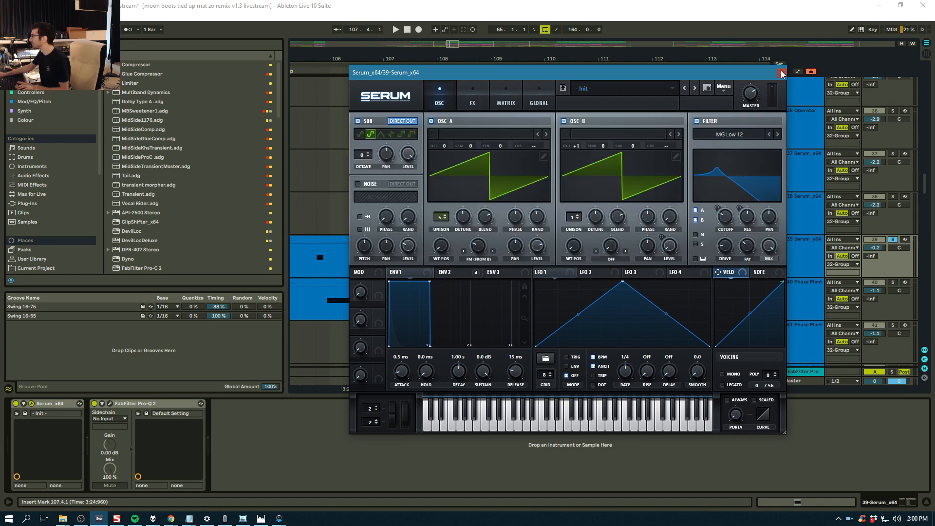
left_click(783, 73)
Audition track 40 Phase Plant in the drop from 107.4
left_click(820, 288)
key("space")
key("space")
Open Phase Plant on track 40 and examine its analog, filter and wavetable generators, lane routing and LFO modulators
left_click(31, 404)
scroll(495, 229, "down", 2)
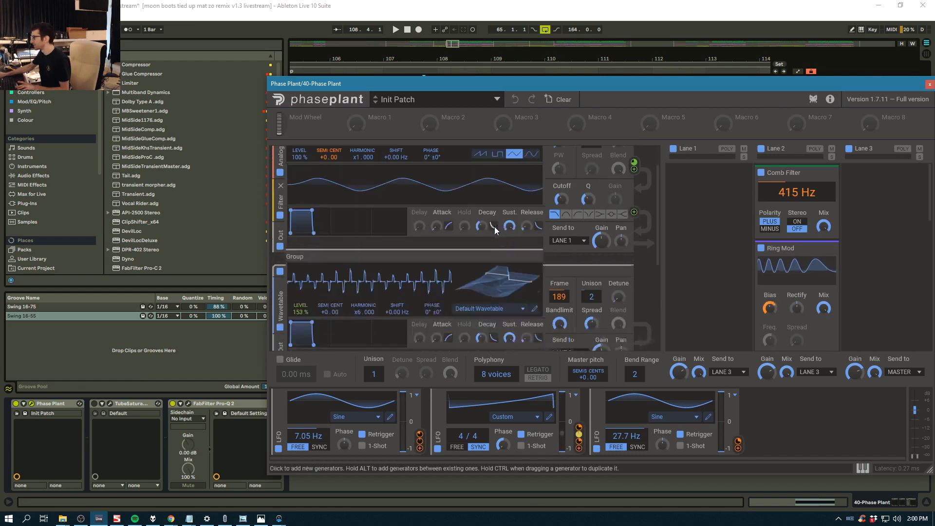
scroll(486, 206, "up", 3)
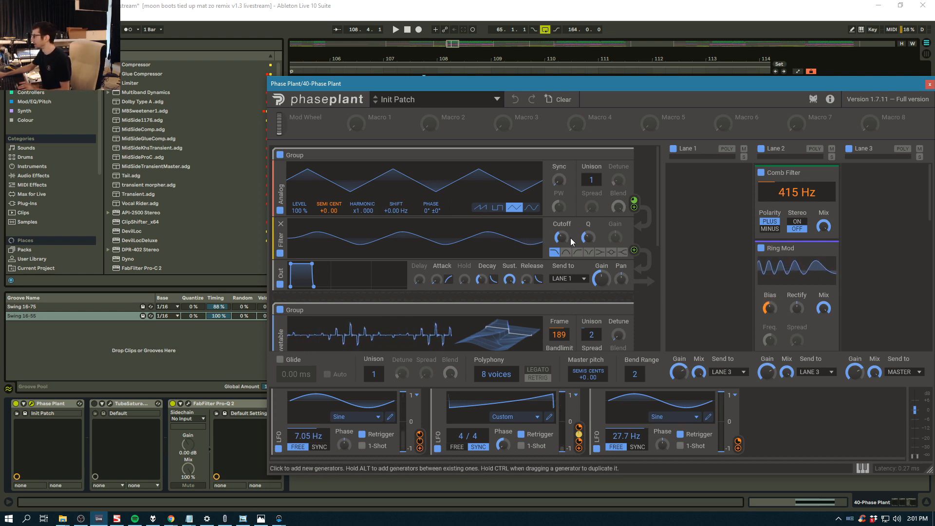
scroll(481, 235, "down", 3)
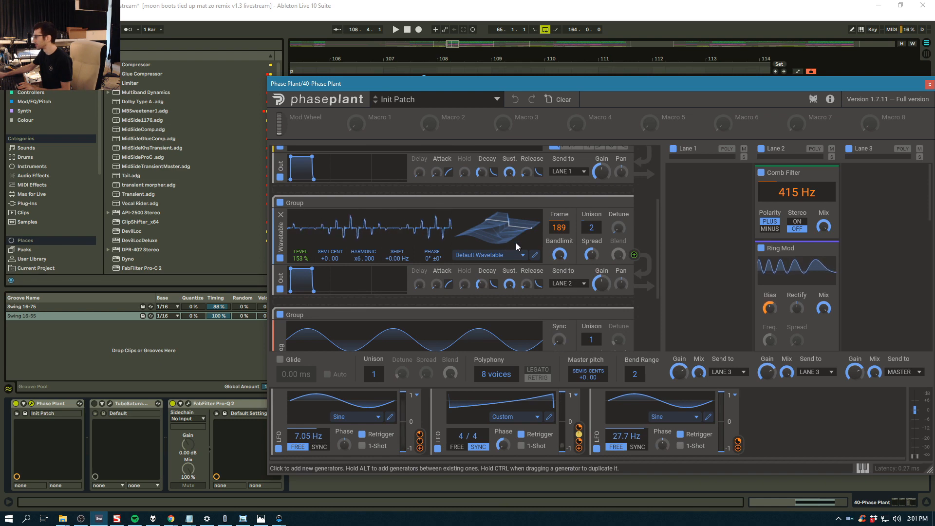
scroll(560, 273, "down", 1)
scroll(618, 331, "down", 2)
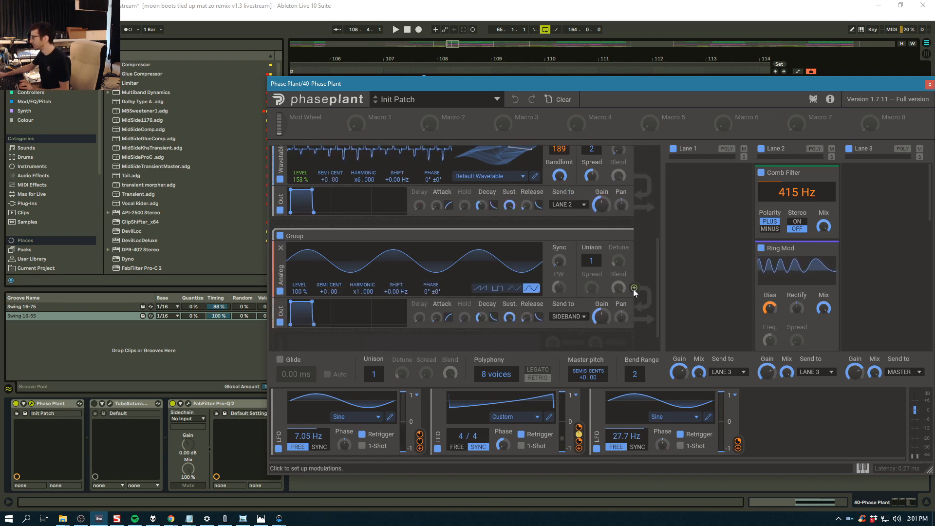
scroll(343, 162, "up", 3)
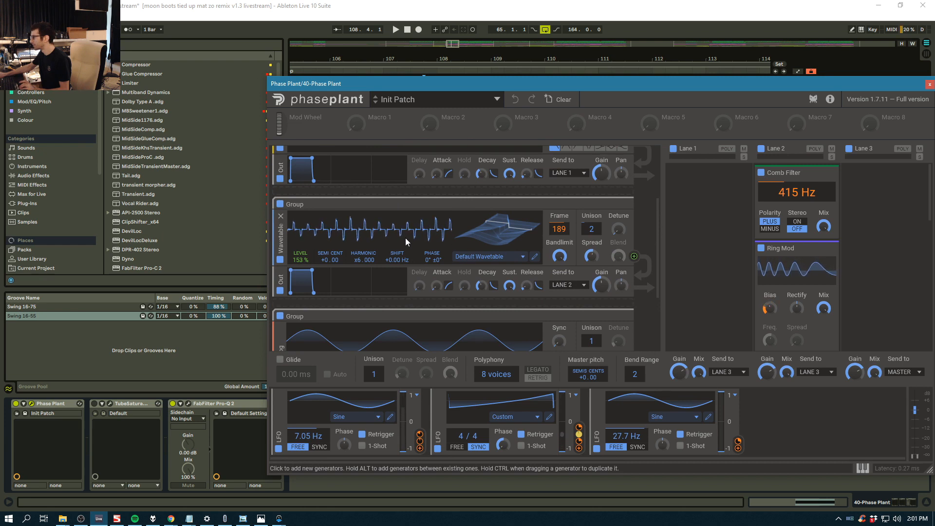
scroll(405, 238, "down", 2)
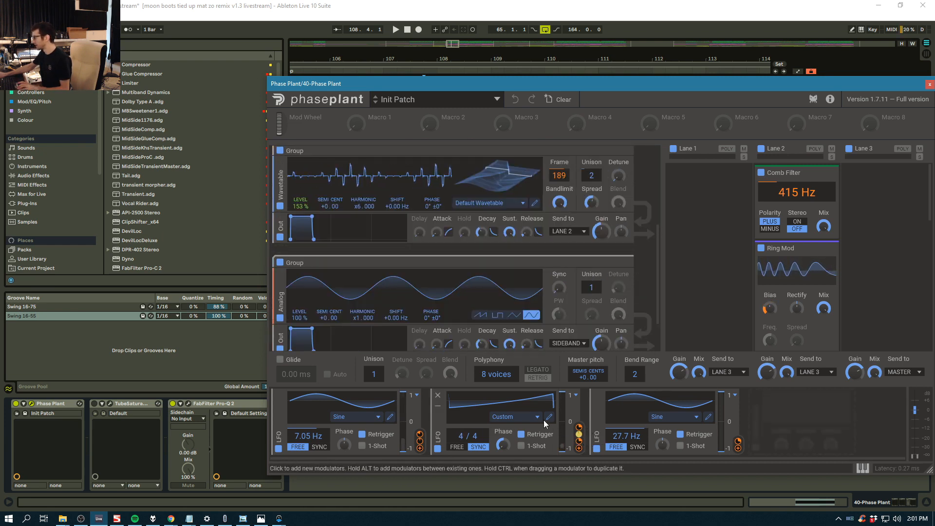
Play the track 40 bass with Phase Plant open, close the plug-in and stop playback
key("space")
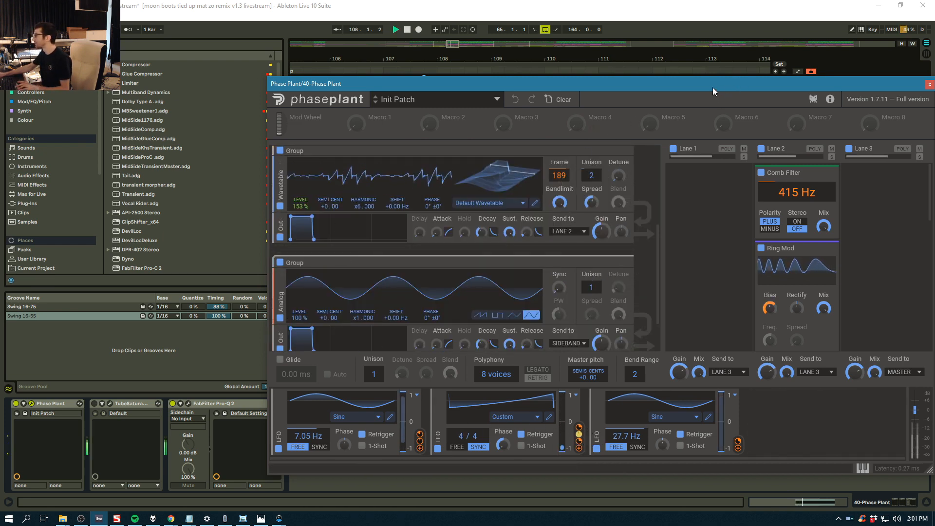
left_click_drag(712, 87, 638, 274)
scroll(647, 260, "down", 1)
left_click(857, 276)
key("space")
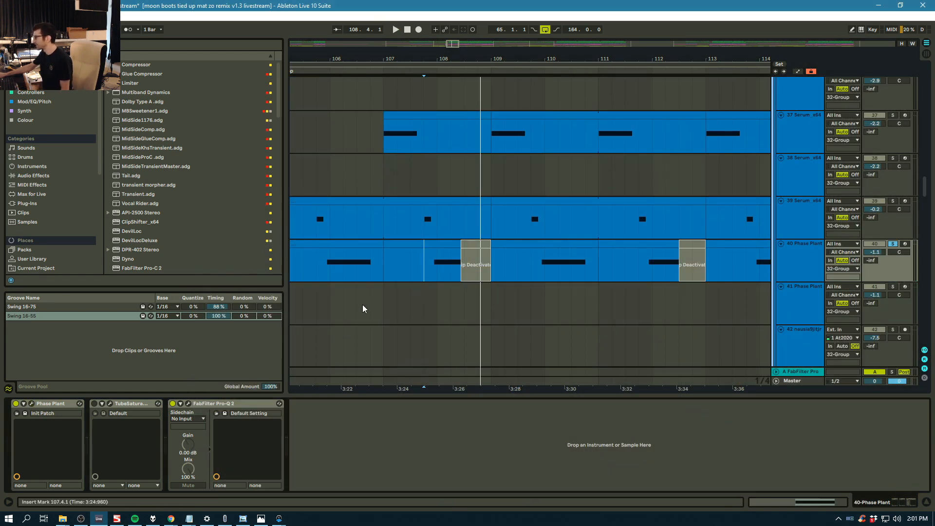
Solo 32 Group and audition the SK CA bass audio clip on track 34 from 108.2
scroll(533, 251, "down", 2)
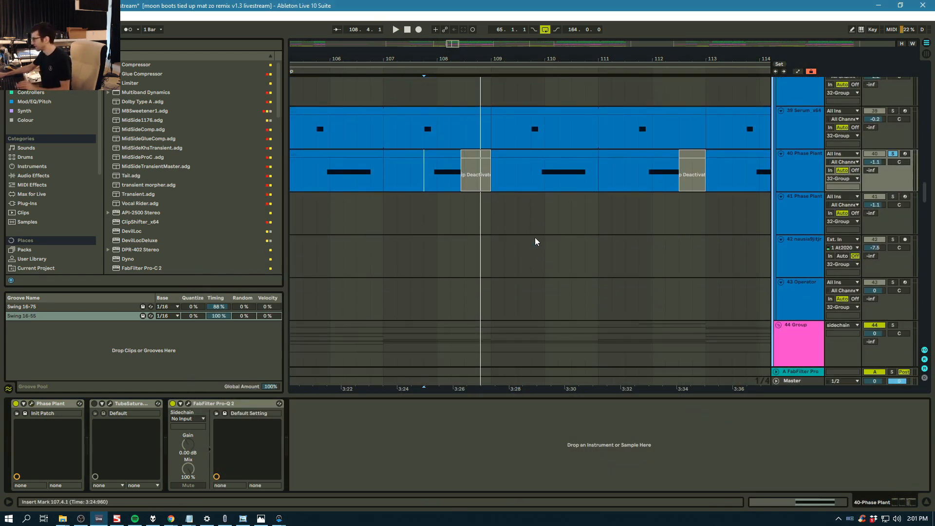
scroll(536, 235, "up", 7)
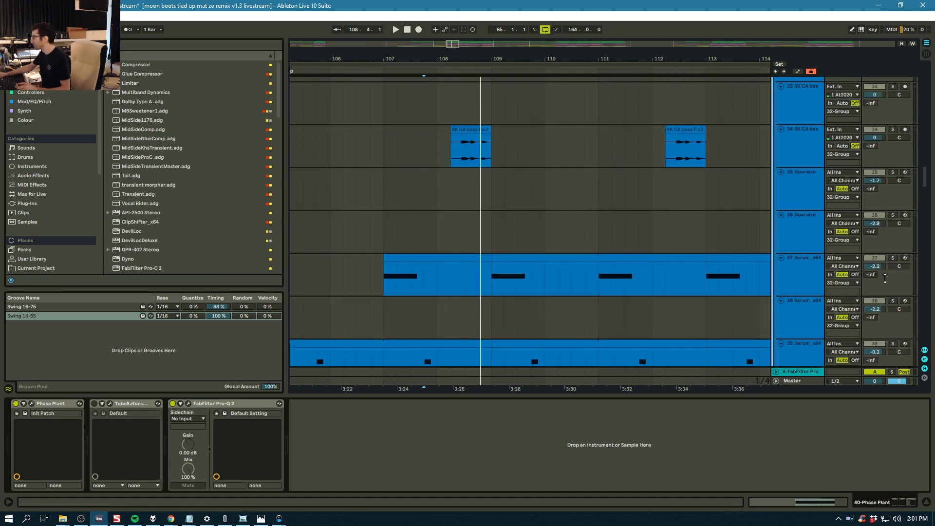
left_click(893, 108)
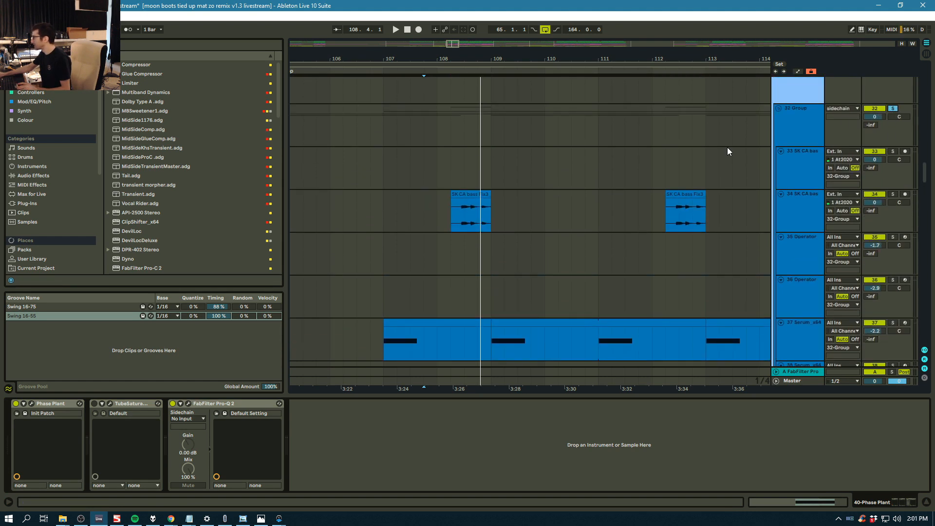
left_click(460, 181)
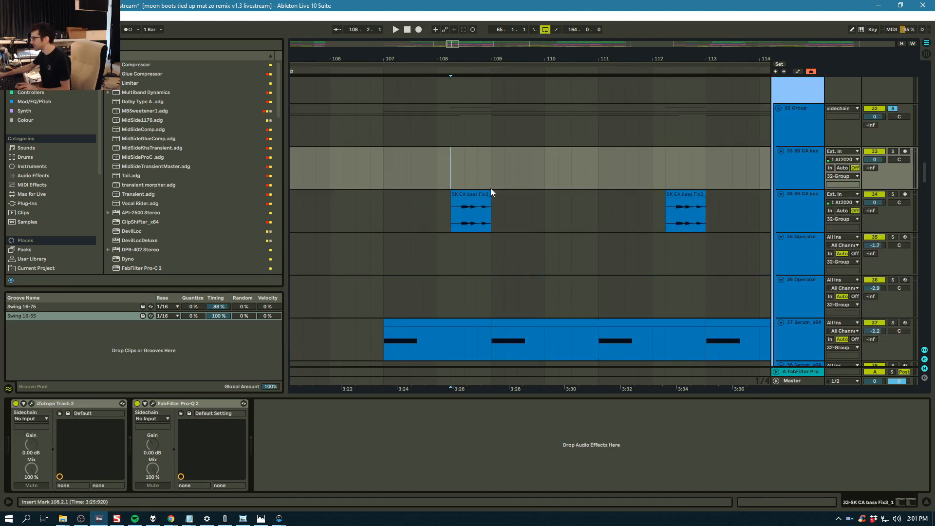
key("space")
left_click(893, 193)
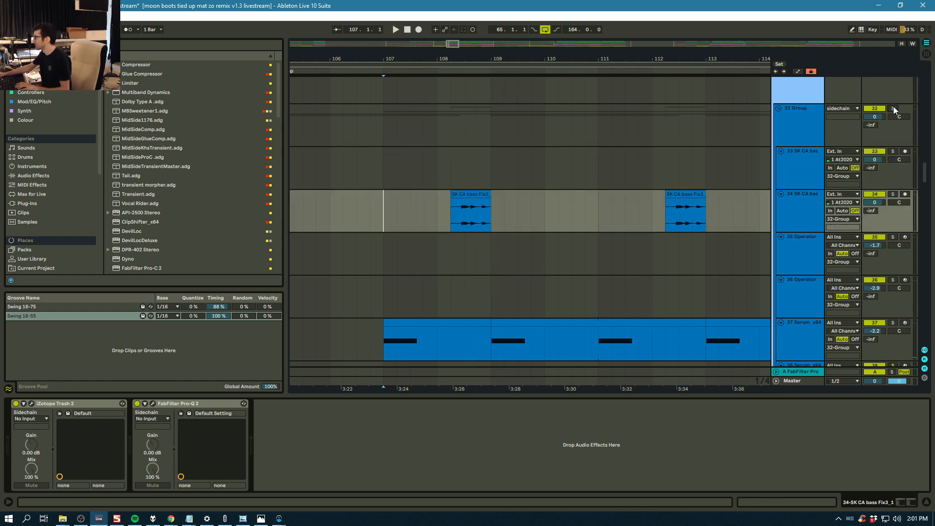
Solo 32 Group again and play all its bass layers together from bar 107
left_click(893, 109)
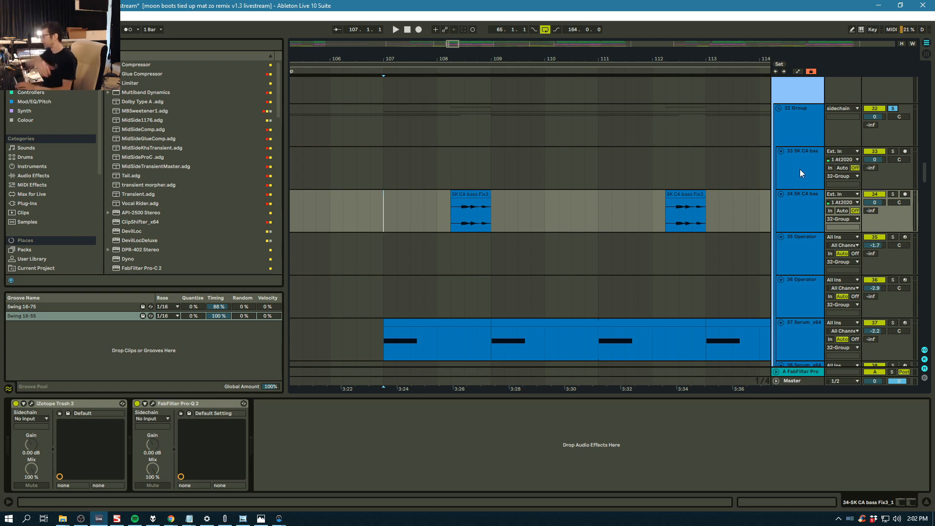
key("space")
scroll(613, 245, "down", 3)
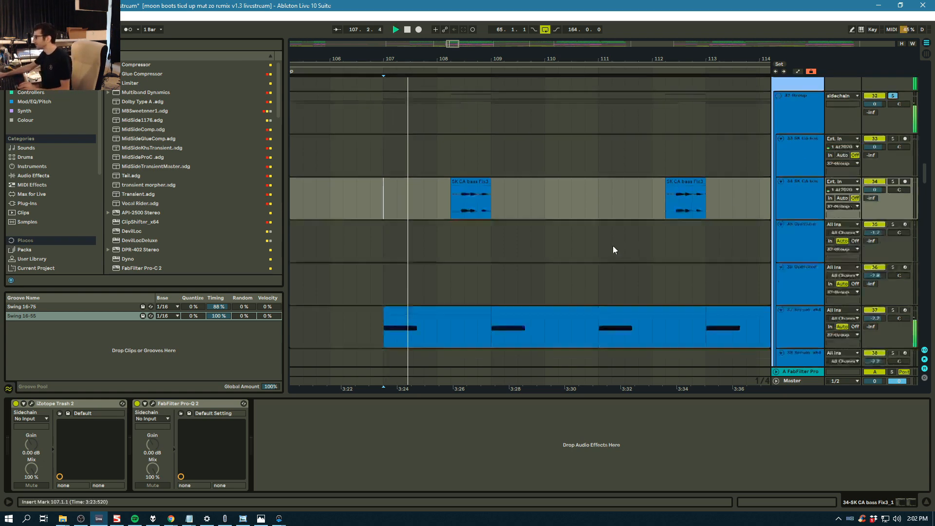
scroll(618, 214, "down", 2)
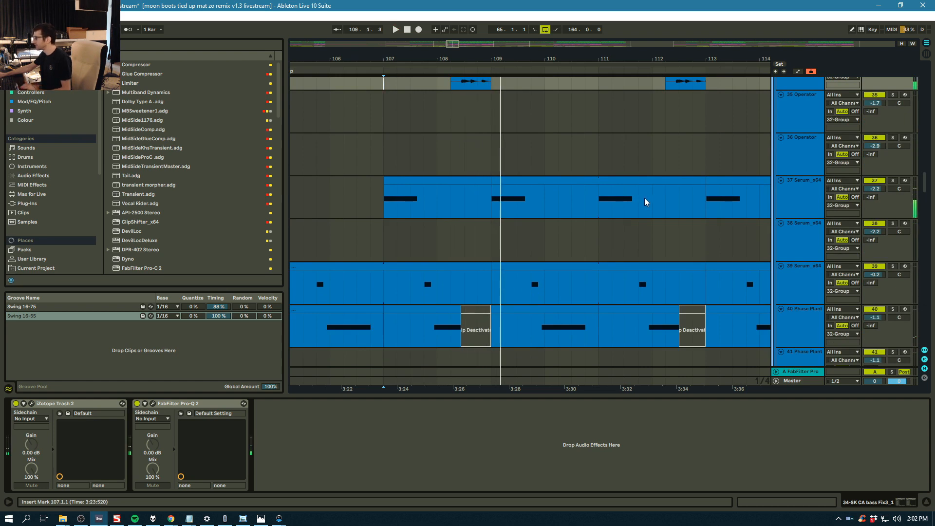
scroll(726, 176, "up", 2)
scroll(840, 145, "up", 1)
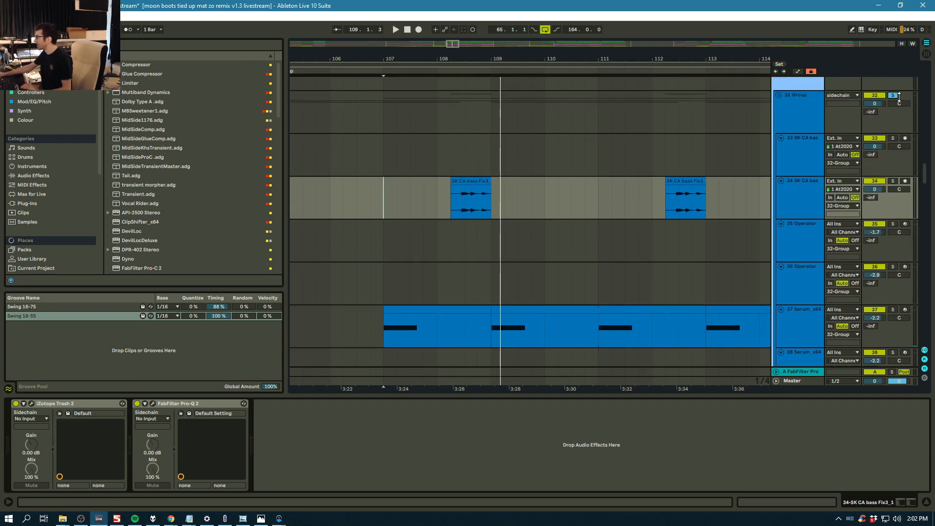
Solo 59 Group and play its Serum chord clips from bar 107 in the drop
left_click_drag(926, 174, 925, 192)
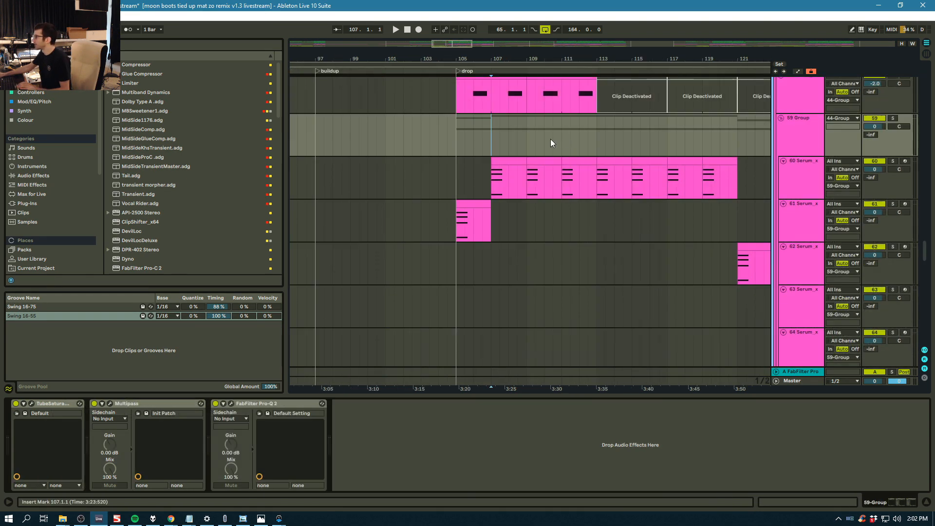
left_click_drag(491, 57, 587, 135)
scroll(586, 136, "up", 2)
left_click(893, 195)
key("space")
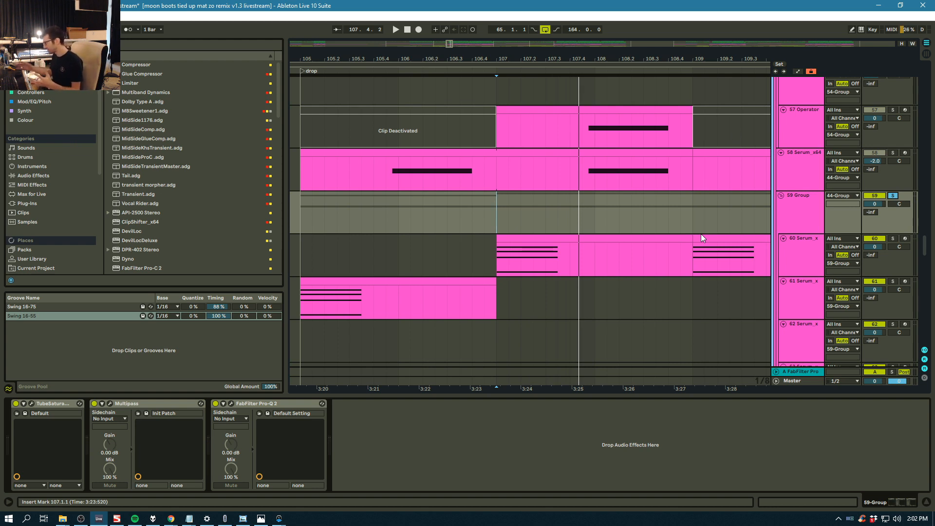
Inspect the device chain on track 60 Serum and the Tube Saturator settings on 59 Group
left_click(815, 244)
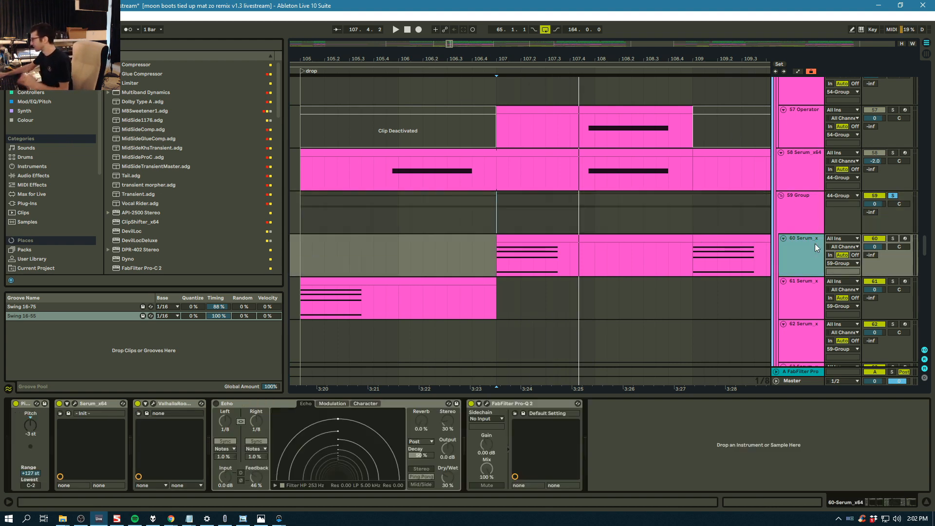
left_click(803, 211)
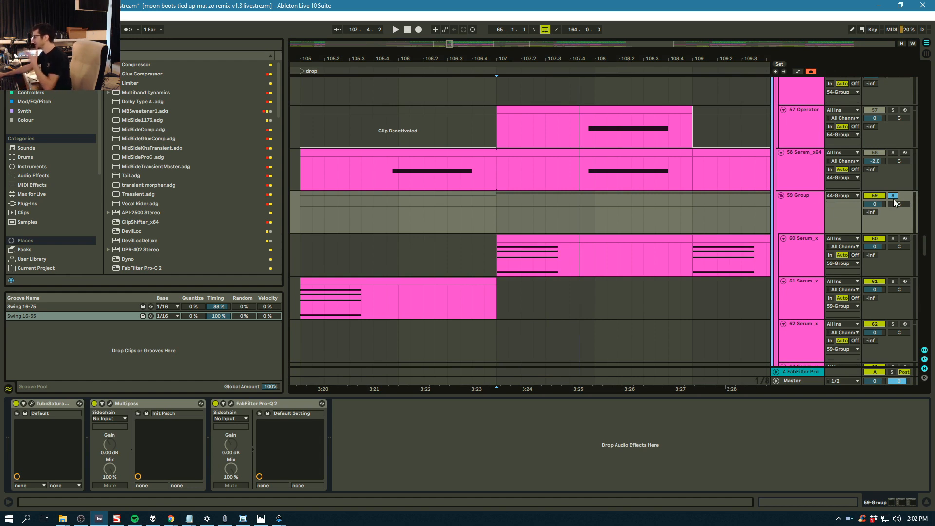
left_click(31, 404)
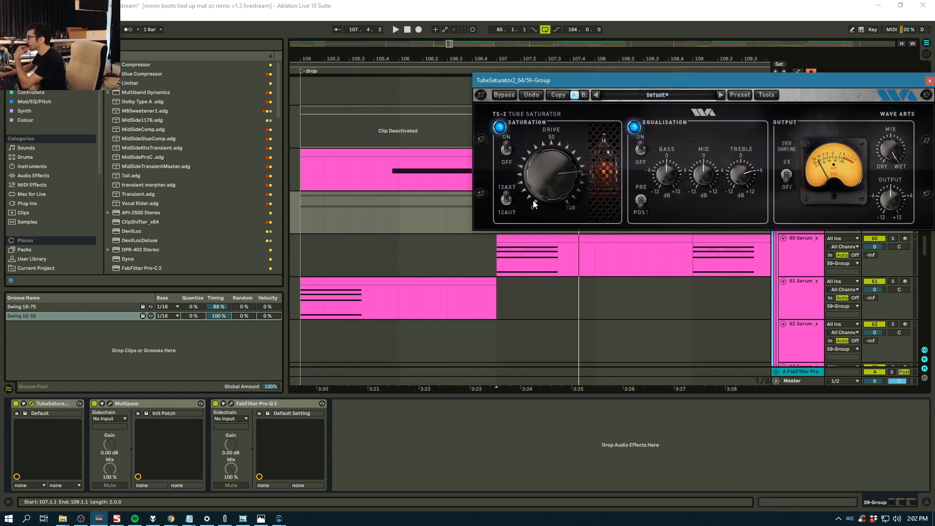
left_click(930, 81)
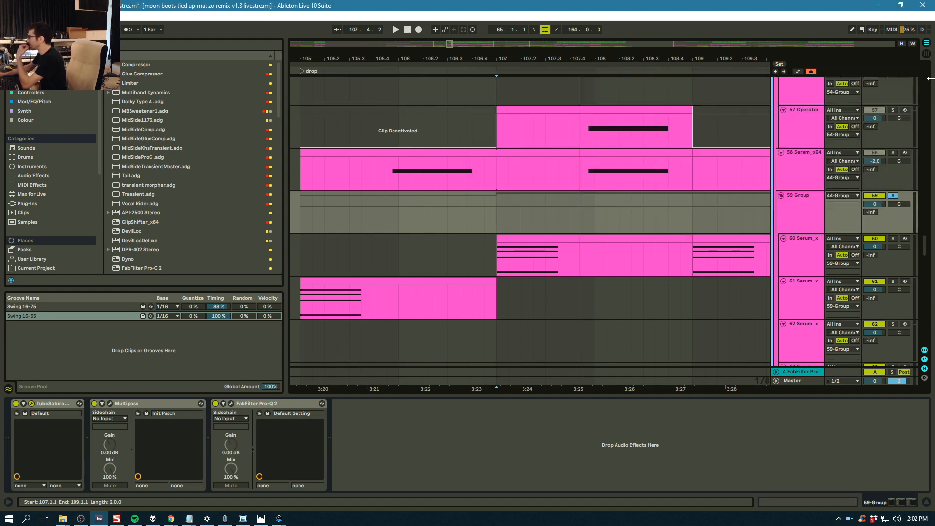
left_click(806, 223)
Solo track 66 Operator and play its clip from bar 107 to hear it alone
scroll(899, 143, "down", 1)
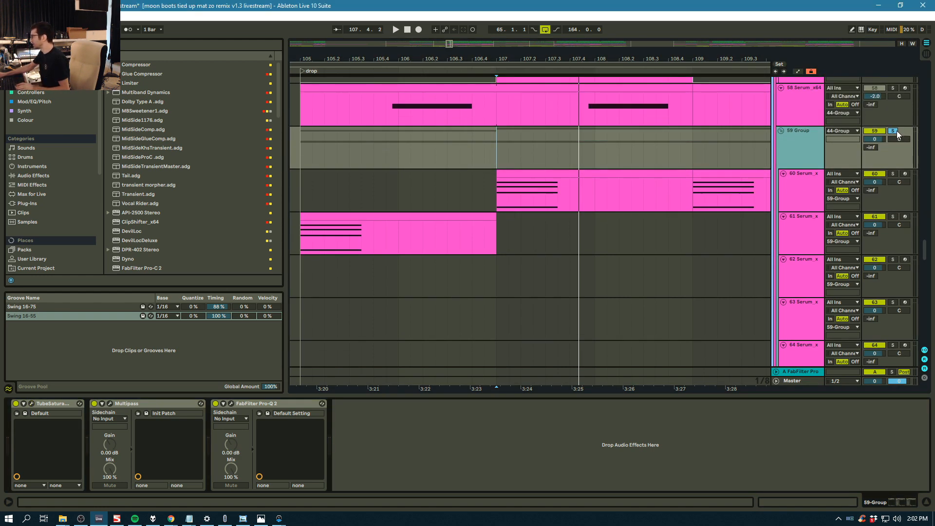
scroll(849, 193, "down", 4)
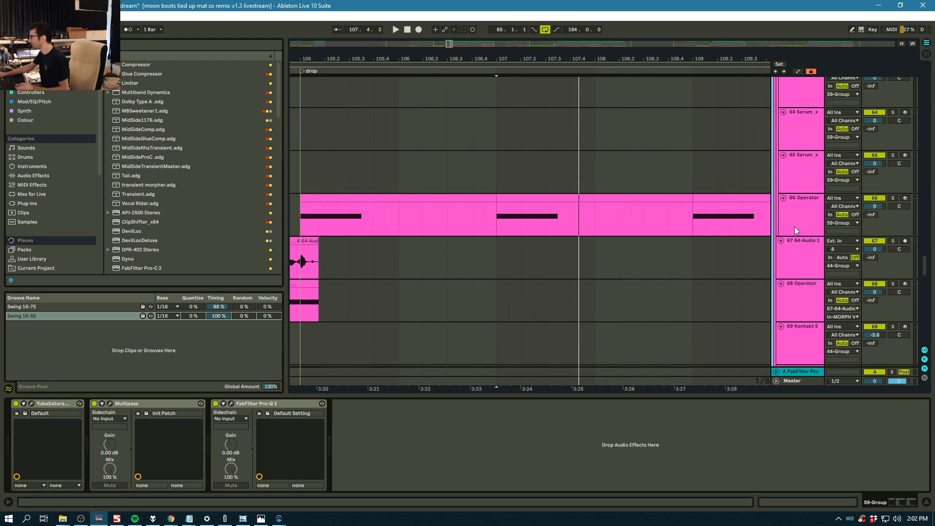
left_click(794, 227)
left_click(500, 217)
left_click(893, 199)
key("space")
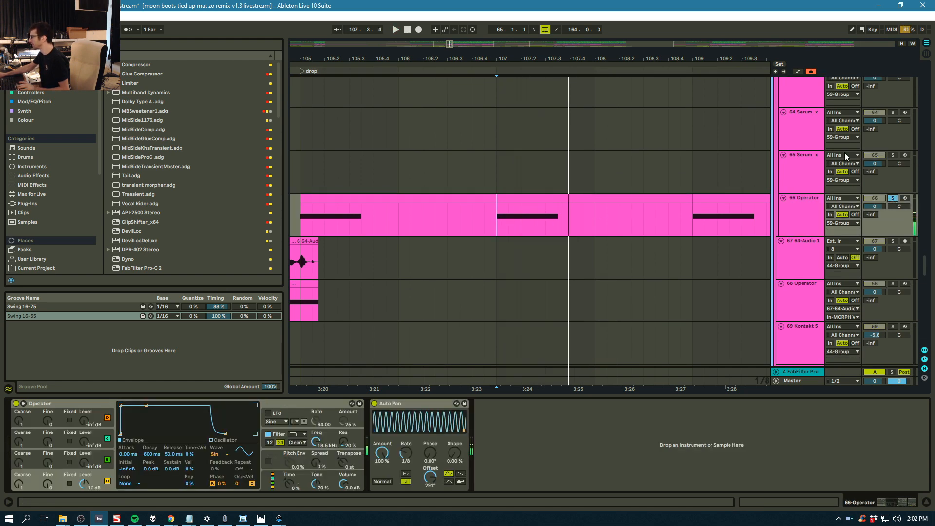
Bypass the FabFilter Pro-Q on 59 Group and audition the soloed group from bar 107
scroll(845, 153, "up", 5)
left_click(802, 174)
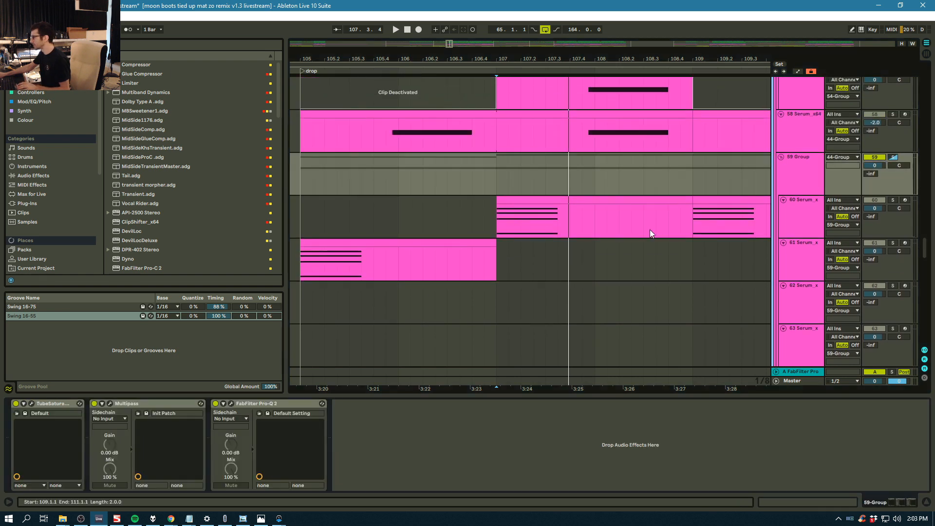
left_click(215, 404)
key("space")
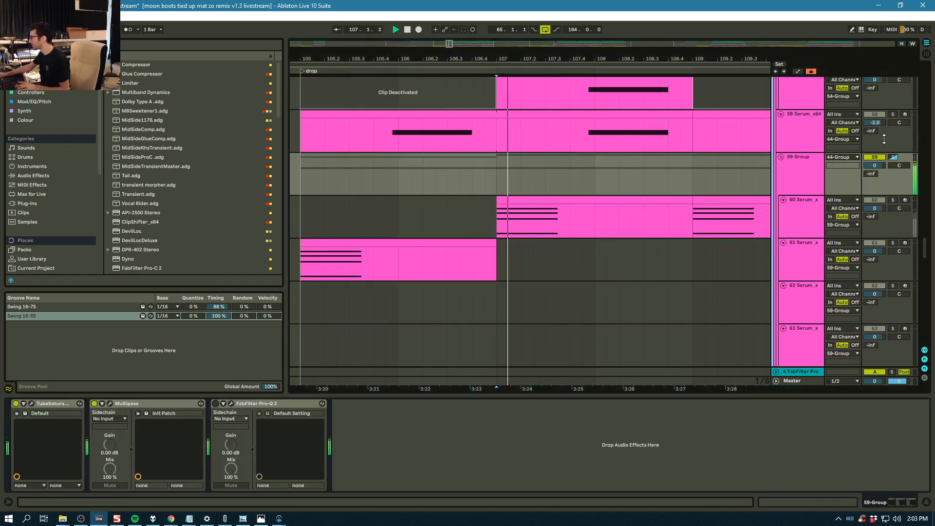
left_click(893, 157)
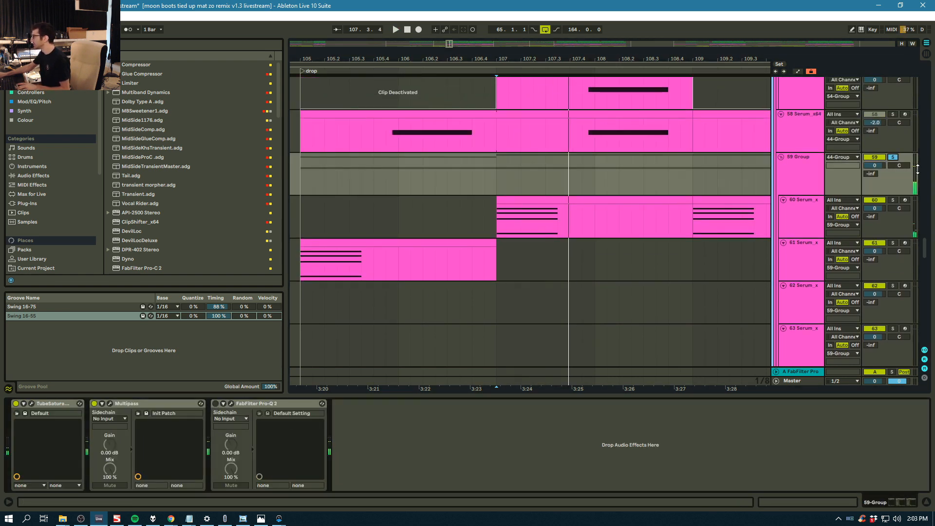
left_click(812, 173)
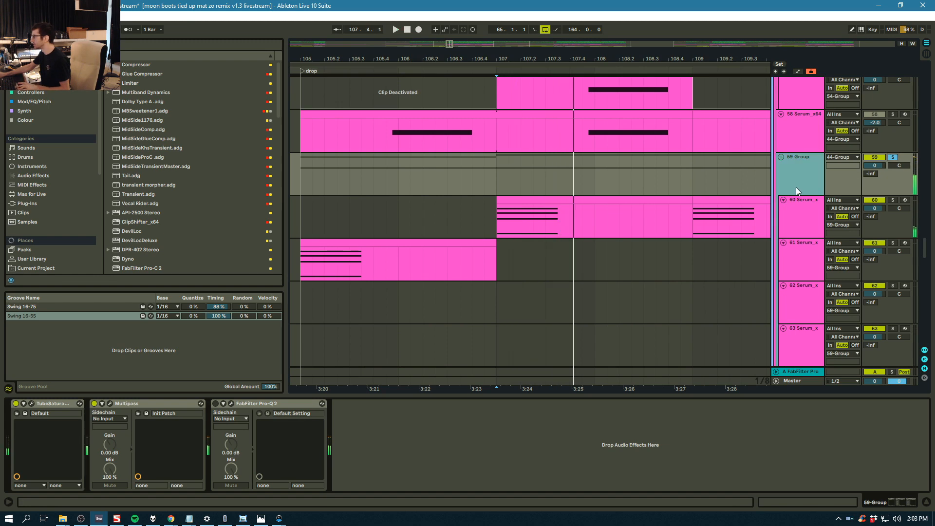
Audition the soloed 59 Group with track 66 Operator muted, and reactivate the Operator track
scroll(812, 246, "down", 5)
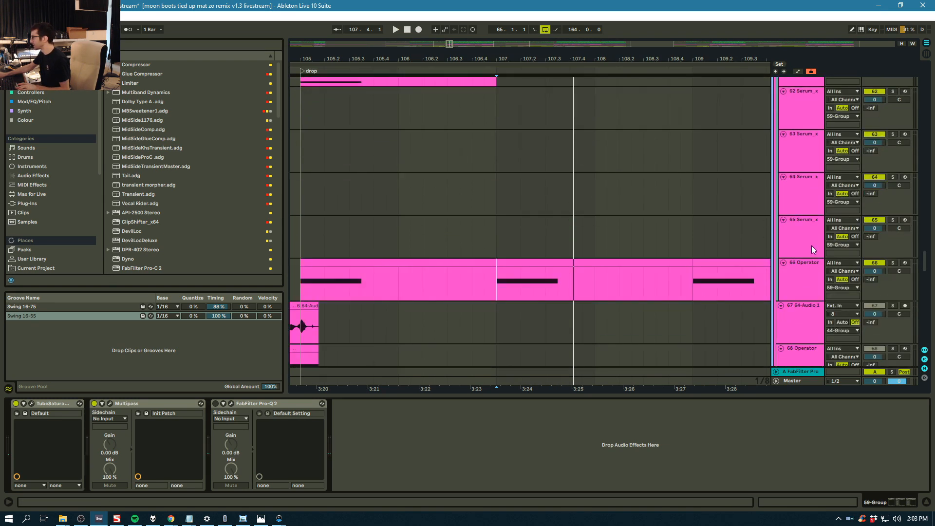
left_click(878, 261)
key("space")
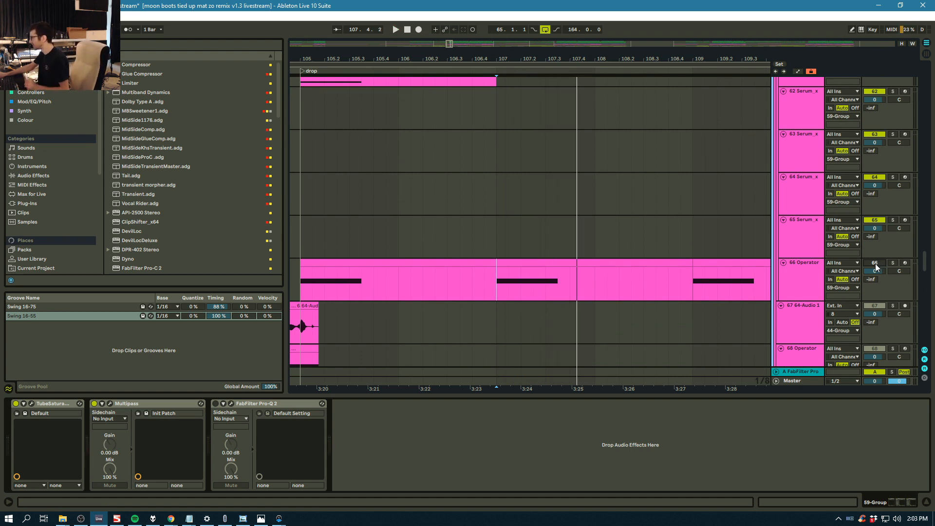
left_click(875, 264)
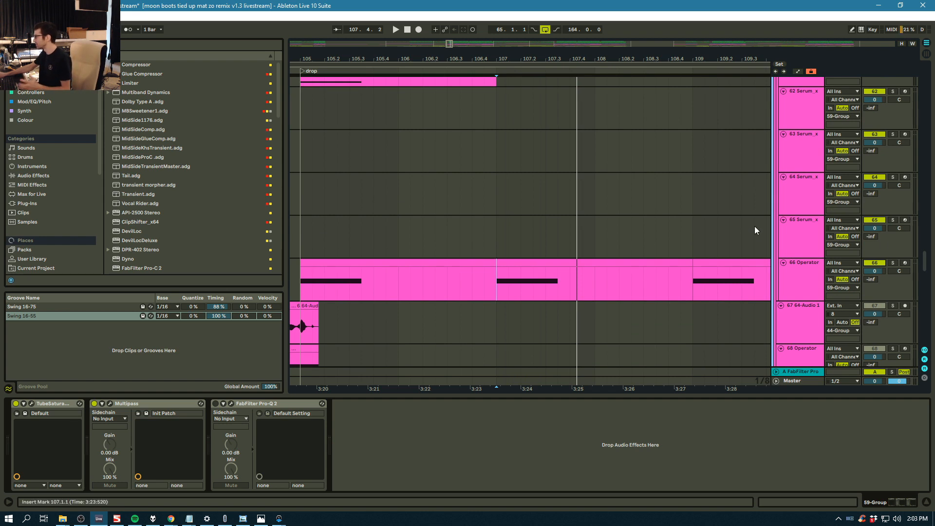
Play the soloed 59 Group from bar 107 and re-enable its FabFilter Pro-Q 3 during playback
scroll(759, 266, "up", 3)
scroll(767, 256, "up", 2)
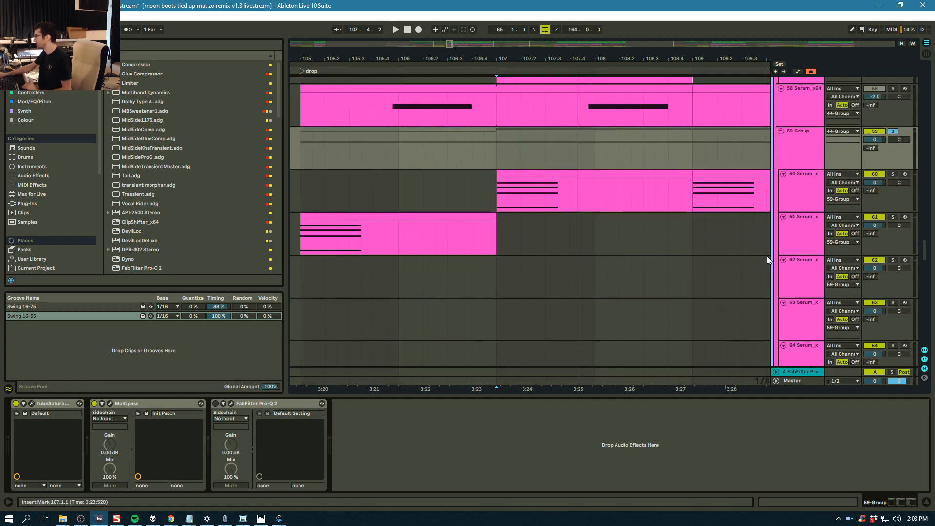
left_click(800, 142)
key("space")
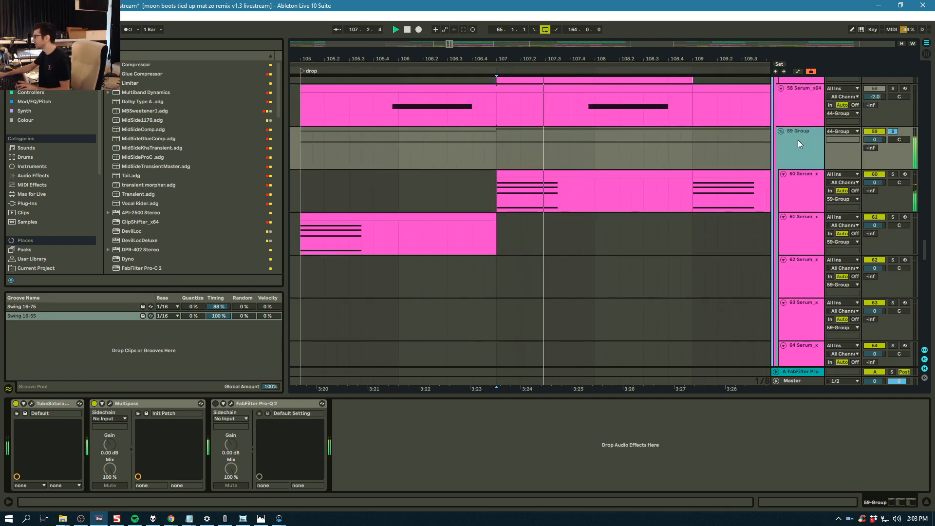
left_click(270, 405)
left_click(215, 403)
key("space")
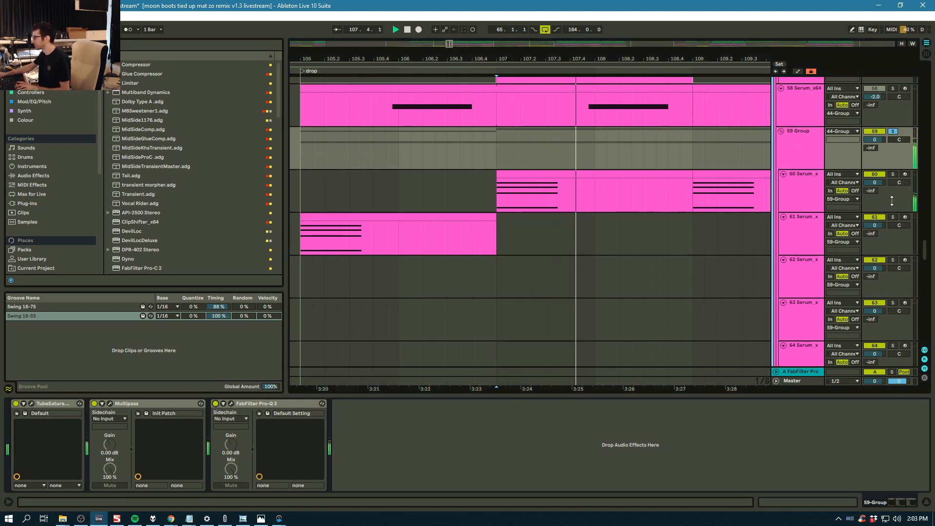
Unsolo 59 Group and play the drop from bar 107 with the other layers
left_click(893, 131)
key("space")
key("space")
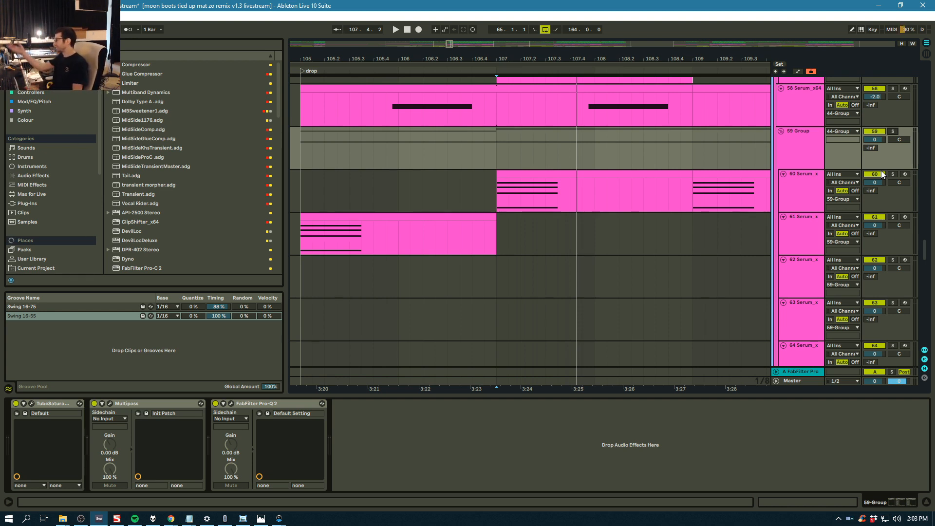
Solo the bass group and play its part of the drop from bar 107
left_click_drag(925, 248, 923, 176)
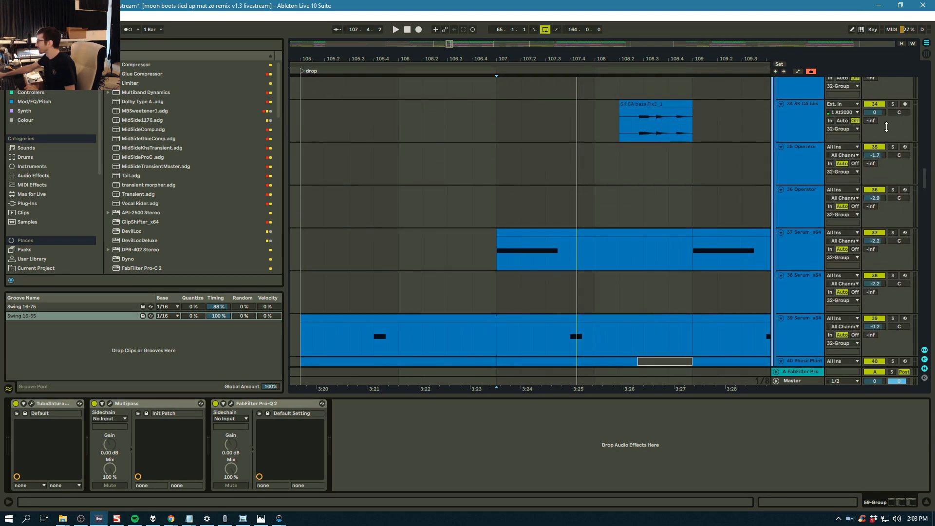
scroll(889, 123, "up", 2)
left_click(893, 109)
key("space")
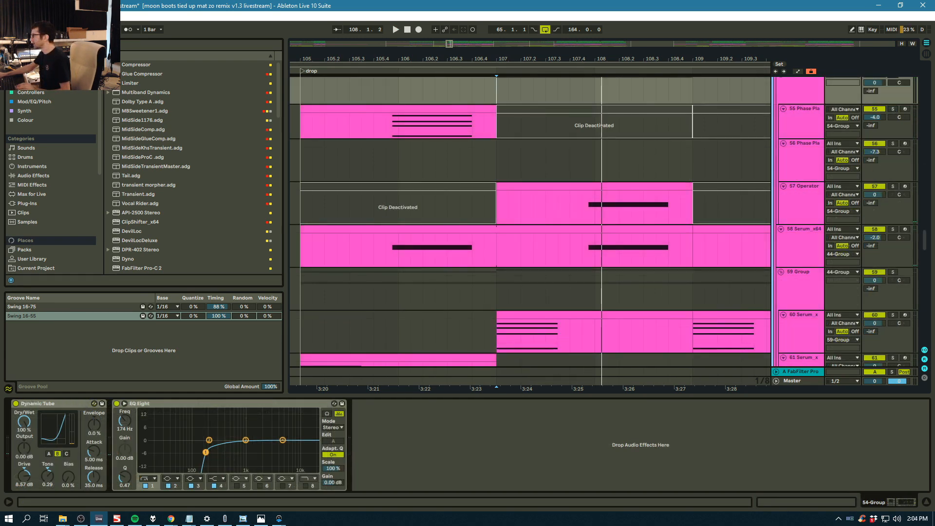
Solo 44 Group and play its combined chord layers from the start of the drop at bar 105
left_click_drag(583, 54, 585, 58)
scroll(629, 180, "up", 3)
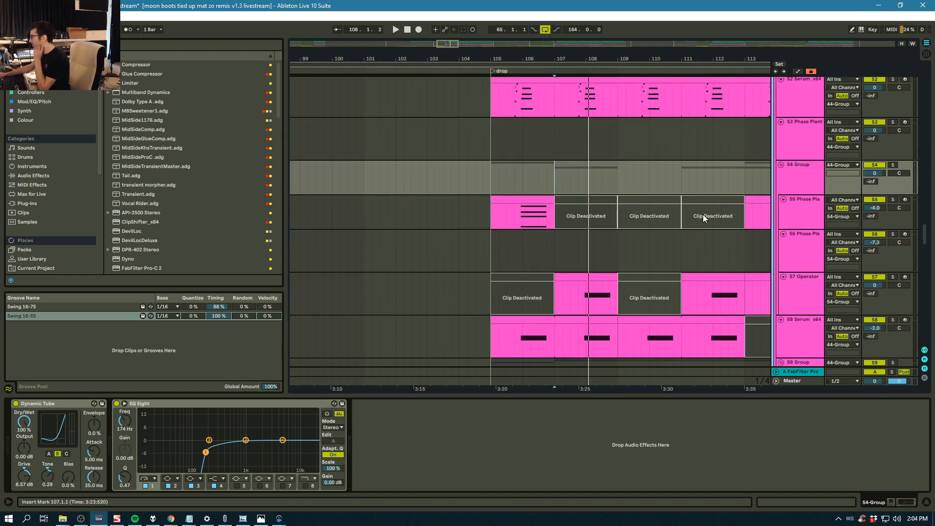
scroll(702, 205, "down", 4)
scroll(657, 238, "down", 1)
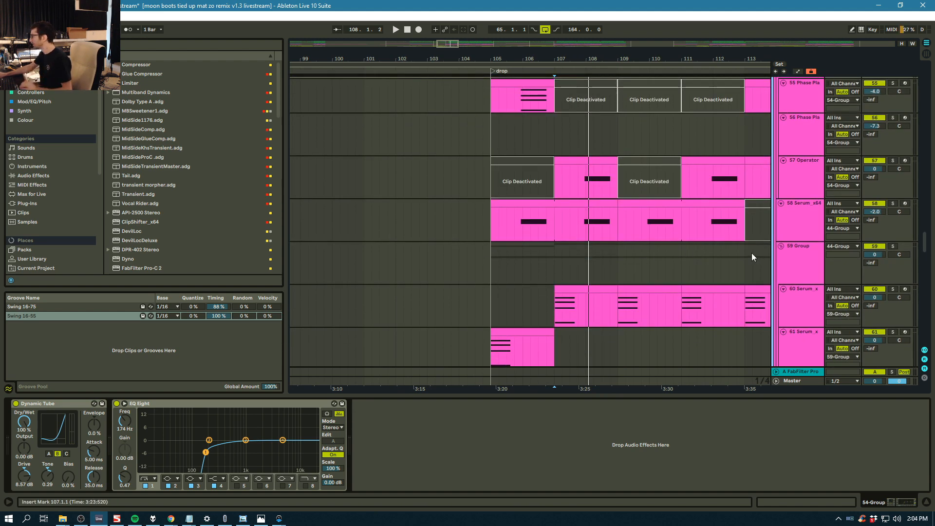
scroll(745, 246, "up", 3)
scroll(734, 235, "up", 4)
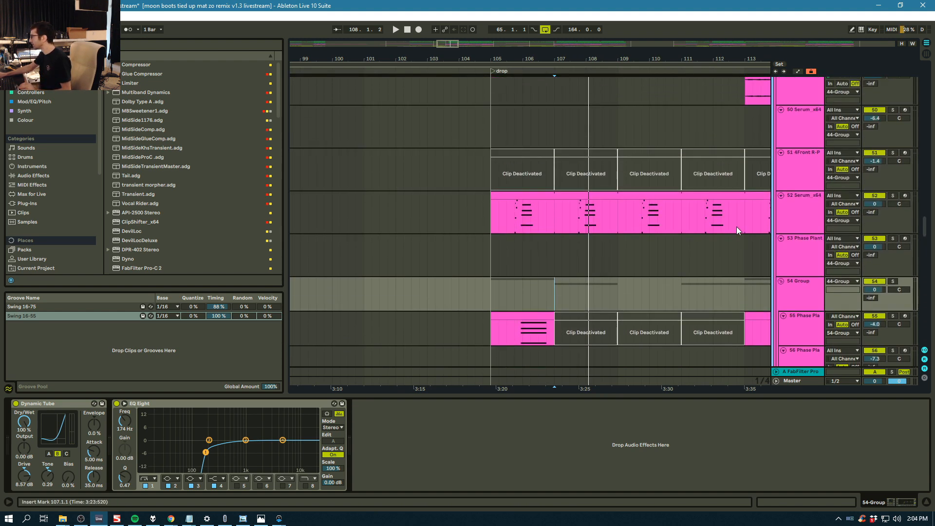
left_click(562, 216)
scroll(869, 192, "up", 9)
scroll(872, 166, "up", 1)
left_click(893, 126)
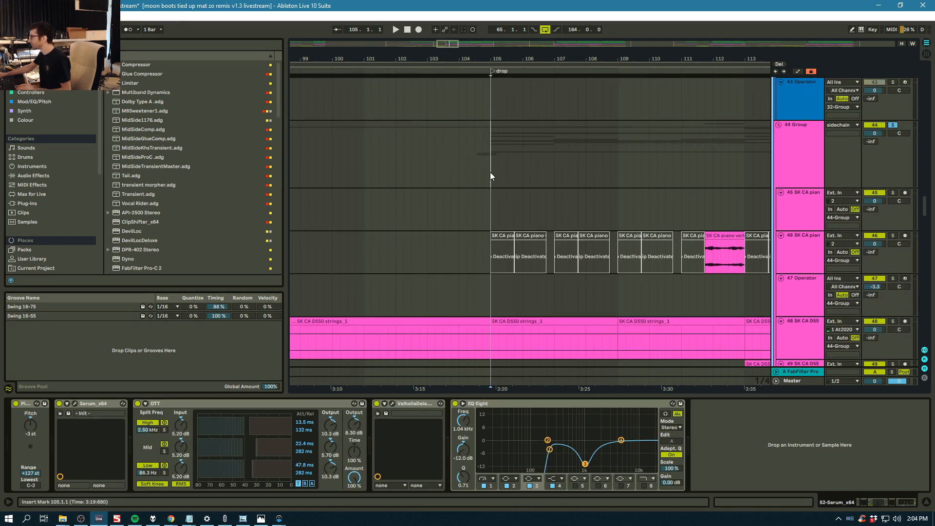
left_click(490, 172)
key("space")
Examine the chord tracks inside 44 Group, including 54 Group and 59 Group, while the drop plays
scroll(706, 177, "down", 2)
scroll(706, 177, "down", 4)
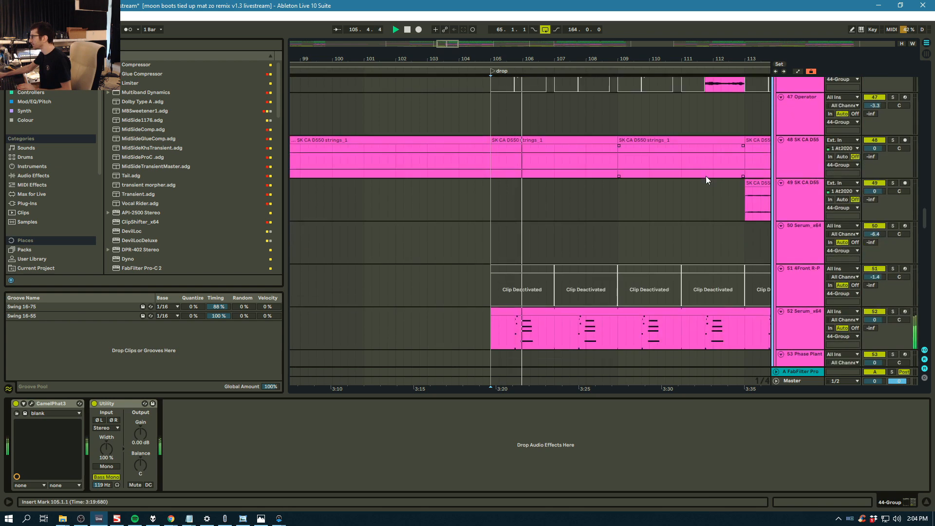
scroll(705, 176, "down", 2)
scroll(706, 176, "down", 3)
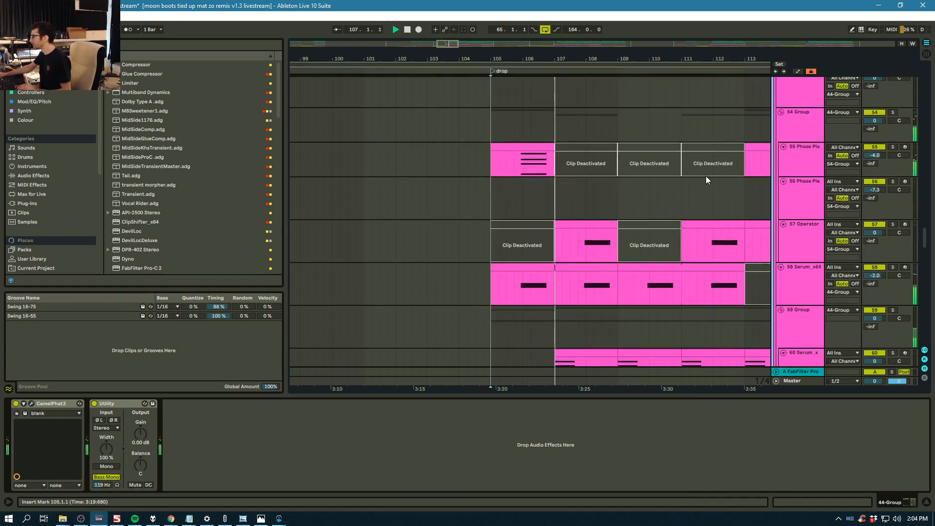
scroll(706, 176, "down", 3)
scroll(706, 179, "down", 1)
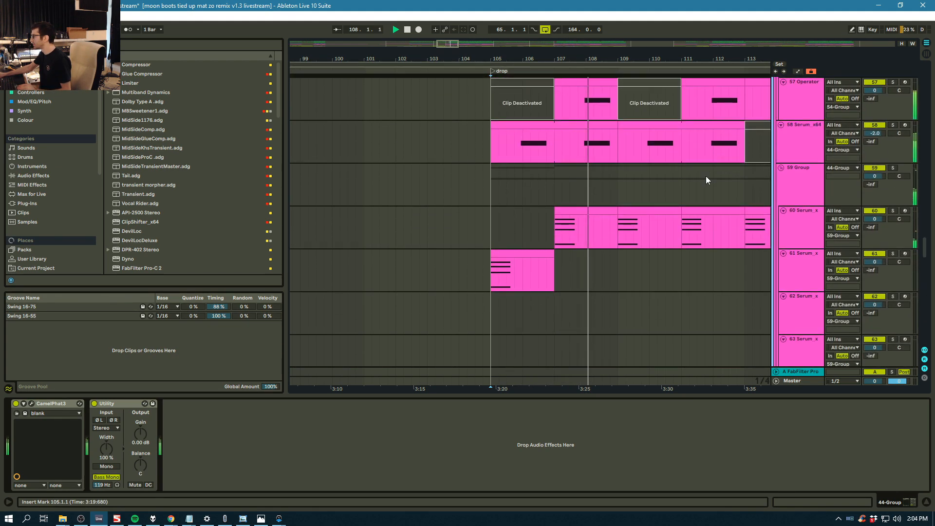
scroll(706, 178, "up", 5)
scroll(706, 174, "down", 10)
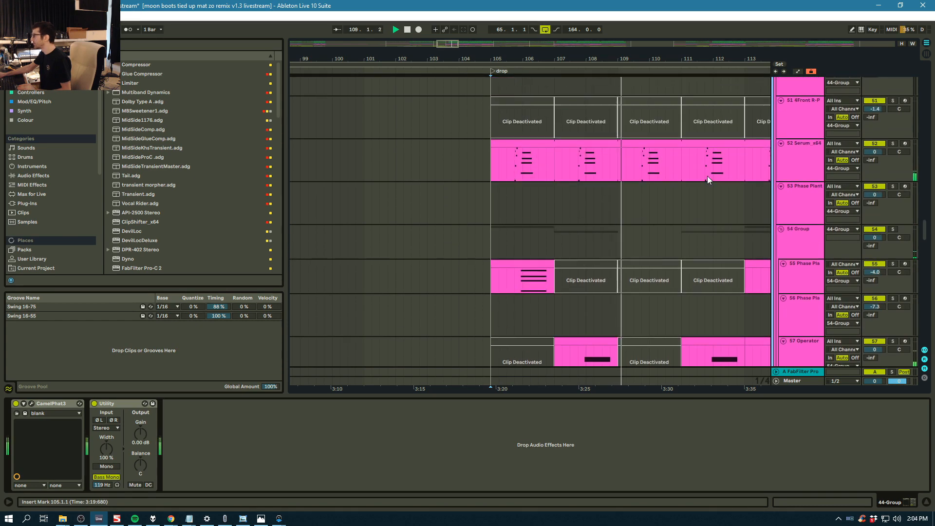
scroll(706, 174, "down", 6)
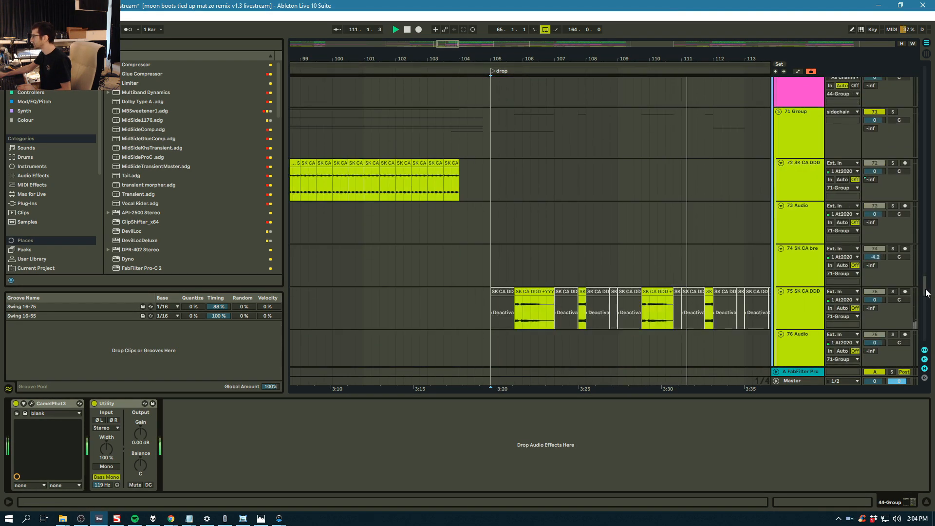
scroll(920, 244, "up", 10)
scroll(919, 242, "up", 3)
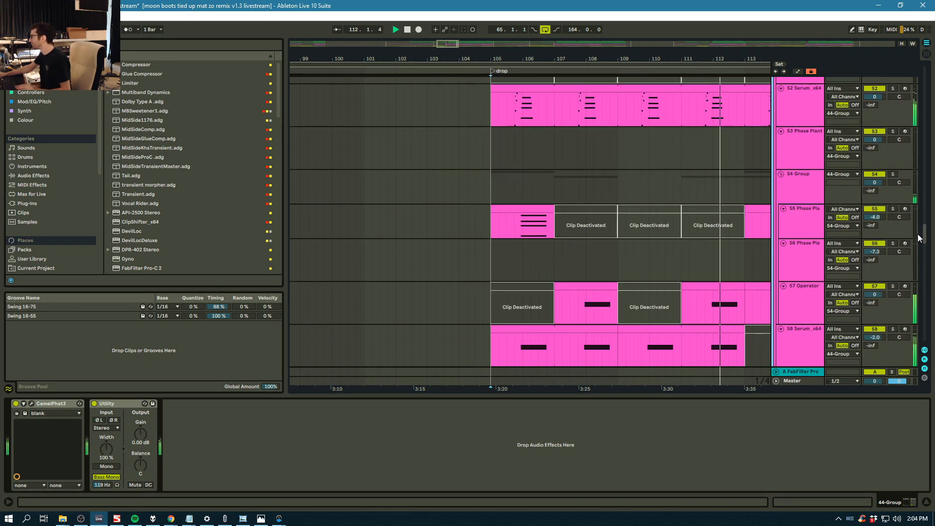
scroll(919, 239, "down", 2)
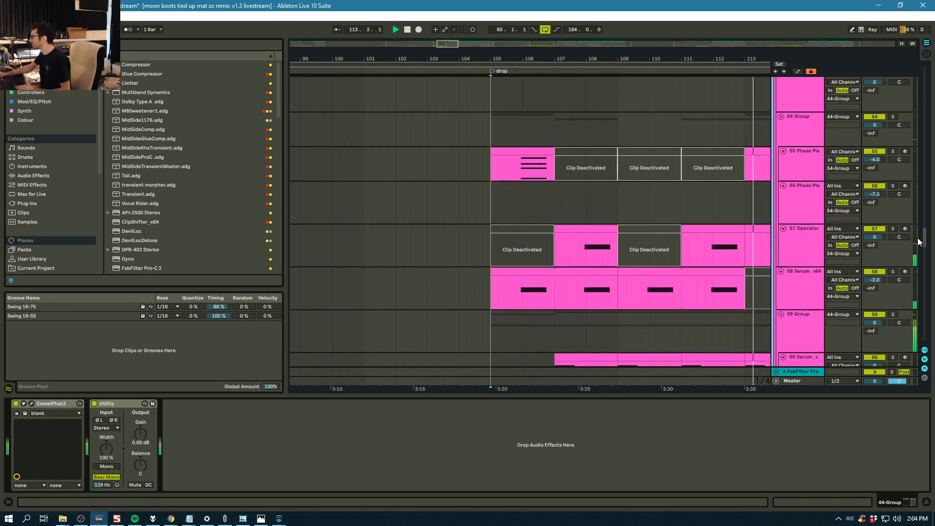
key("space")
Solo track 58 Serum, play it from bar 108, and inspect its Serum oscillator settings
left_click(585, 297)
key("space")
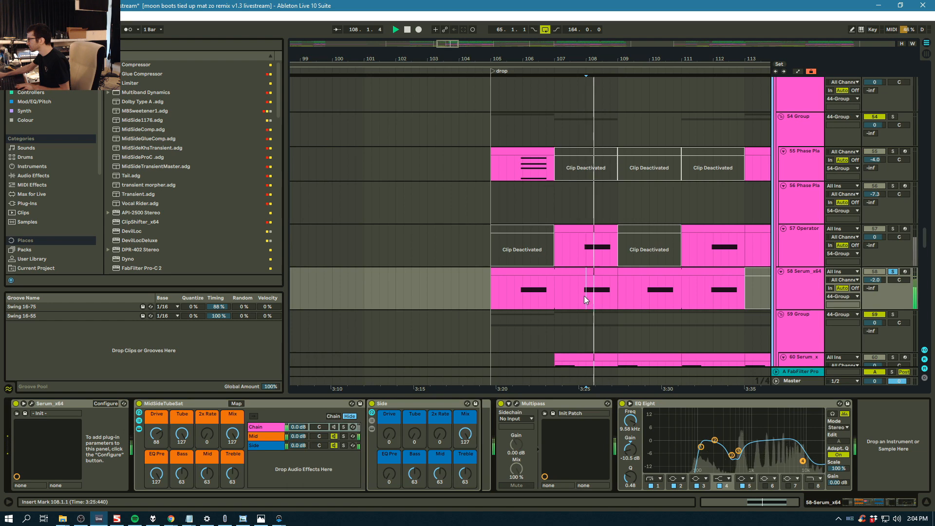
left_click(30, 404)
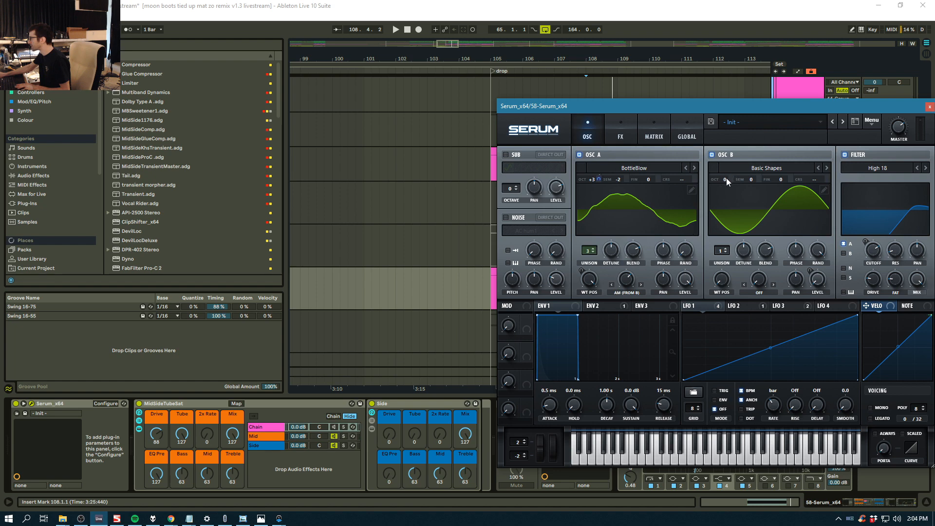
left_click(930, 107)
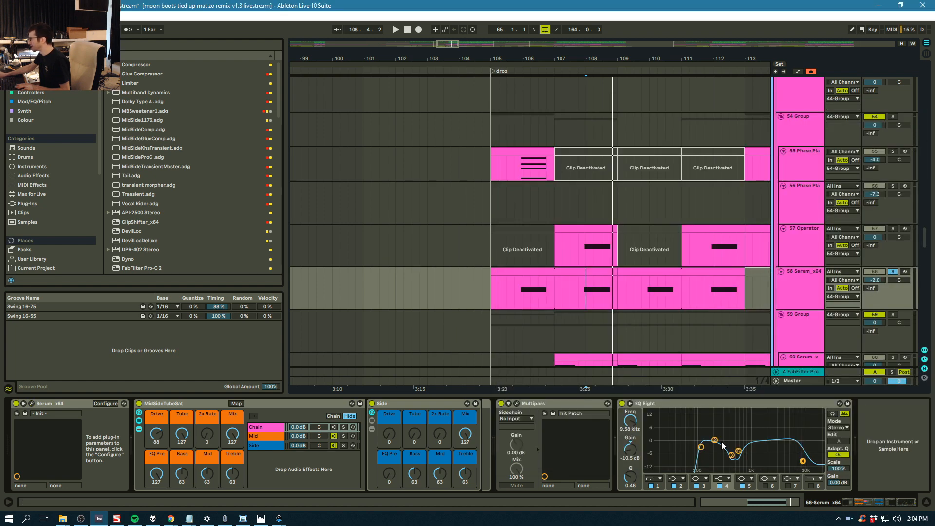
Unsolo track 58 Serum and play the chord layers together from bar 107.4
left_click(893, 271)
left_click(577, 213)
key("space")
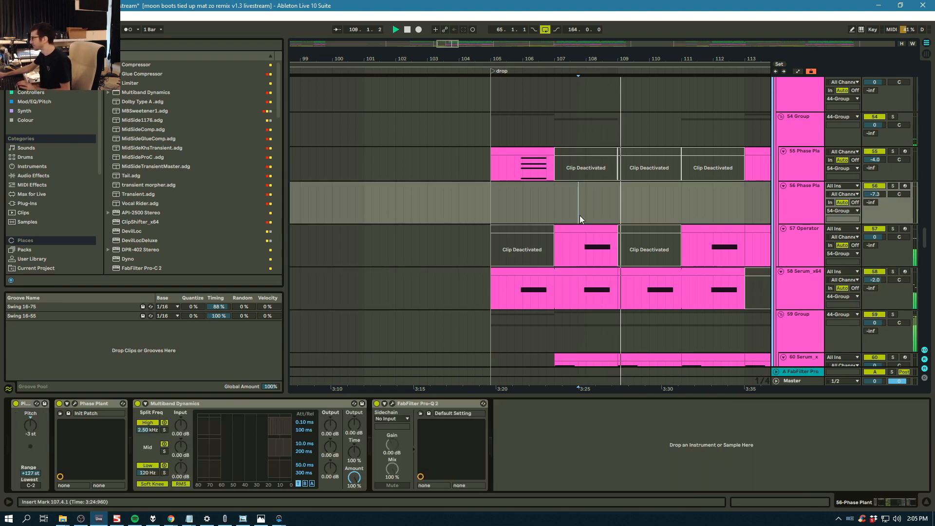
In track 58 Serum's Multipass, add a Ring Mod before the compressor in the band above 1.75 kHz, with Band 2 as modulator
left_click(769, 298)
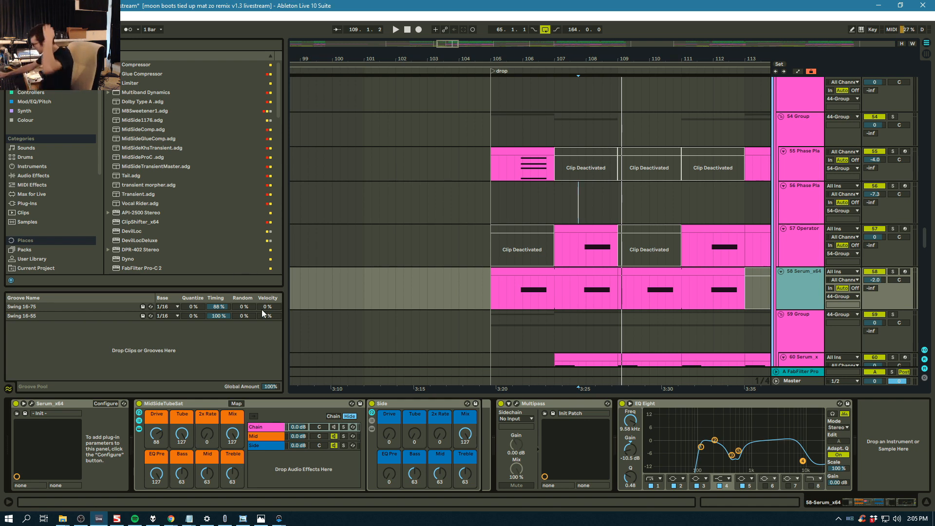
left_click(517, 403)
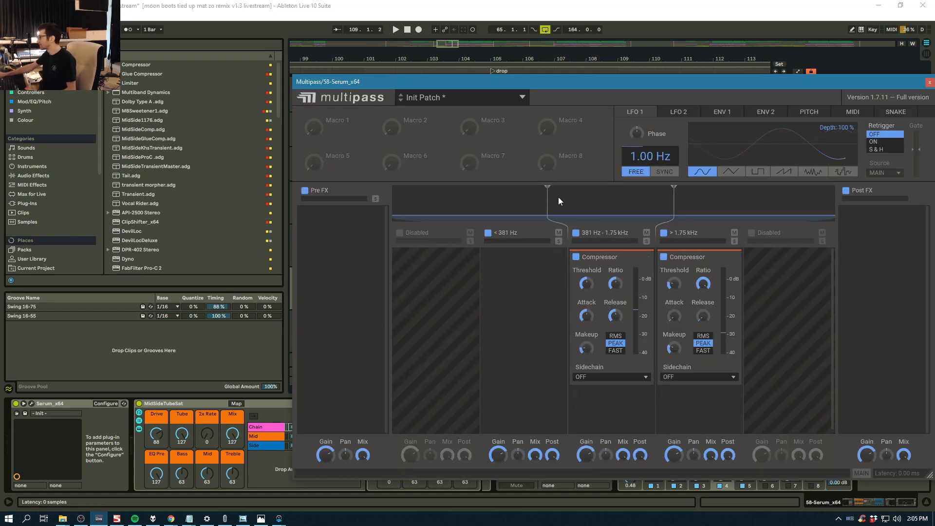
left_click(703, 408)
left_click(862, 382)
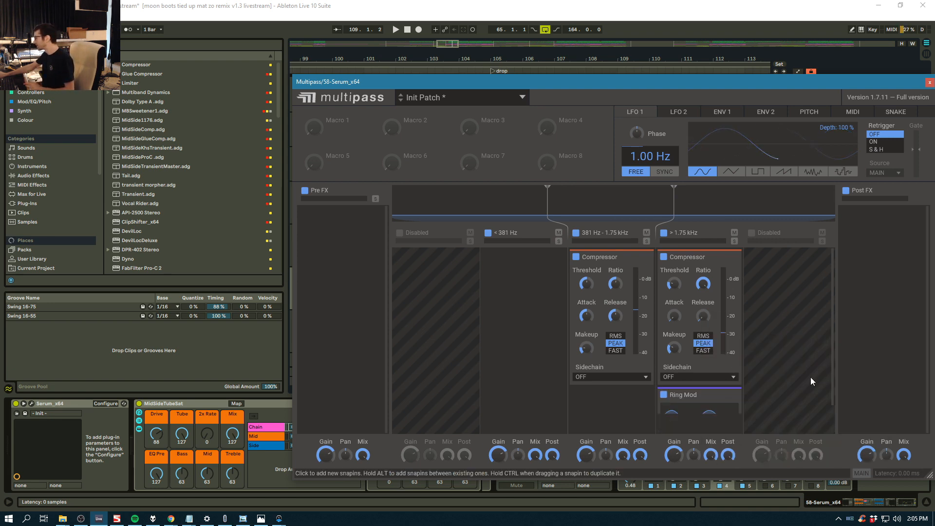
left_click_drag(712, 400, 697, 265)
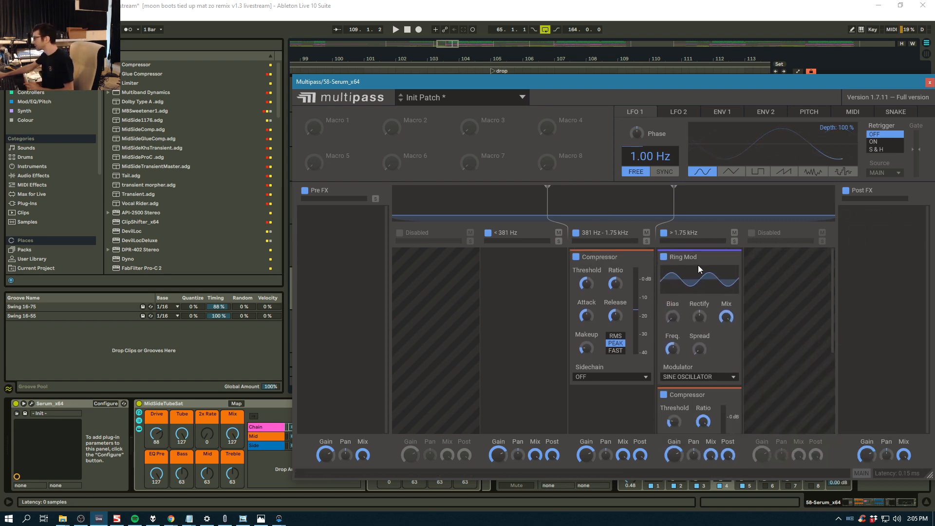
left_click(701, 375)
left_click(701, 350)
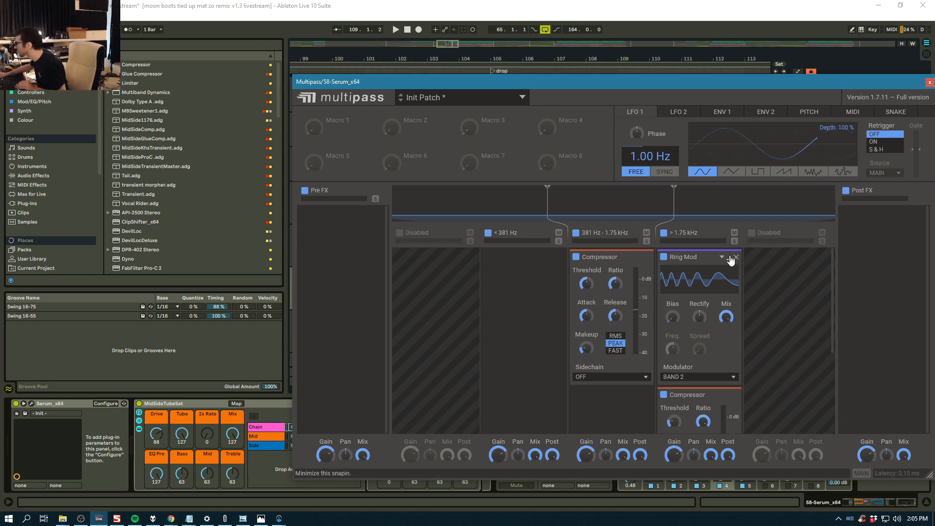
Audition the Ring Mod with its bias raised to 74%, and bypass it during playback for comparison
key("space")
left_click_drag(673, 317, 673, 280)
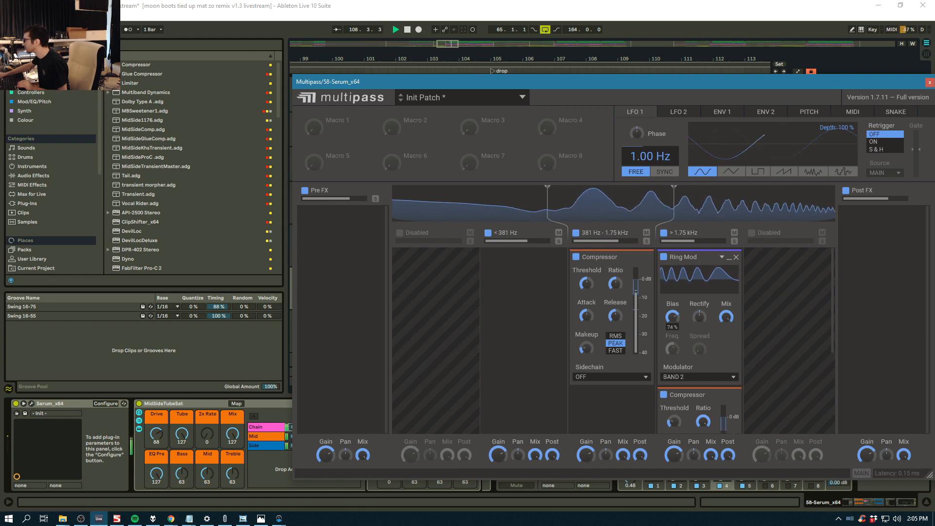
left_click(664, 257)
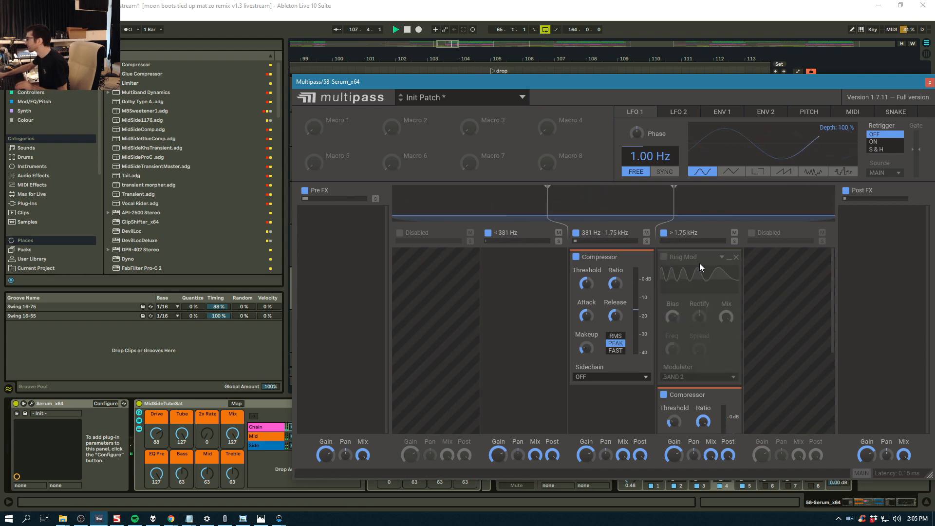
key("space")
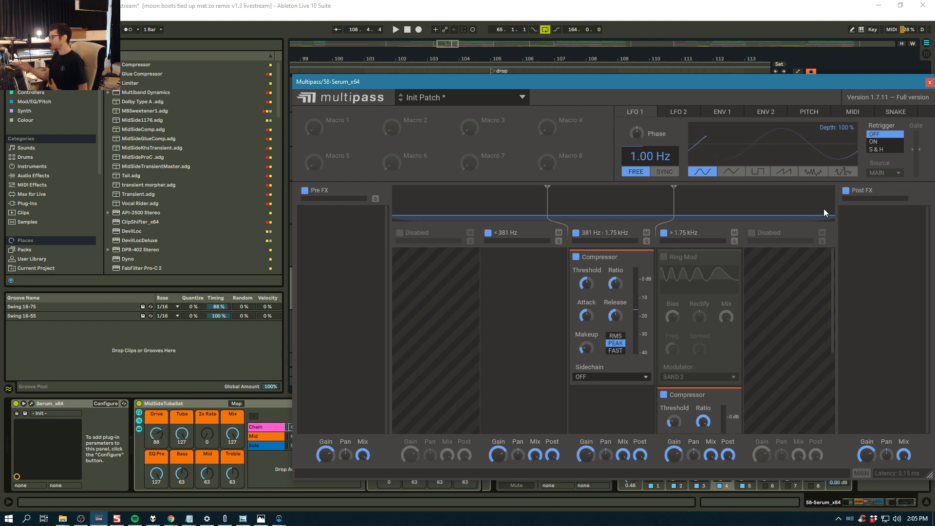
Remove the Ring Mod from Multipass's band above 1.75 kHz, leaving only the compressor there
left_click(189, 404)
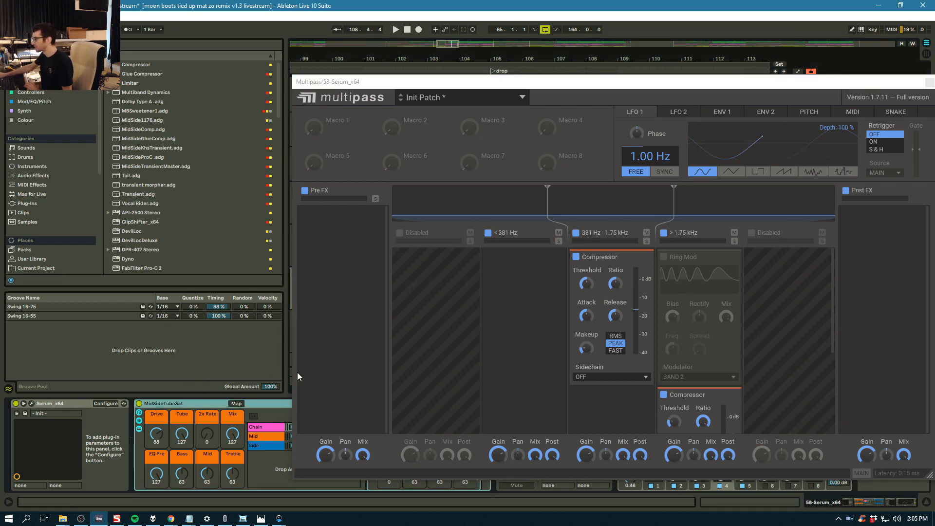
left_click(701, 276)
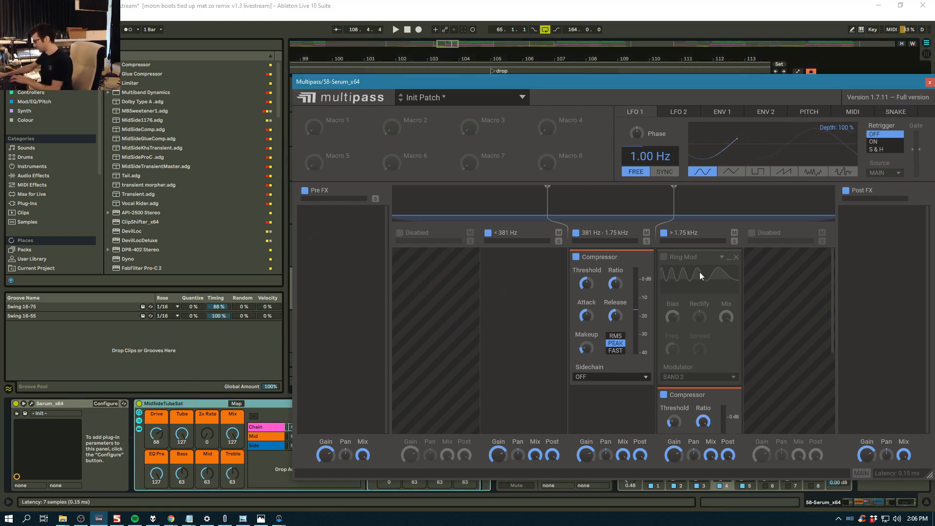
left_click(736, 257)
left_click(708, 13)
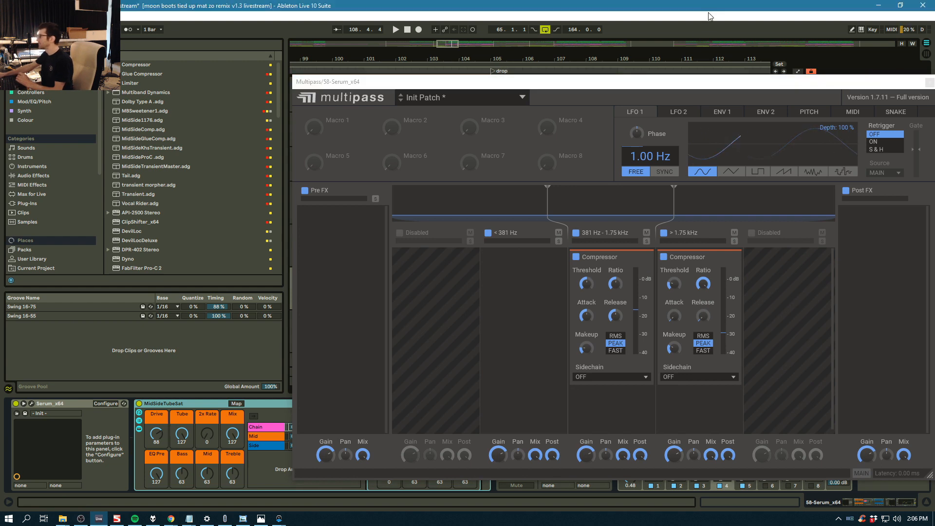
Hide the Multipass window and audition 59 Group soloed from bar 107
key("ctrl+alt+p")
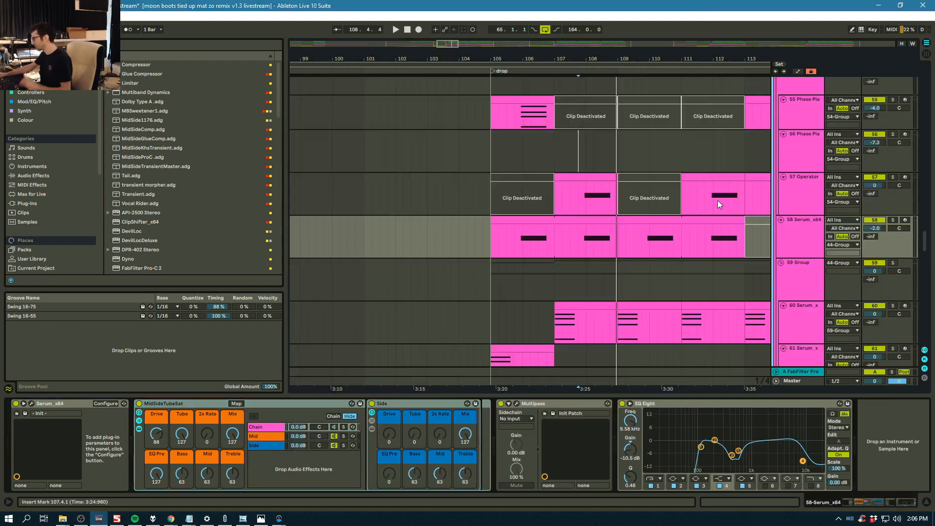
left_click(558, 290)
key("space")
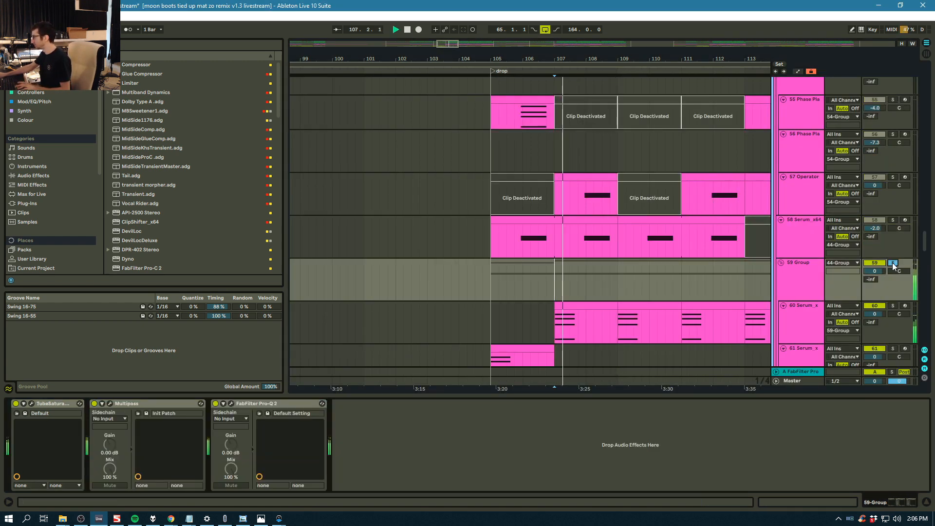
left_click_drag(712, 59, 589, 56)
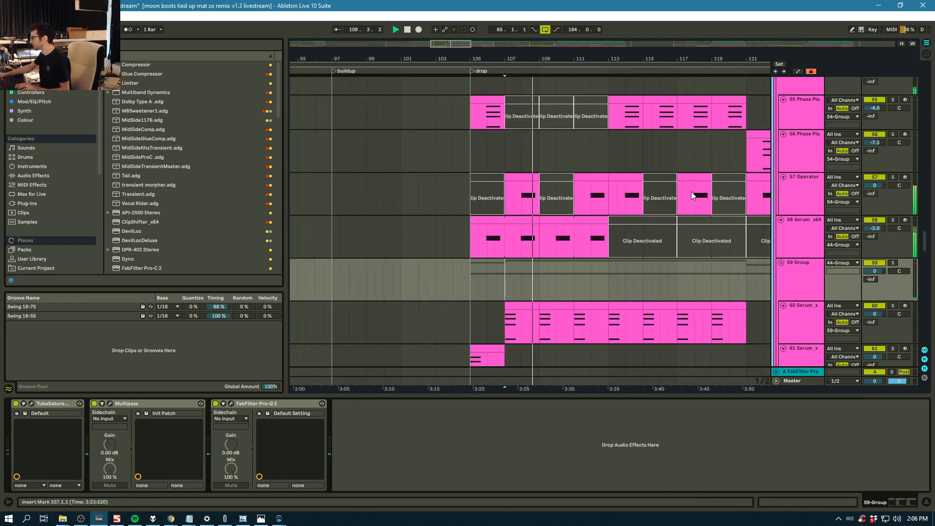
Audition track 52 Serum soloed at the start of the drop, from bar 105.3
scroll(768, 273, "up", 3)
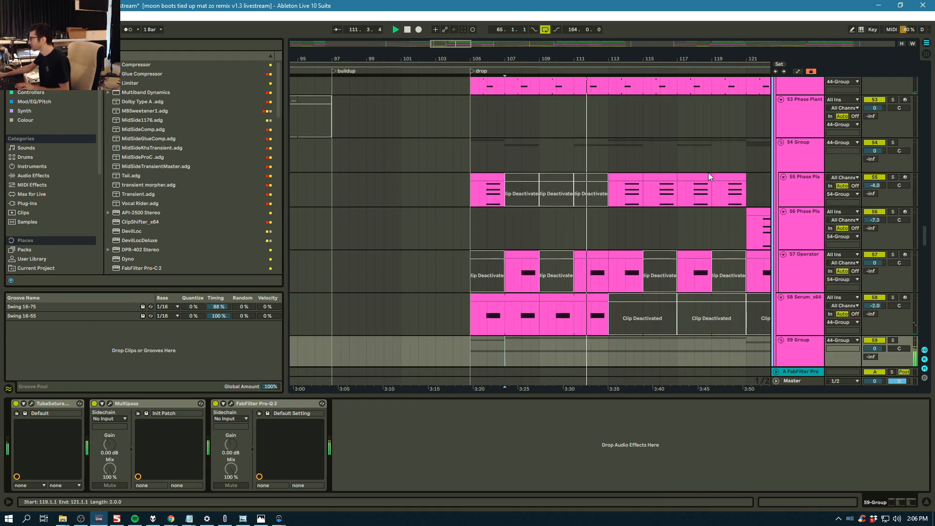
scroll(702, 175, "down", 6)
scroll(691, 177, "down", 7)
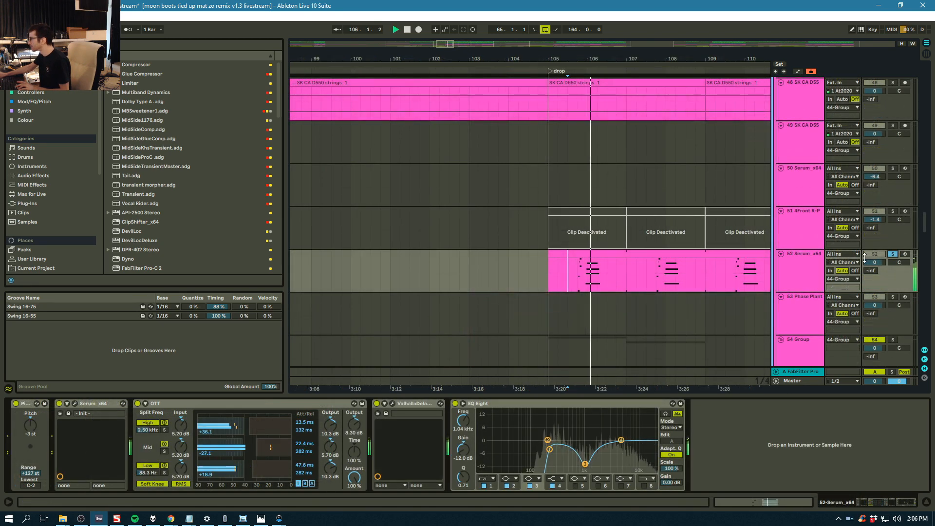
key("space")
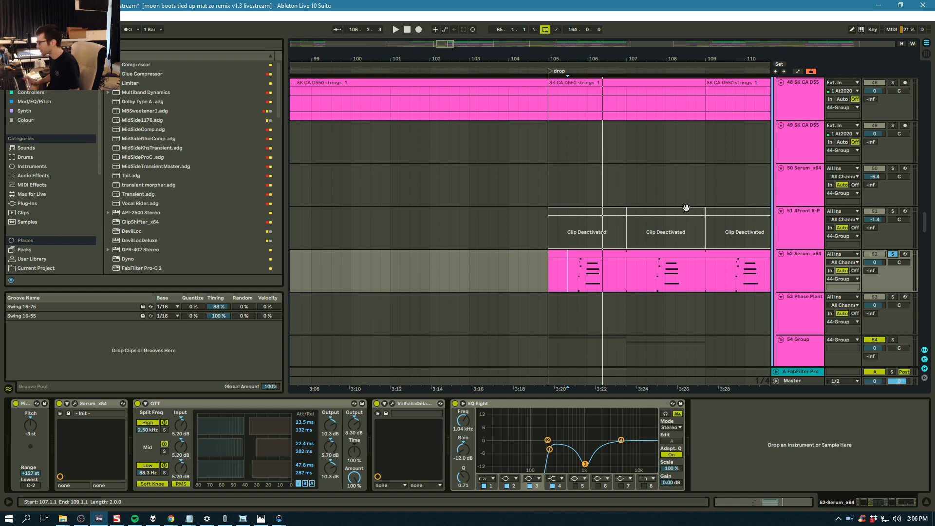
Unsolo track 52 Serum and play all the chord layers together from bar 105
scroll(867, 189, "up", 3)
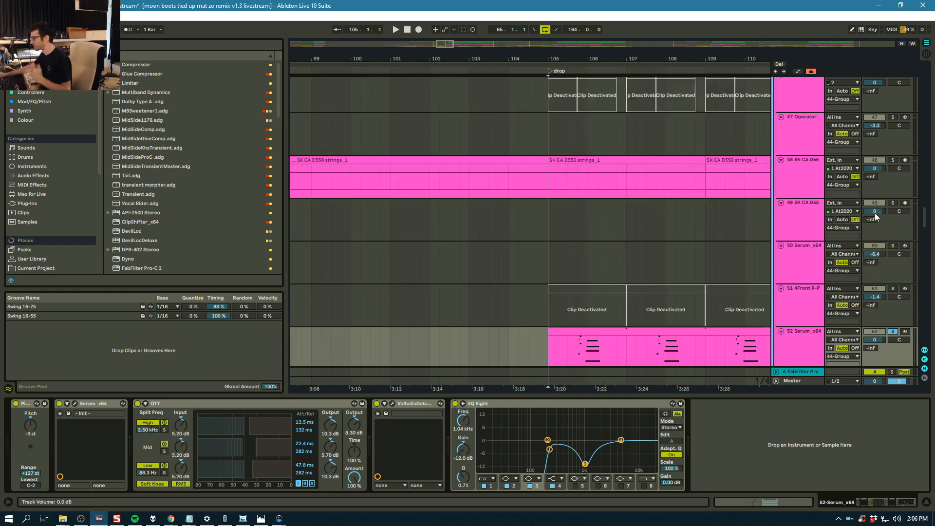
scroll(876, 214, "down", 3)
left_click(893, 267)
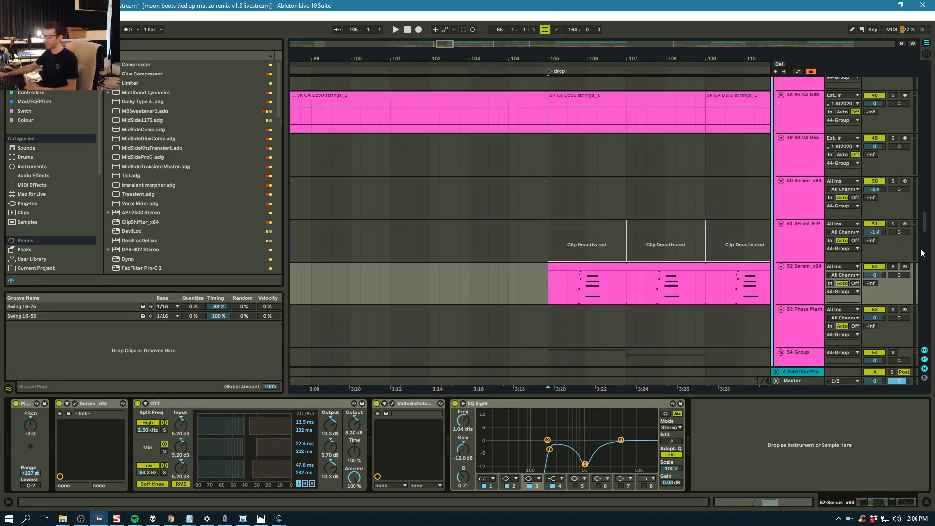
left_click(571, 303)
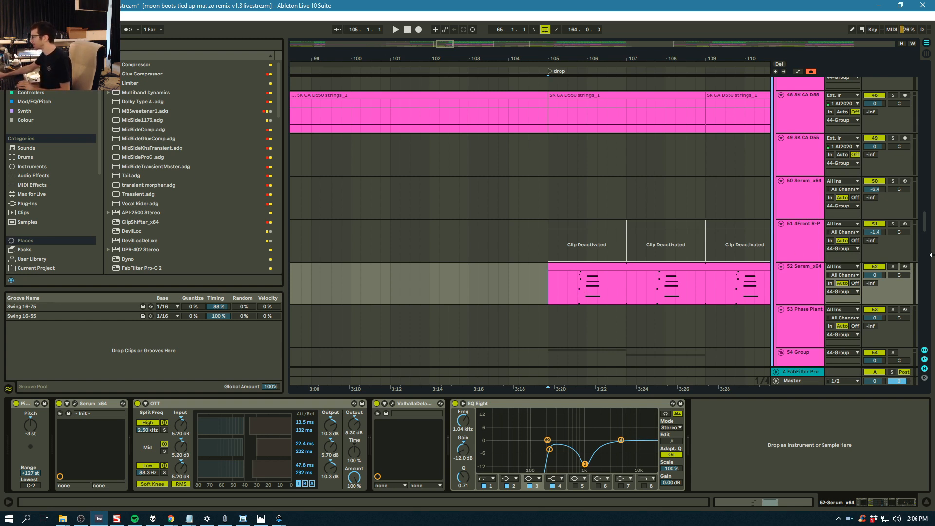
key("space")
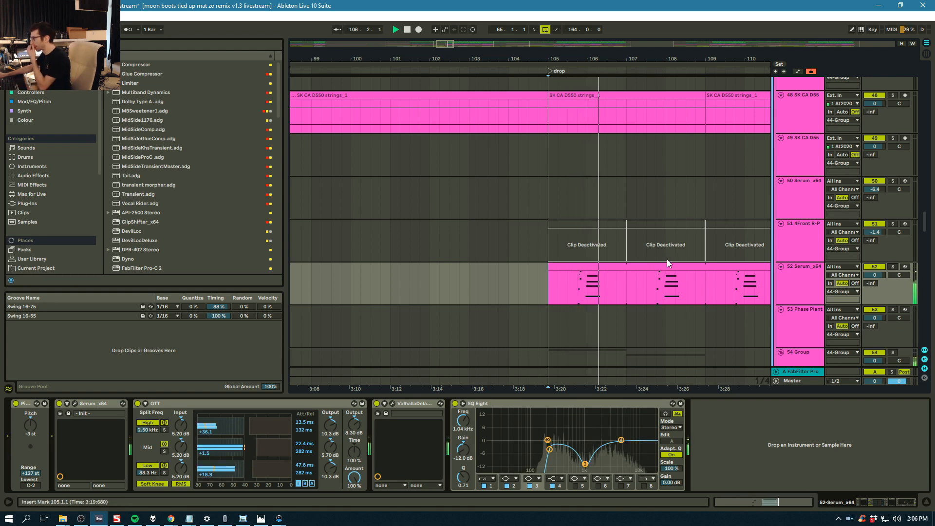
scroll(700, 248, "down", 3)
scroll(699, 249, "down", 3)
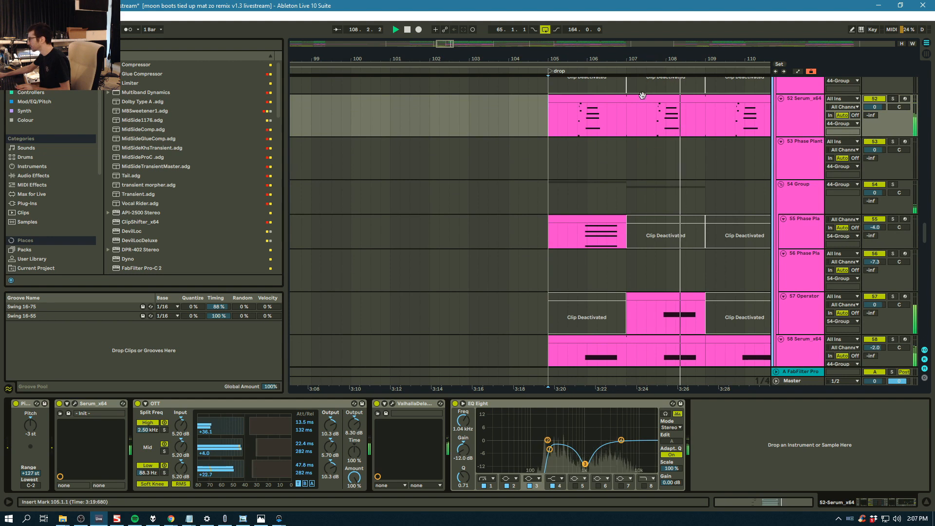
key("space")
Audition track 55 Phase Plant soloed in the first bars of the drop, and extend the solo to the whole 54 Group
left_click_drag(633, 59, 574, 41)
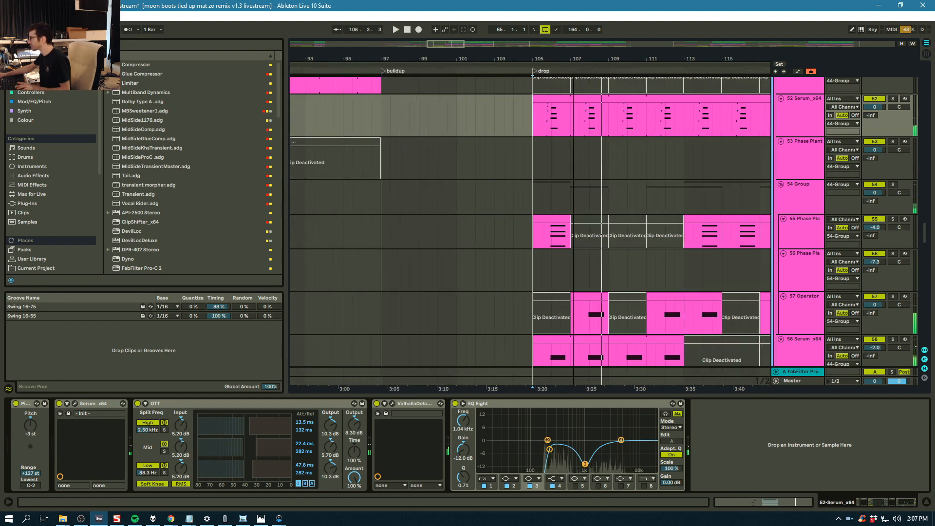
left_click(544, 239)
left_click(894, 221)
key("space")
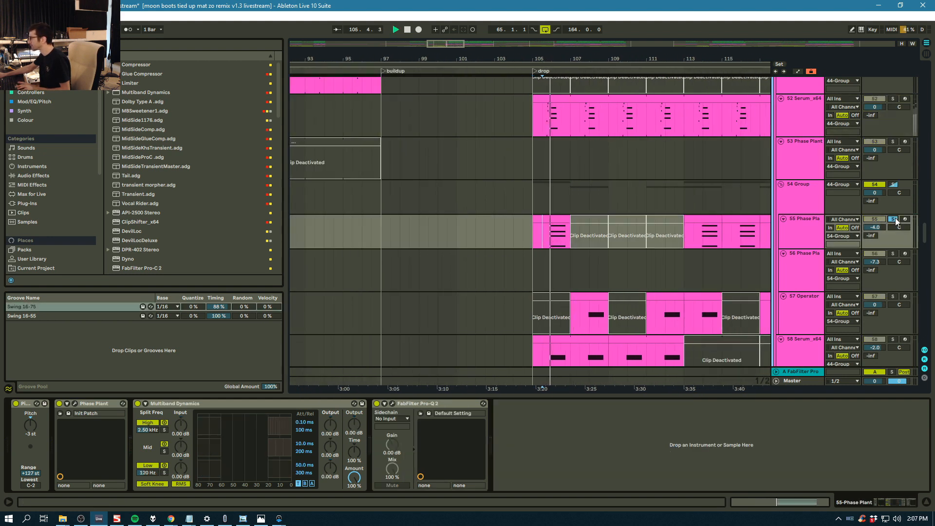
left_click(893, 185)
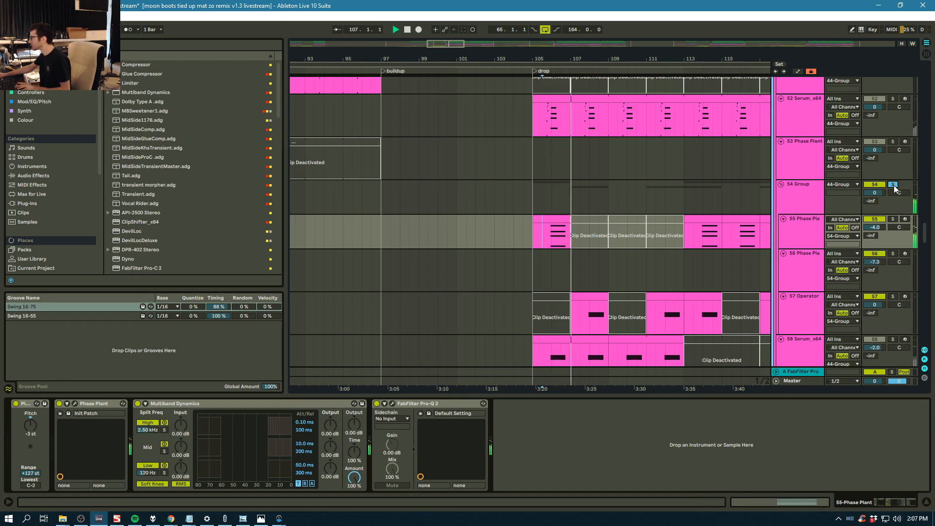
key("space")
Play the soloed 54 Group from bar 113.3 to hear its chord together with the Operator sub
left_click(696, 196)
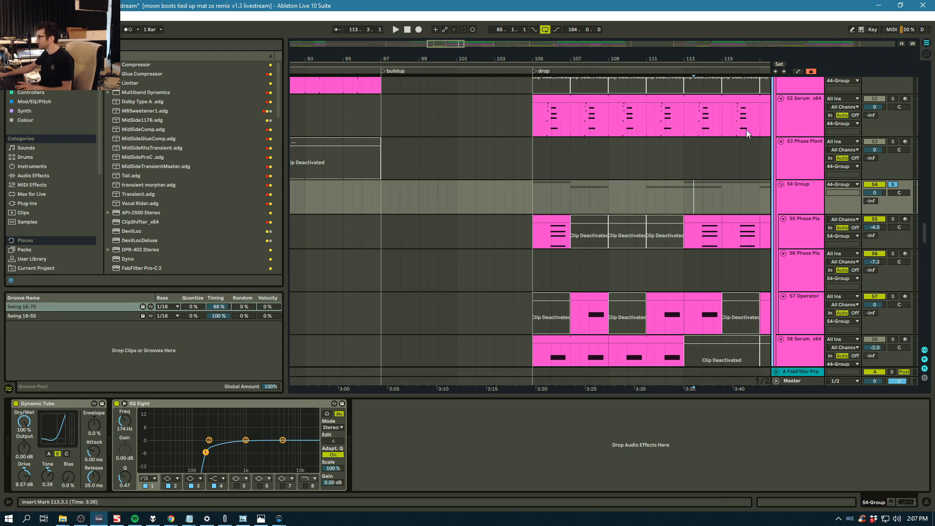
left_click_drag(737, 60, 653, 318)
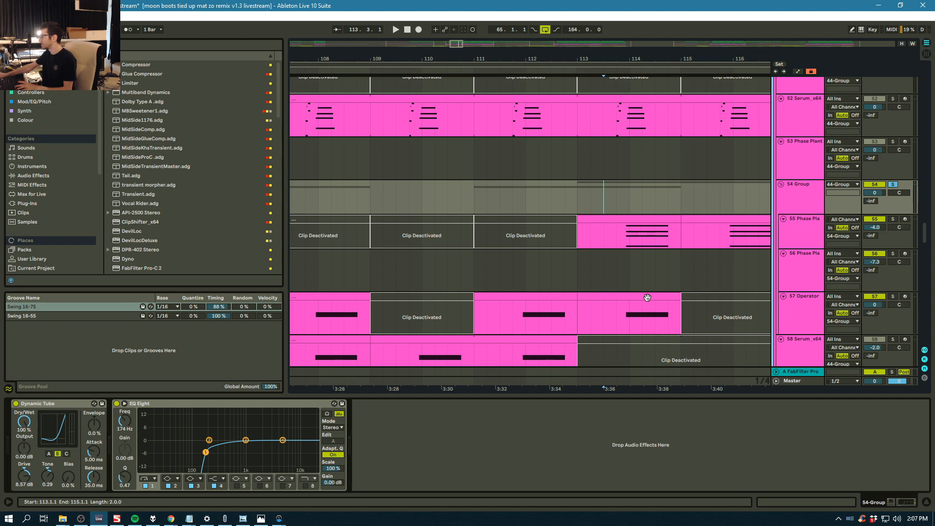
key("space")
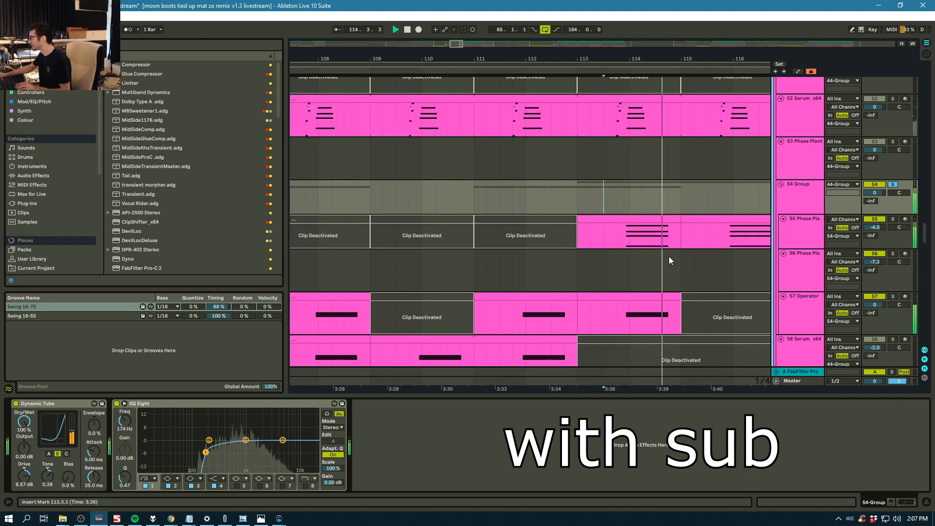
key("space")
Play the soloed 54 Group from bar 115.4, where the Operator sub clip is deactivated, for comparison
left_click(720, 200)
key("space")
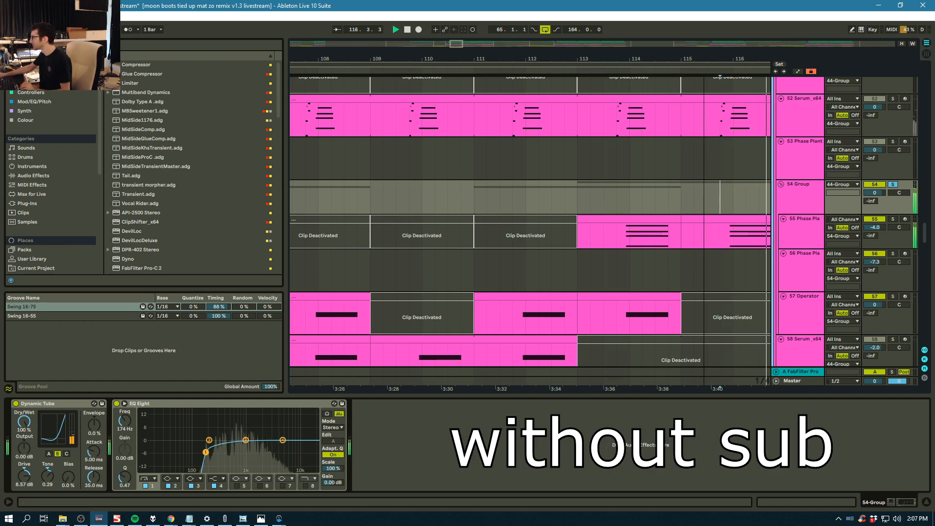
key("minus")
key("space")
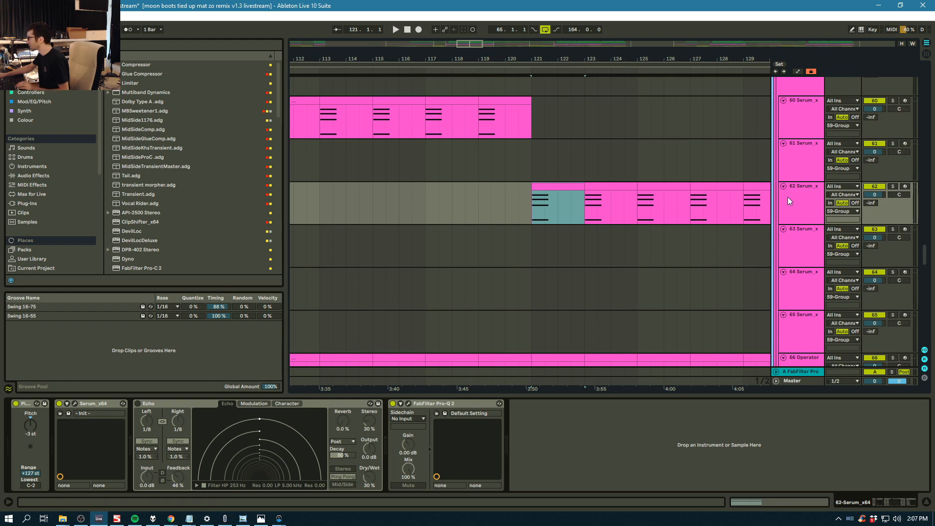
Open Serum on track 62 and review its oscillator and FX pages
left_click(790, 199)
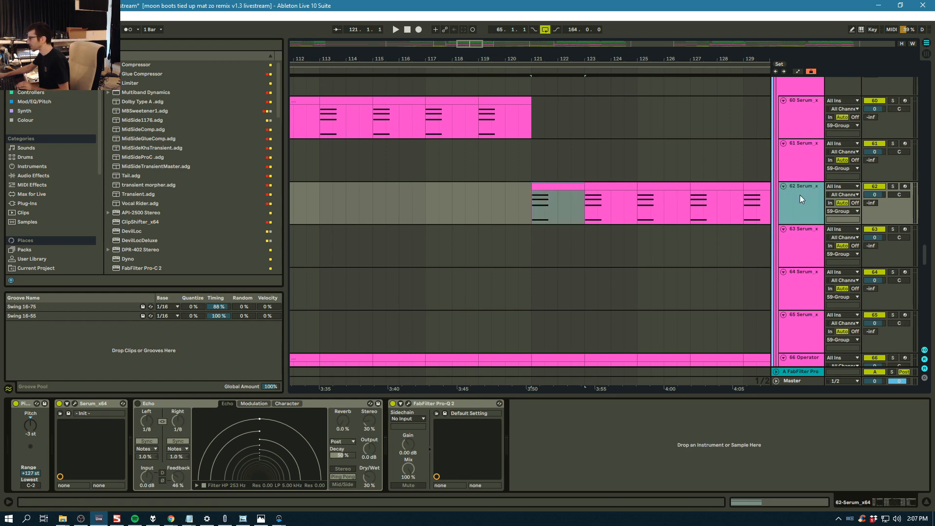
left_click(76, 404)
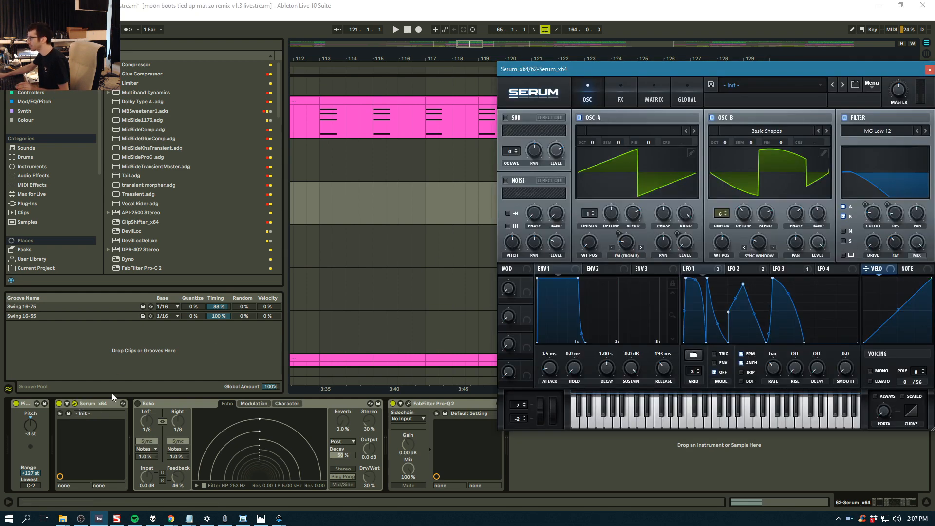
left_click_drag(748, 71, 607, 87)
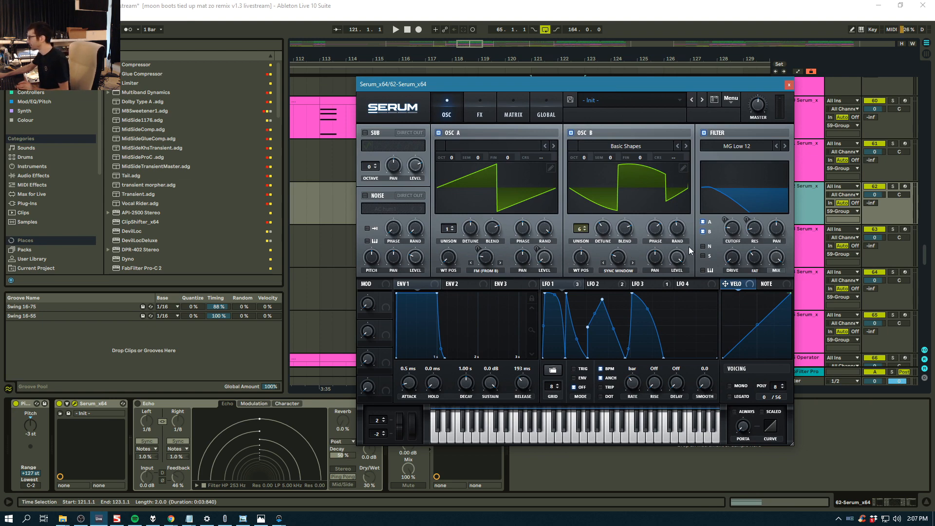
left_click(479, 112)
left_click(442, 103)
left_click(487, 105)
left_click(453, 110)
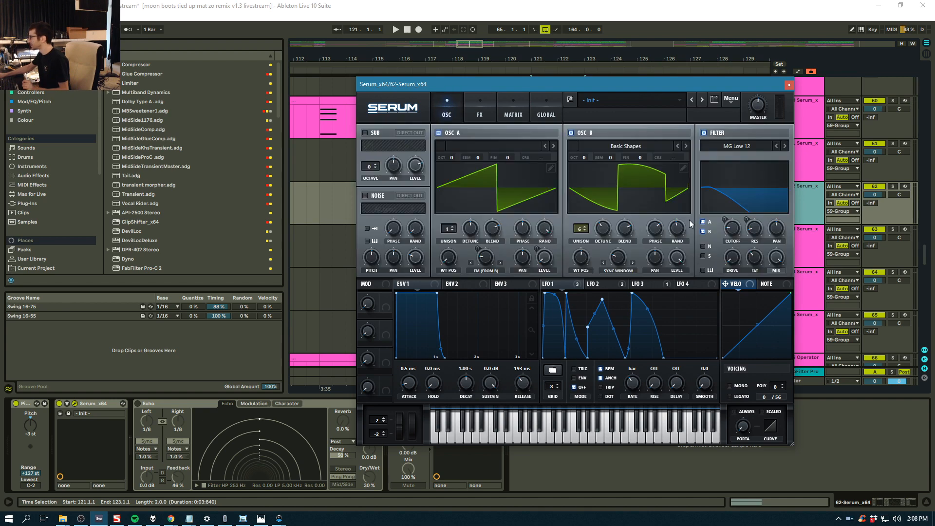
Show LFO 1's modulation of oscillator A's FM amount, and view Serum's Distortion and Filter effects
left_click_drag(682, 85, 649, 128)
left_click_drag(518, 327, 465, 312)
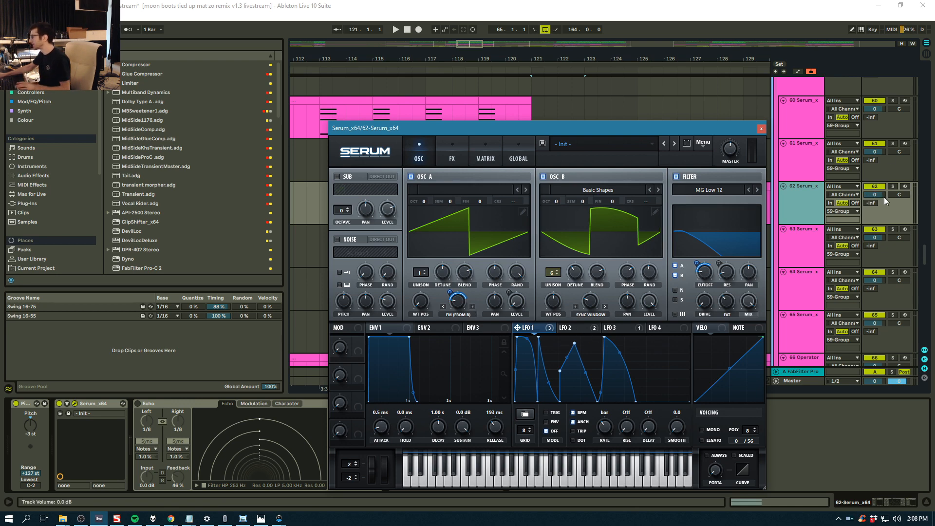
left_click(452, 155)
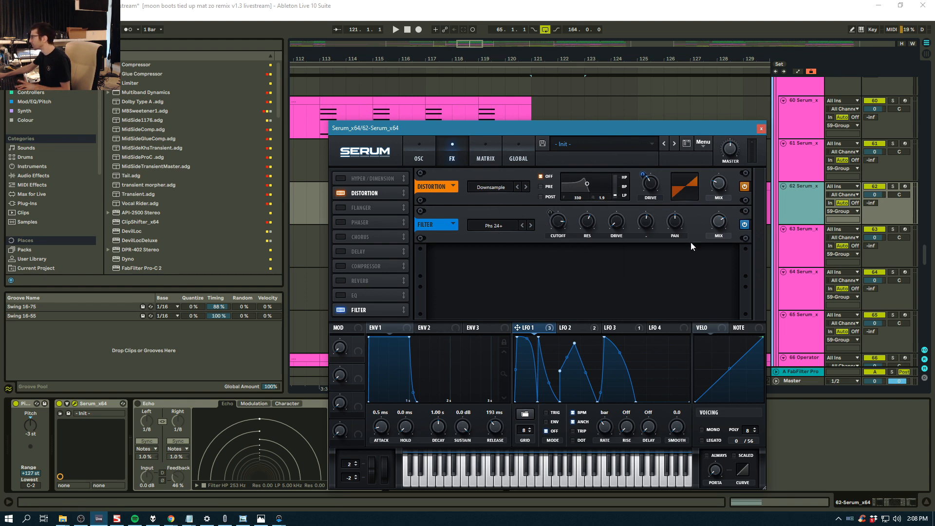
Audition track 62 Serum soloed from bar 121 without the sub, and close its Serum window
key("space")
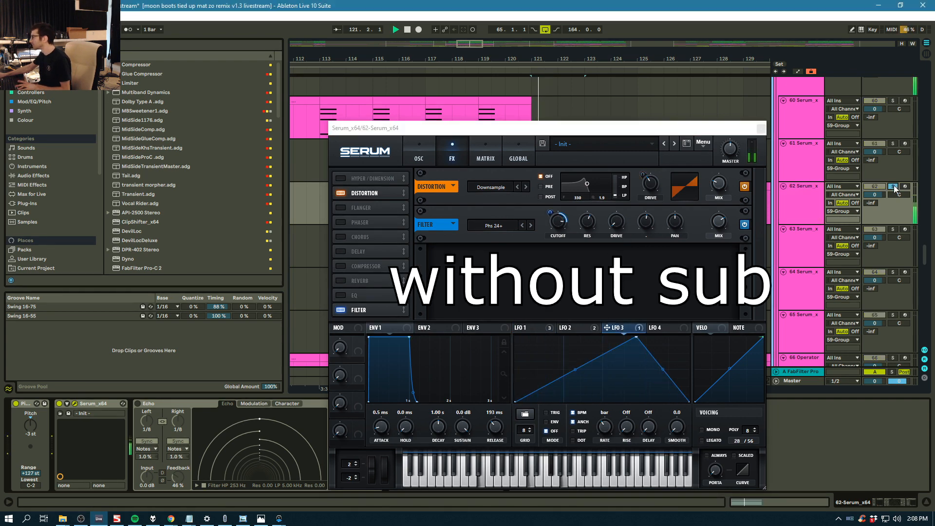
key("space")
key("space")
left_click(420, 148)
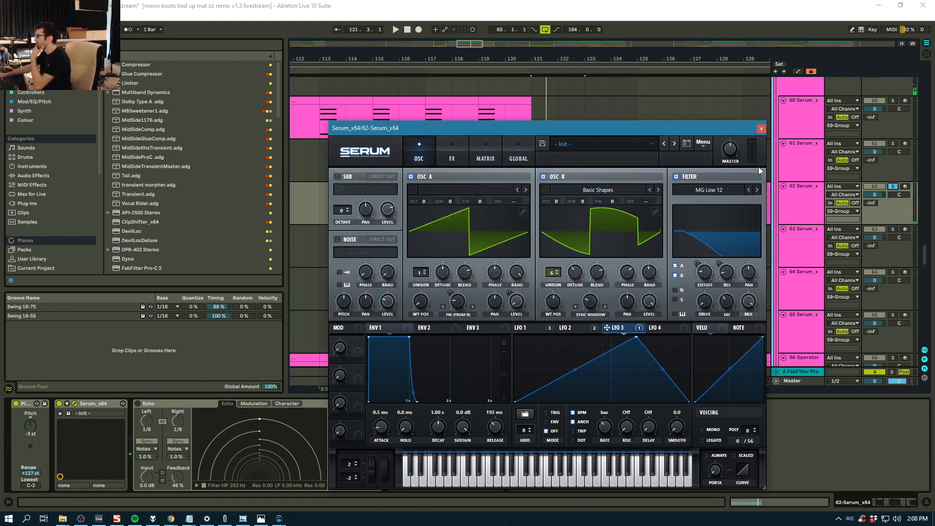
left_click(762, 128)
Solo 59 Group and play it from bar 121 to hear the Serum chord with the sub
scroll(760, 177, "down", 2)
scroll(761, 180, "up", 5)
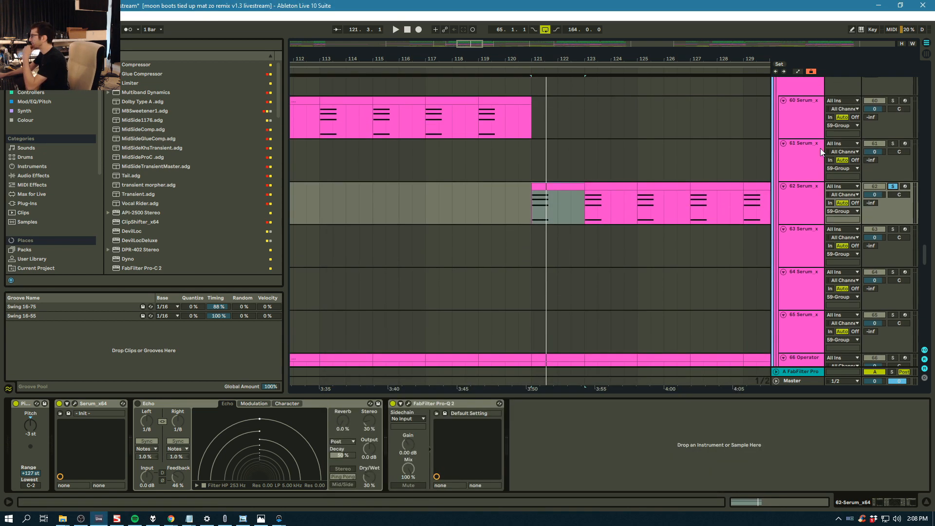
left_click(894, 123)
key("space")
key("space")
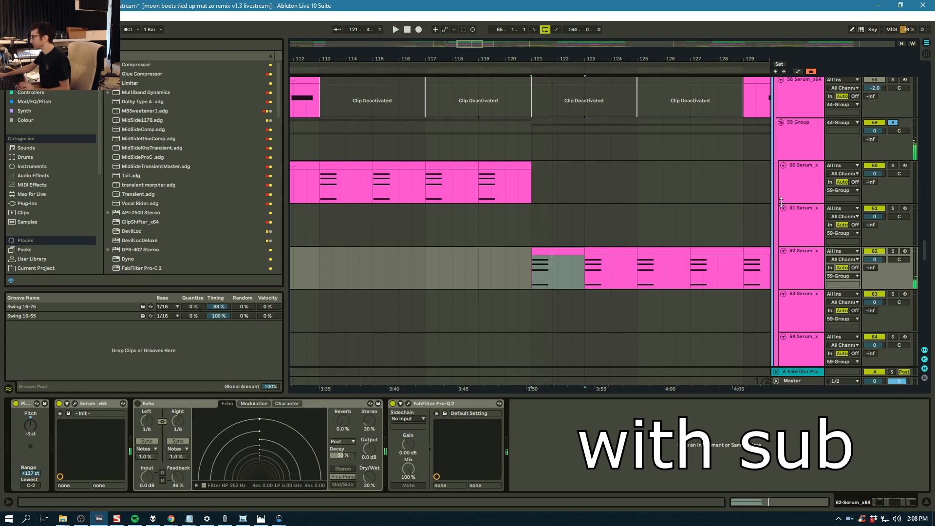
Solo only track 62 Serum and replay bar 121 without the sub
scroll(776, 205, "down", 4)
left_click(895, 147)
key("space")
key("space")
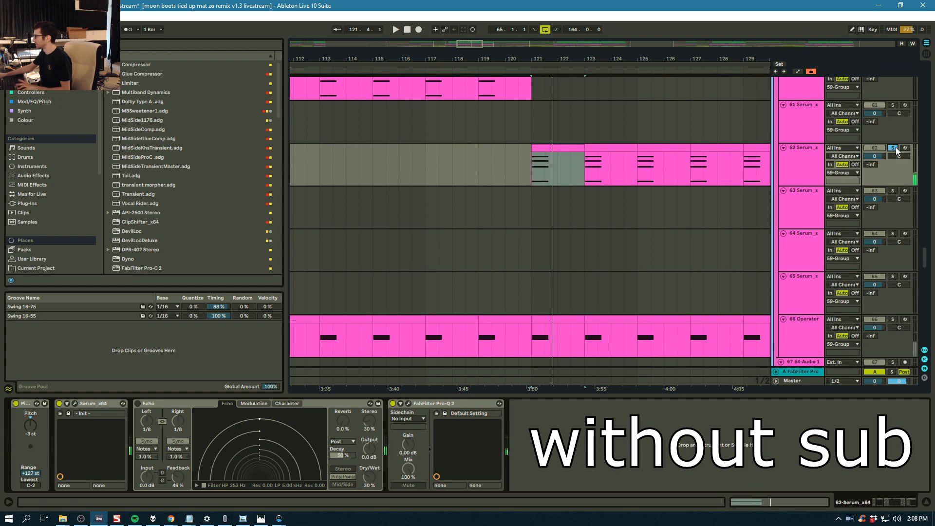
Switch the solo from track 62 Serum back to 59 Group and replay bar 121 with the sub
left_click(895, 148)
scroll(886, 133, "up", 6)
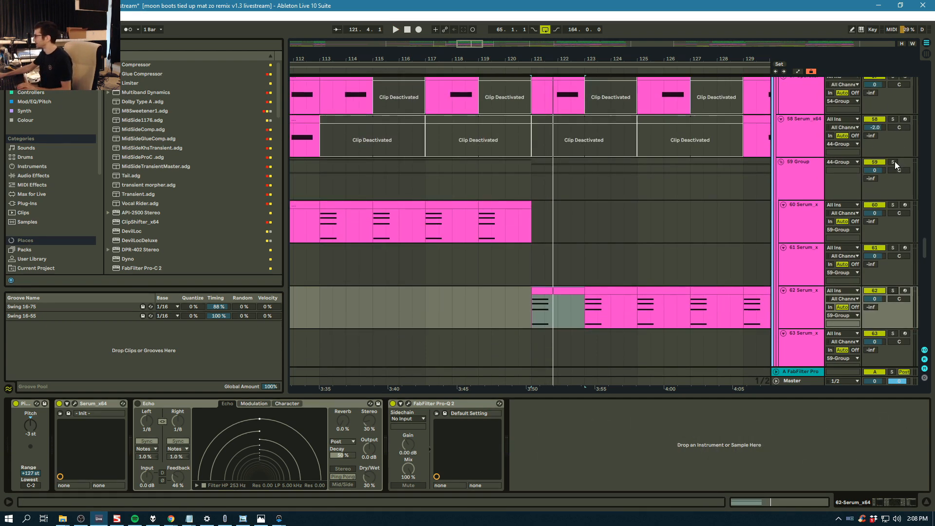
key("space")
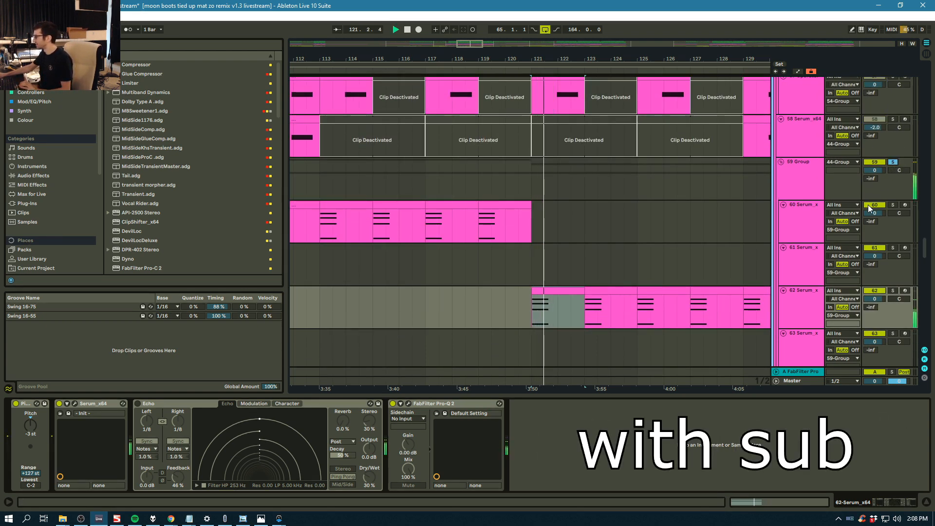
scroll(868, 204, "down", 6)
key("space")
scroll(863, 200, "up", 3)
left_click(799, 117)
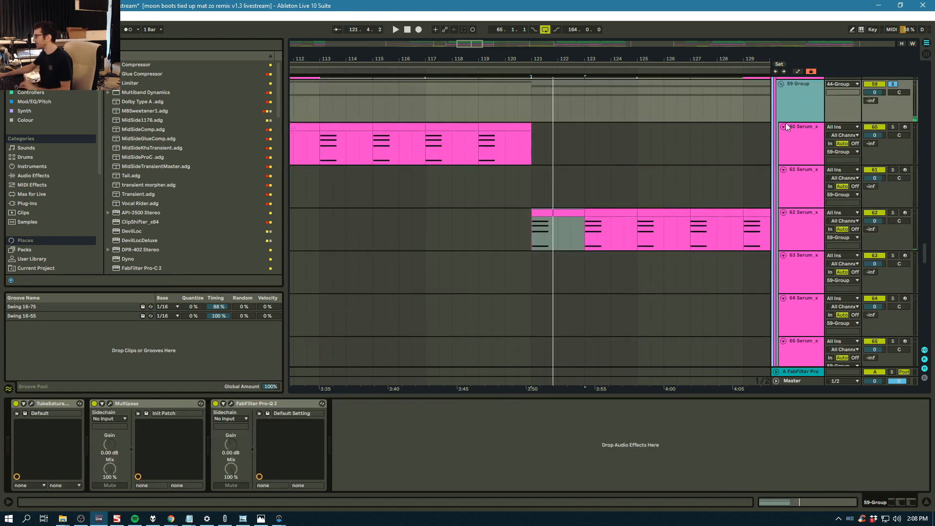
left_click(537, 218)
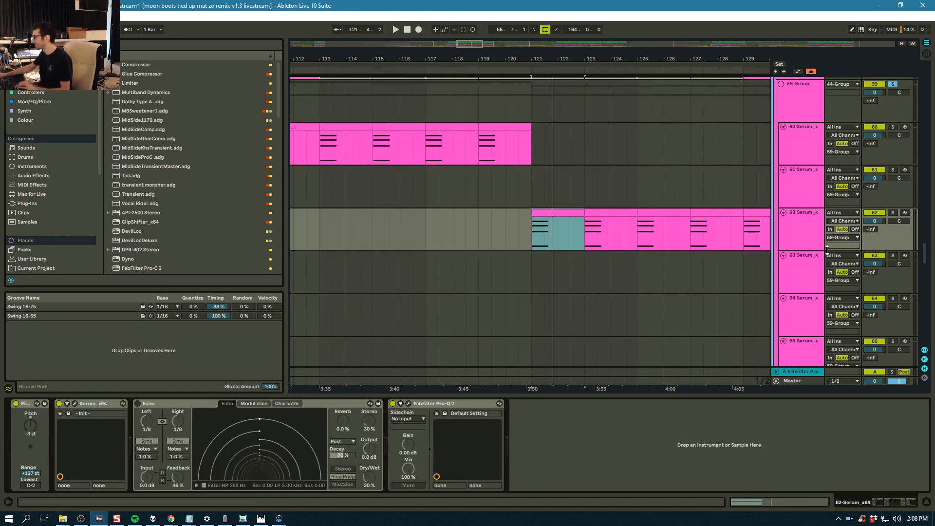
scroll(750, 225, "down", 20)
left_click_drag(512, 58, 515, 24)
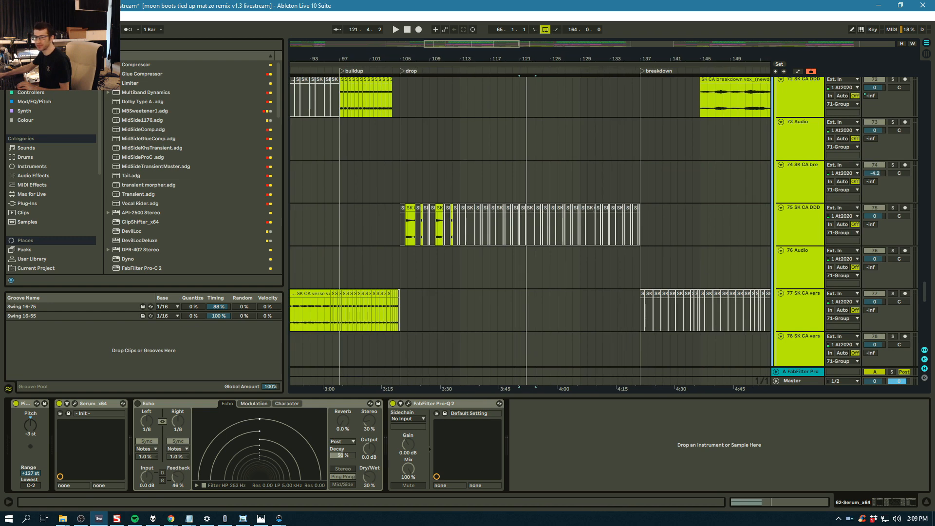
Play the project from bar 89 and show the device chain of verse vocal track 77
key("space")
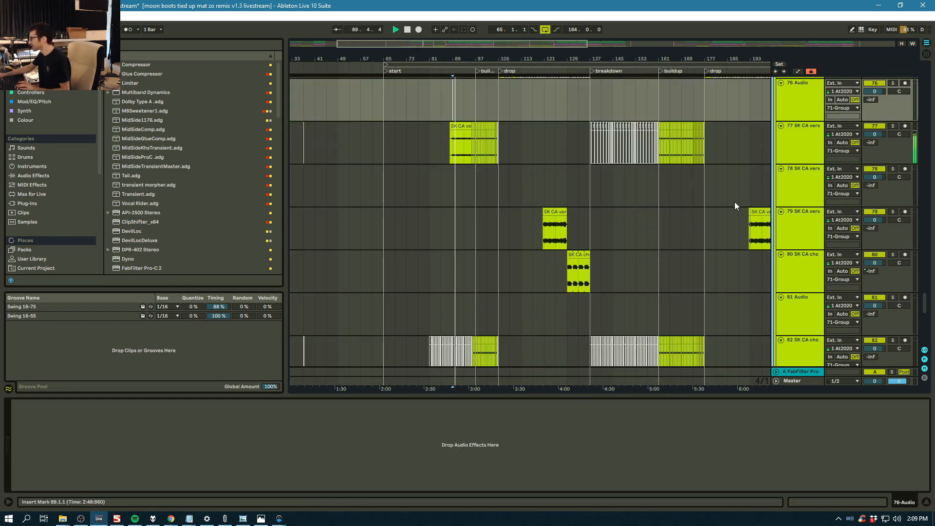
left_click(814, 139)
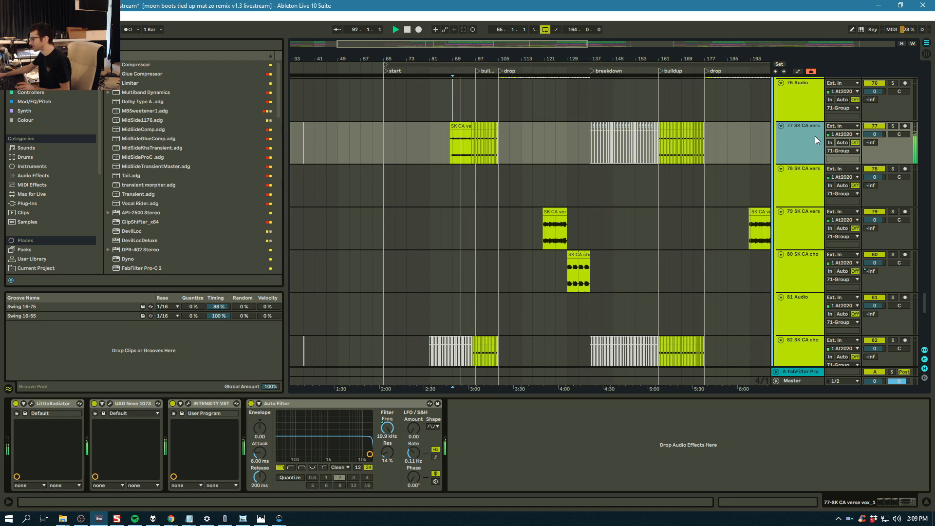
key("space")
left_click(117, 407)
key("ctrl+a")
key("space")
key("space")
Inspect the UAD Neve 1073 and LittleRadiator plug-in windows on track 77, closing each after viewing
left_click(109, 404)
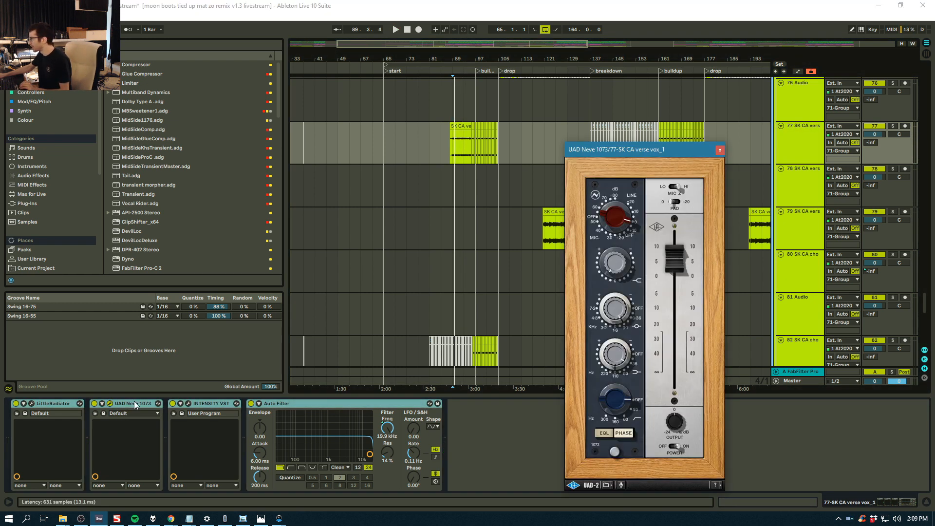
left_click(720, 150)
left_click(32, 403)
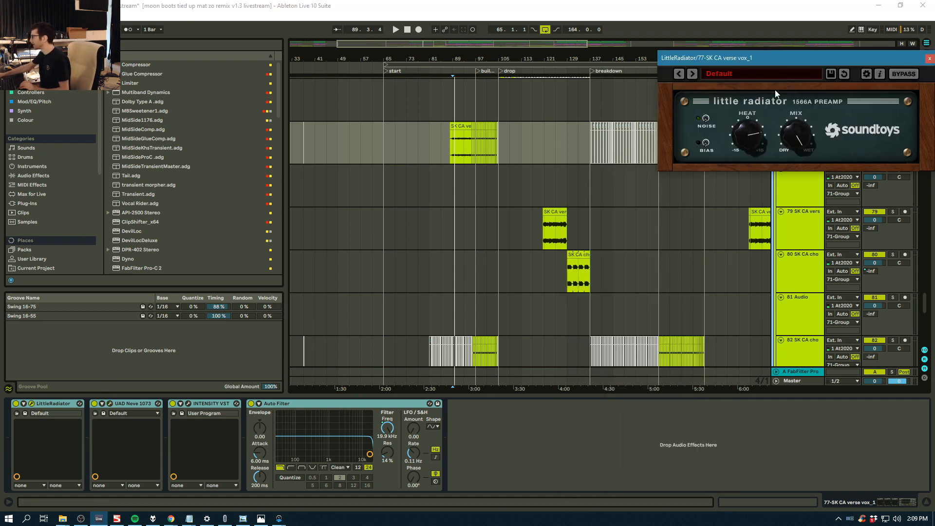
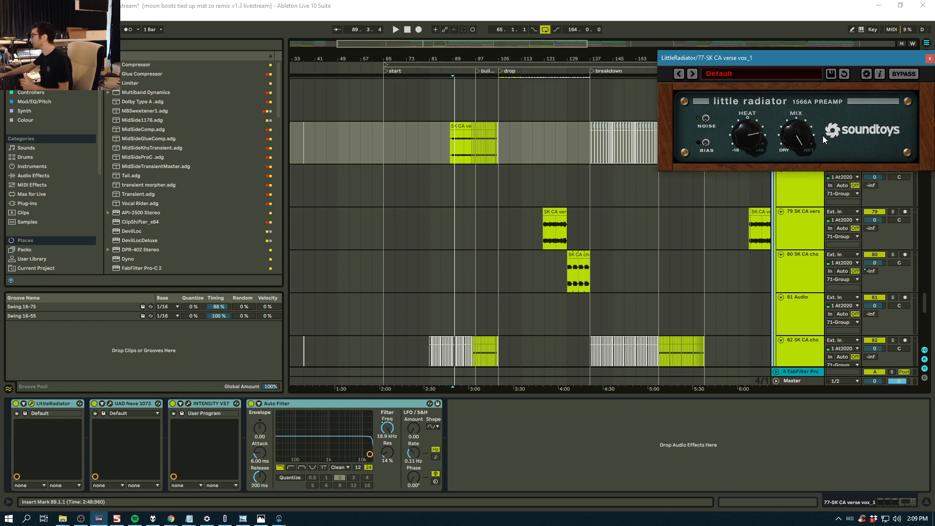
left_click(929, 58)
Place the insert marker at bar 89 on track 77 and inspect its UAD Neve 1073 and INTENSITY VST settings
left_click(454, 148)
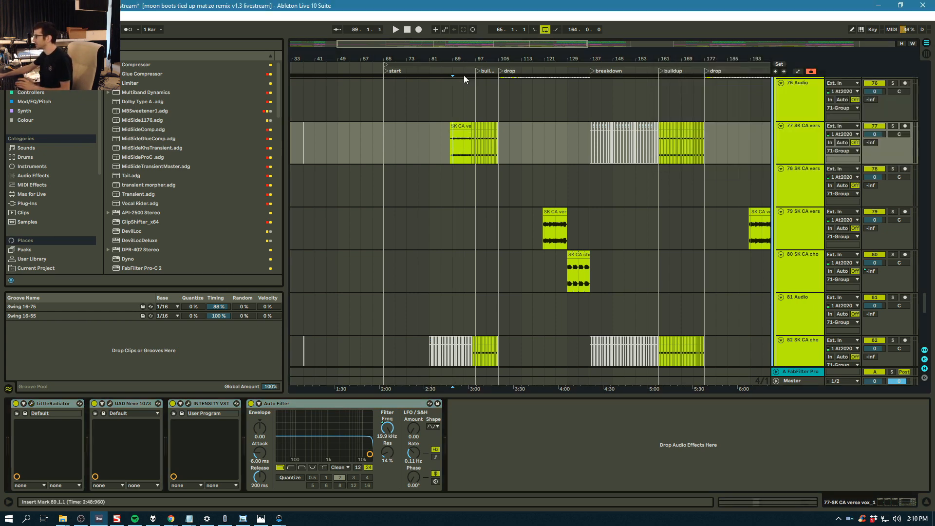
left_click_drag(459, 57, 458, 71)
left_click(111, 405)
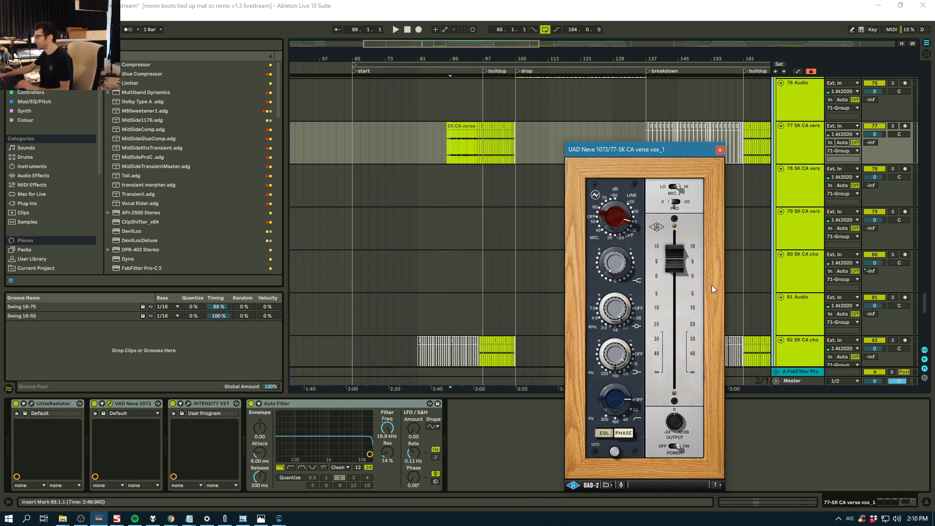
left_click(188, 408)
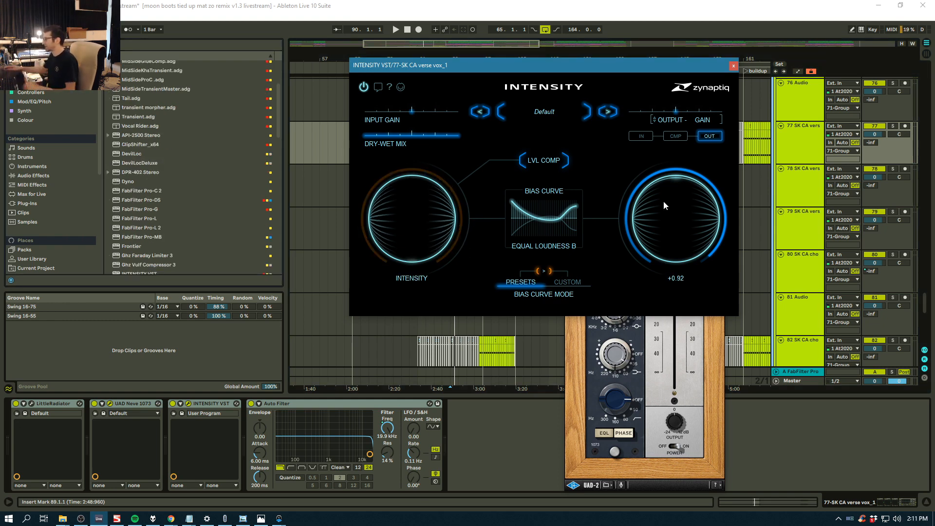
left_click(735, 66)
Play track 77 soloed from bar 89 and compare it with INTENSITY VST bypassed and re-enabled
key("space")
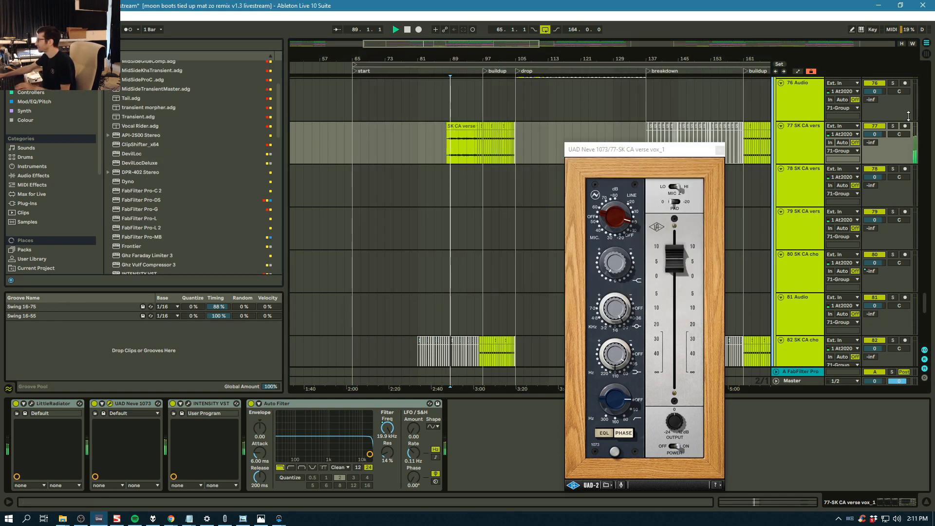
left_click(893, 126)
left_click(173, 404)
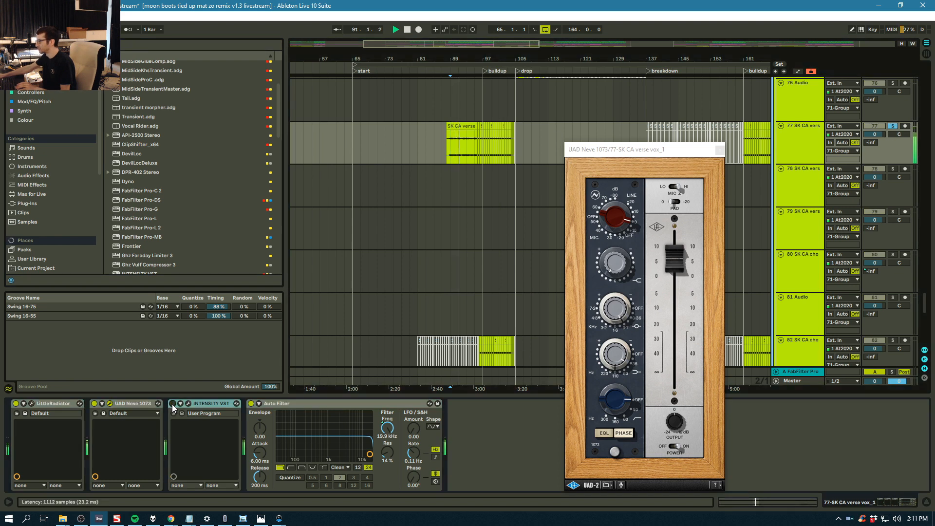
left_click(173, 403)
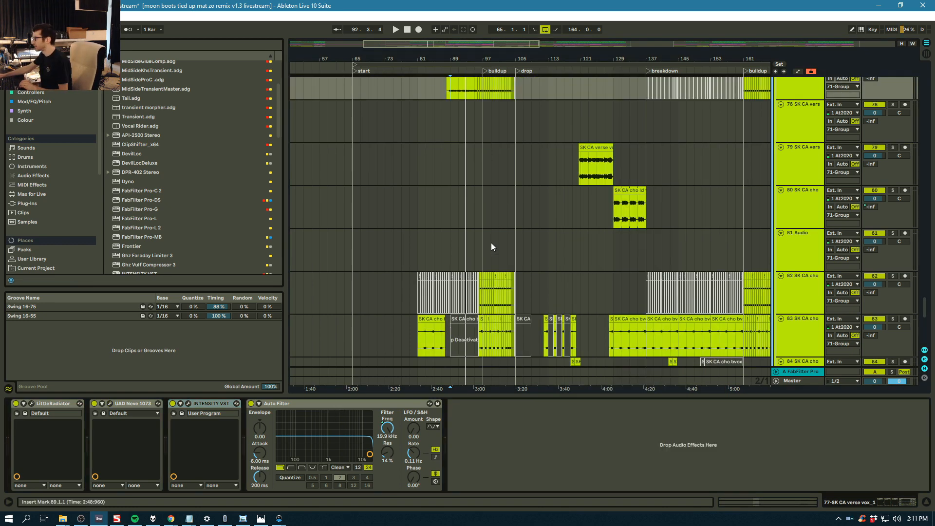
Play from bar 99 in the buildup with chorus lead vocal track 82 soloed and show its device chain
left_click(491, 247)
key("space")
left_click(892, 277)
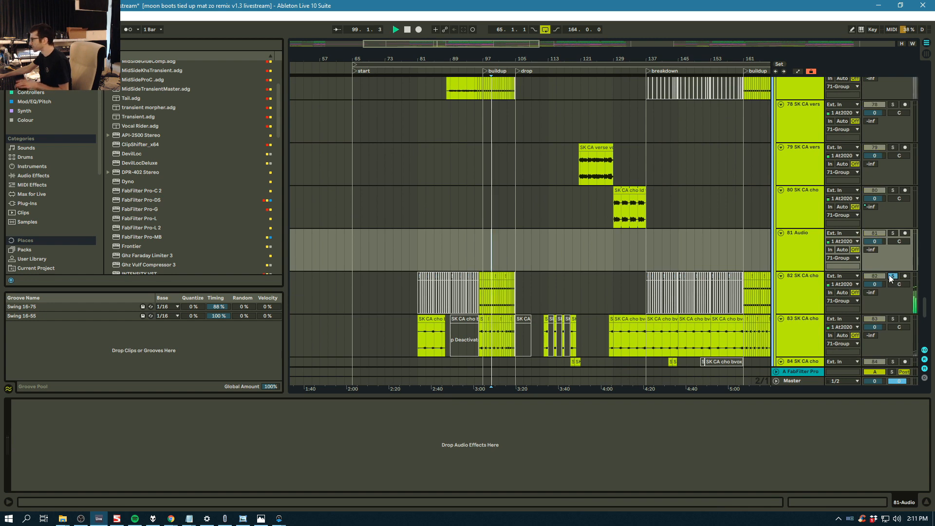
left_click(794, 283)
scroll(800, 284, "down", 3)
scroll(800, 282, "down", 2)
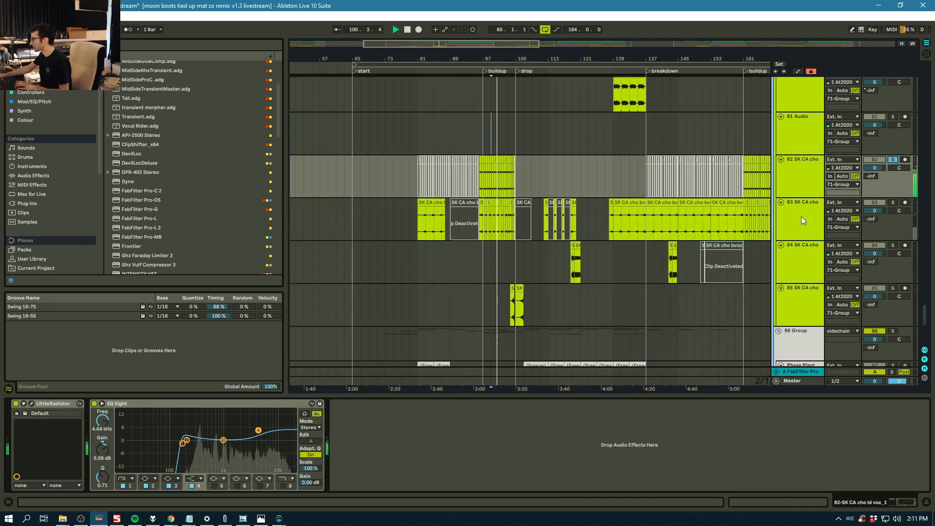
Solo chorus backing vocal track 83 and inspect its buildup clips and LittleRadiator settings
left_click(802, 222)
left_click(893, 203)
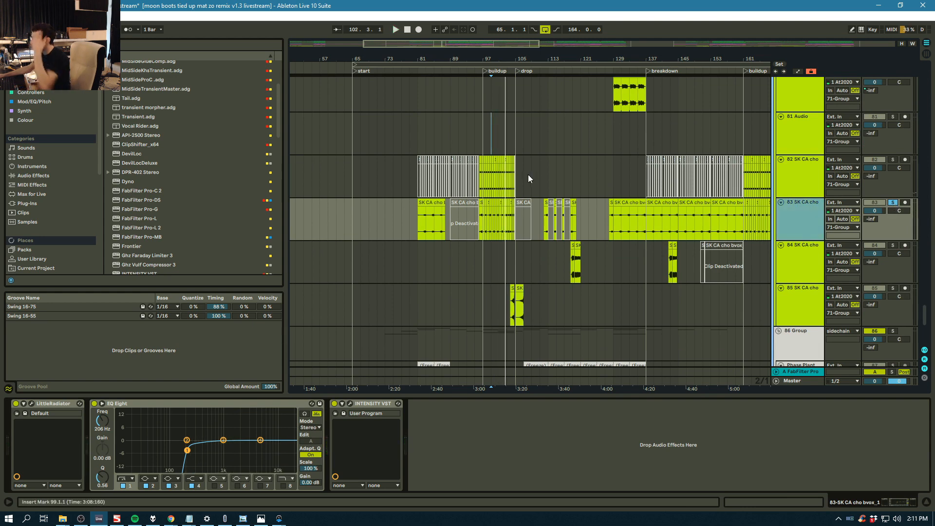
scroll(512, 146, "down", 1)
left_click_drag(496, 58, 496, 186)
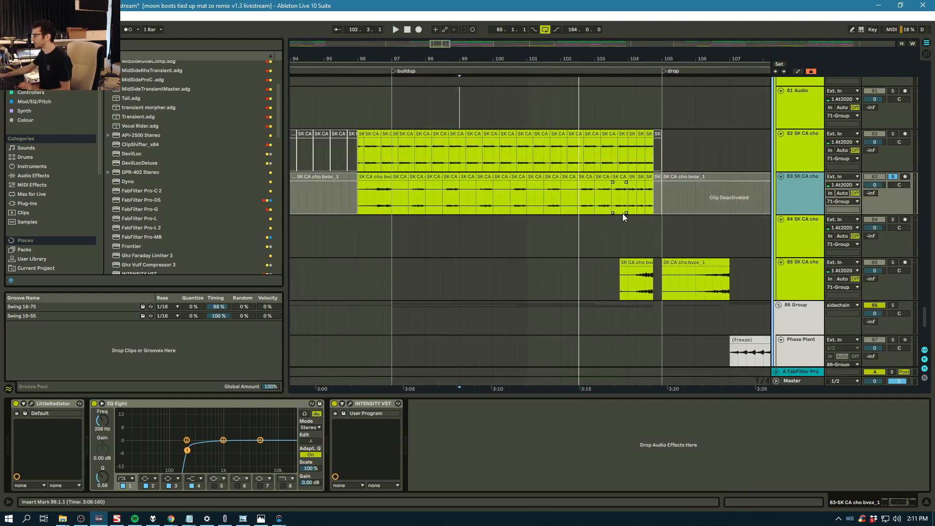
key("ctrl+alt+p")
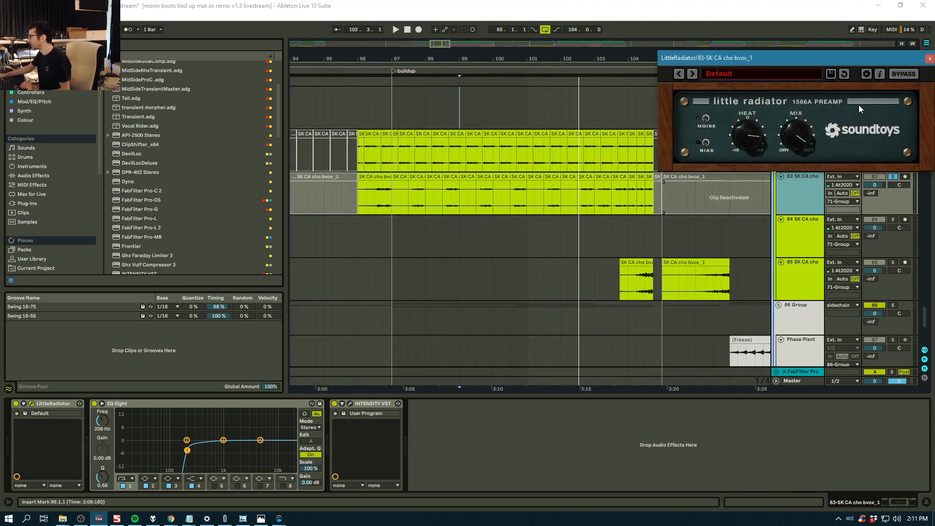
left_click(929, 57)
Audition track 83's soloed backing vocal chops in the drop from bar 112.3
scroll(657, 149, "down", 3)
scroll(657, 149, "down", 2)
scroll(673, 148, "up", 4)
left_click(671, 172)
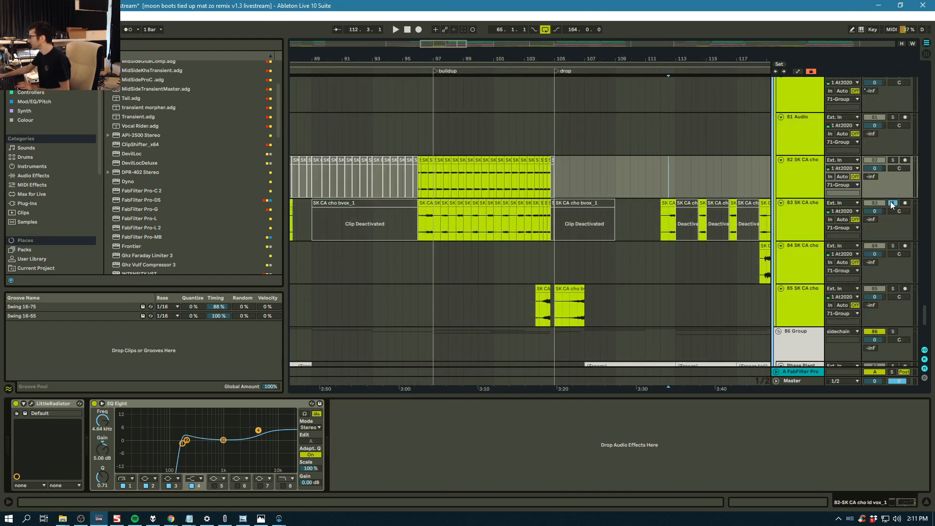
left_click_drag(671, 58, 518, 10)
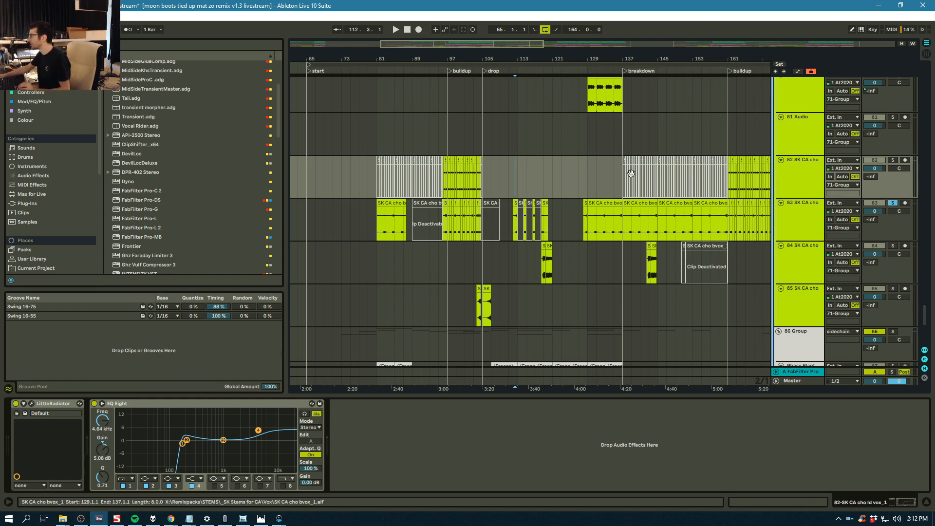
scroll(627, 179, "up", 4)
key("space")
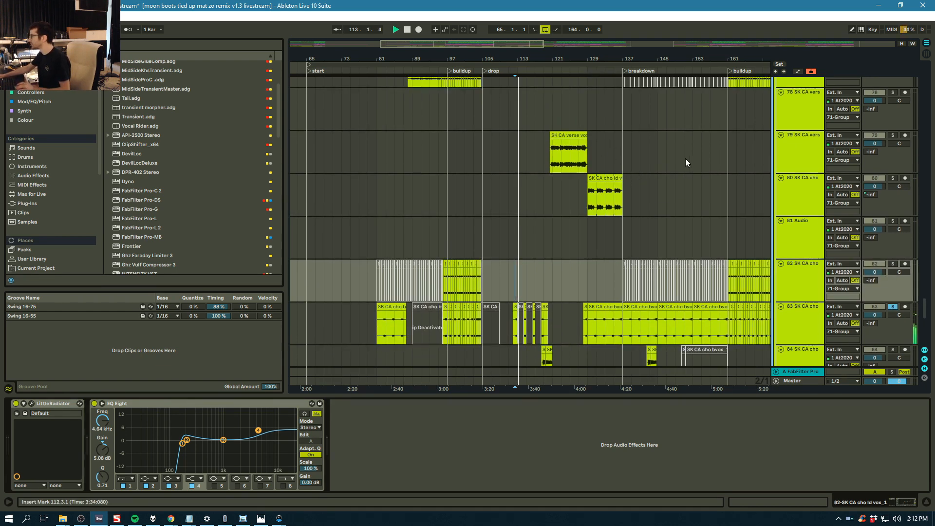
scroll(686, 159, "up", 3)
key("space")
Solo verse vocal track 79 and play it from bar 121 in the drop
left_click(554, 204)
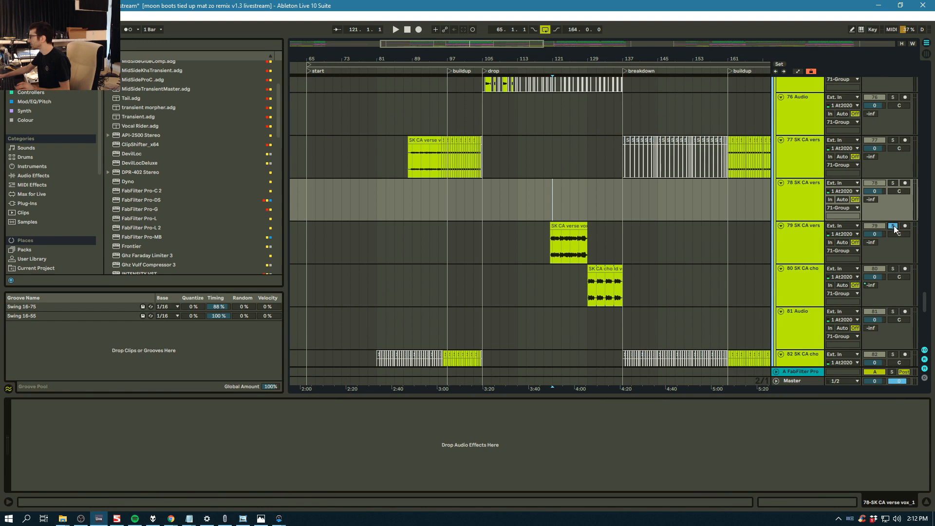
left_click_drag(572, 55, 581, 272)
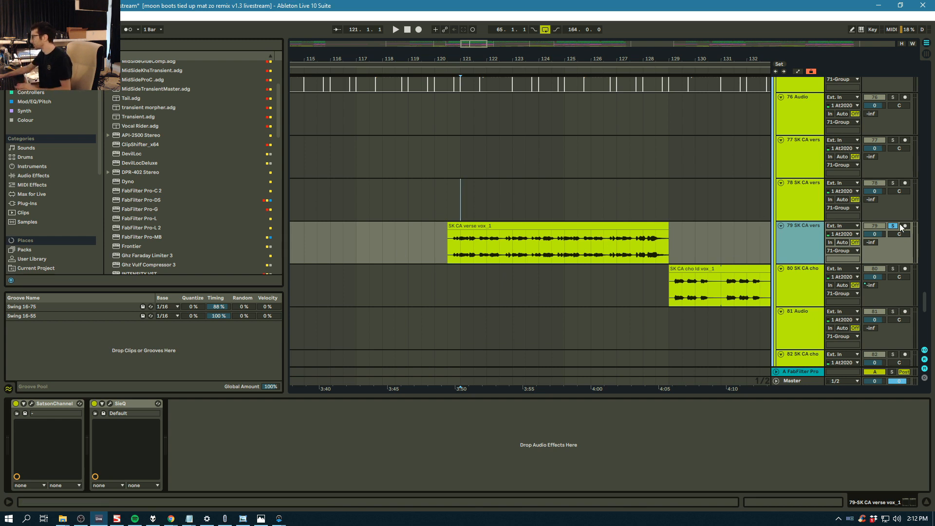
key("space")
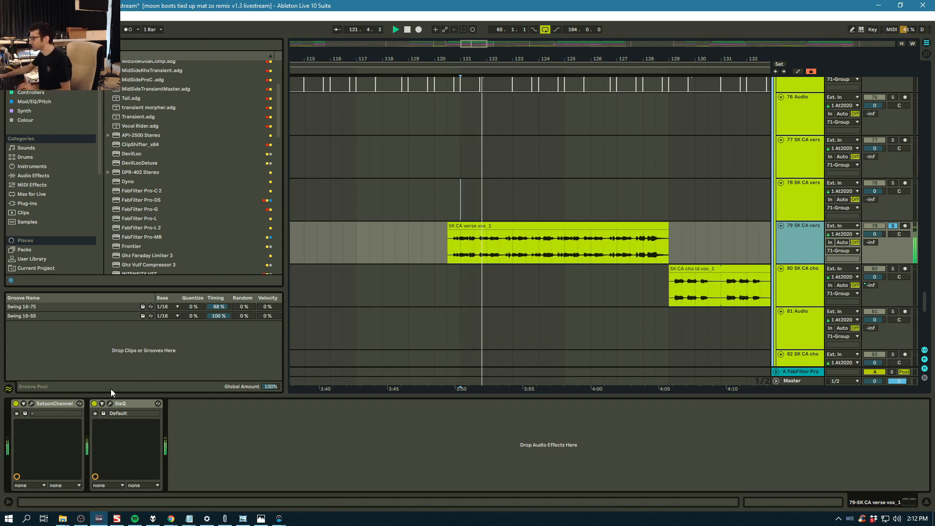
Inspect the SatsonChannel and SieQ plug-in windows on track 79
left_click(32, 404)
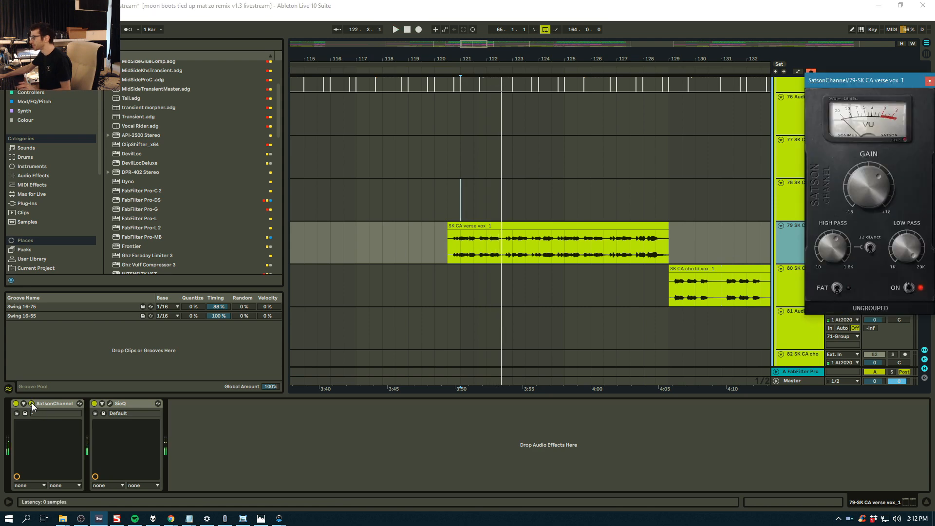
left_click_drag(880, 79, 442, 73)
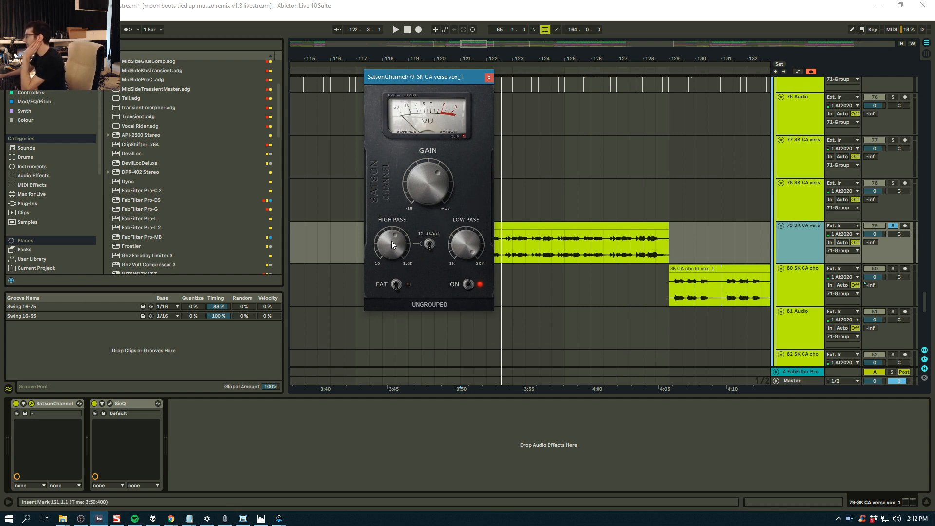
left_click(489, 78)
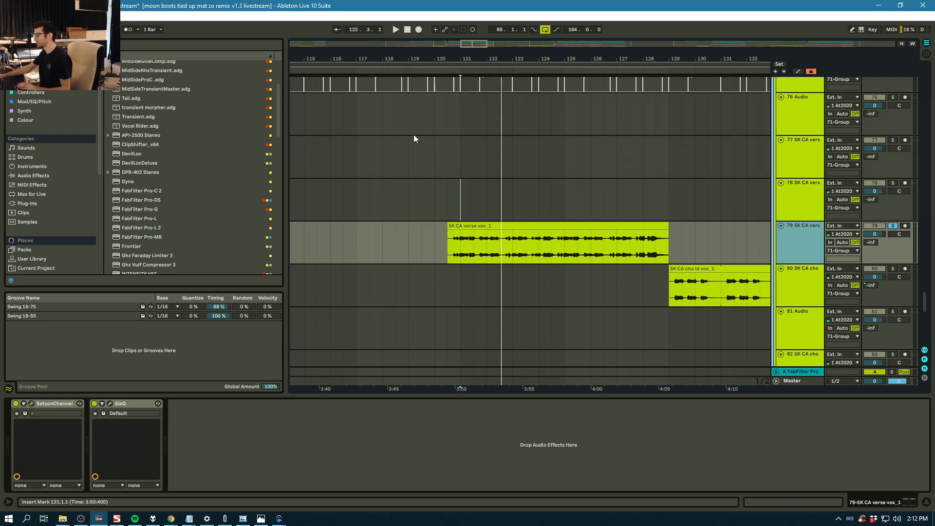
left_click(110, 404)
left_click_drag(738, 93, 549, 124)
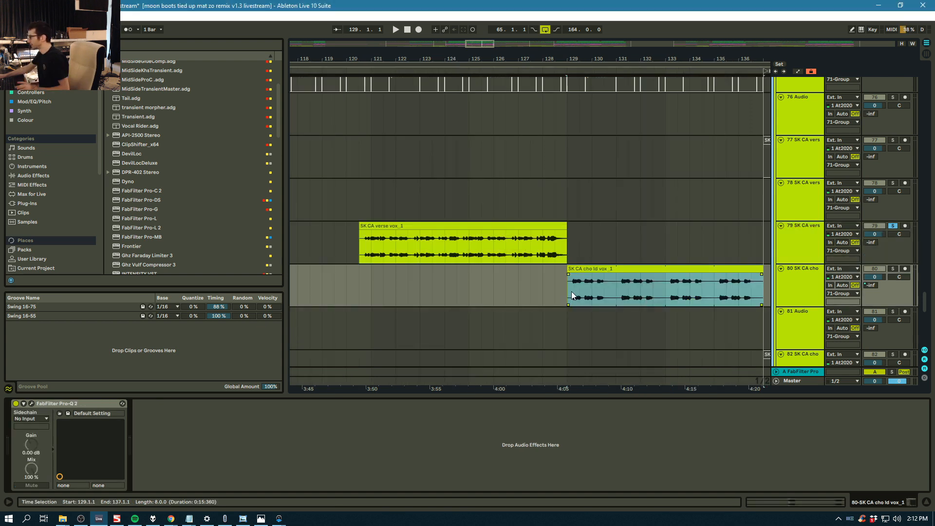
Solo chorus lead vocal track 80 at bar 129 and inspect its FabFilter Pro-Q 2 curve
left_click(571, 292)
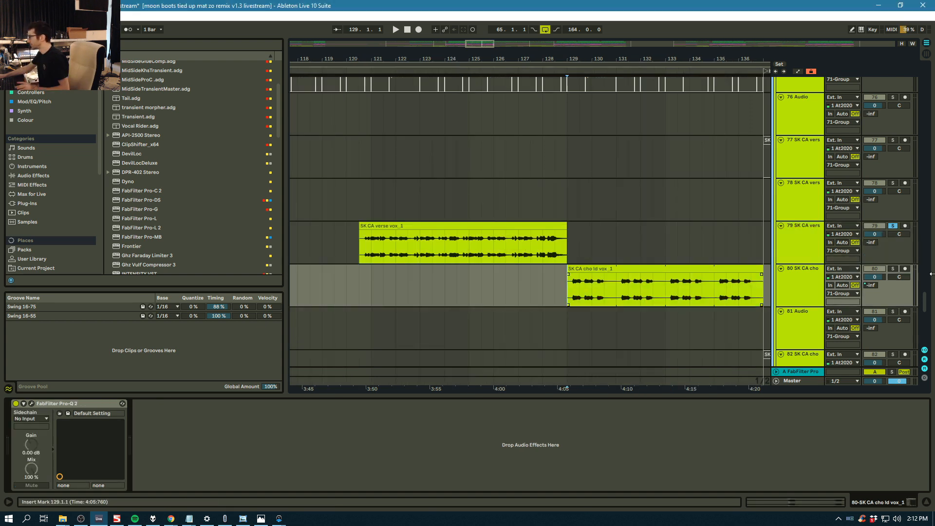
left_click(894, 270)
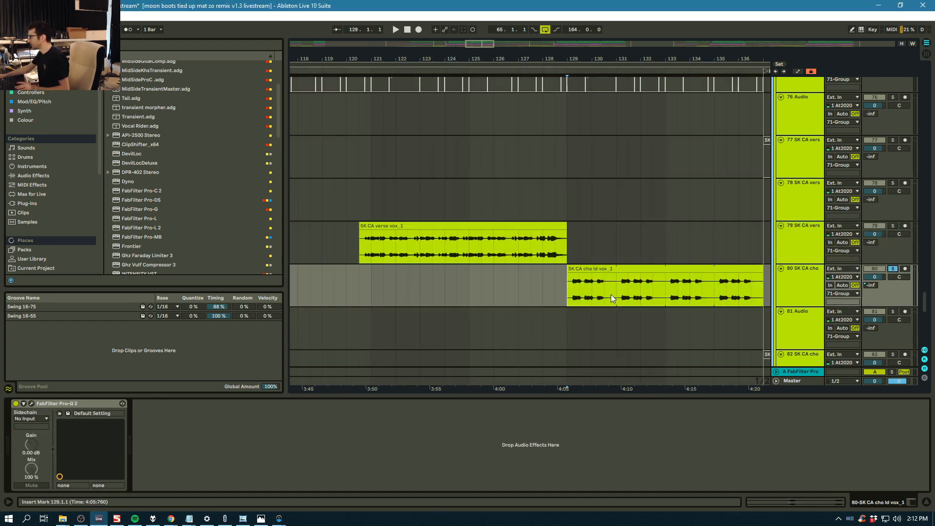
left_click(31, 404)
left_click_drag(805, 101, 501, 146)
left_click(626, 141)
Play track 80 soloed from bar 129, then unsolo it and replay the section in the full mix
key("space")
left_click(893, 269)
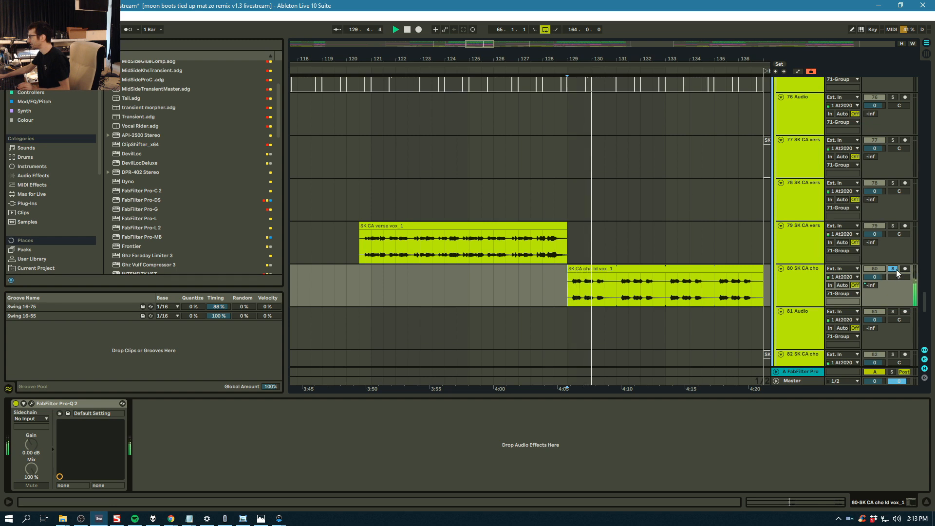
key("space")
key("space")
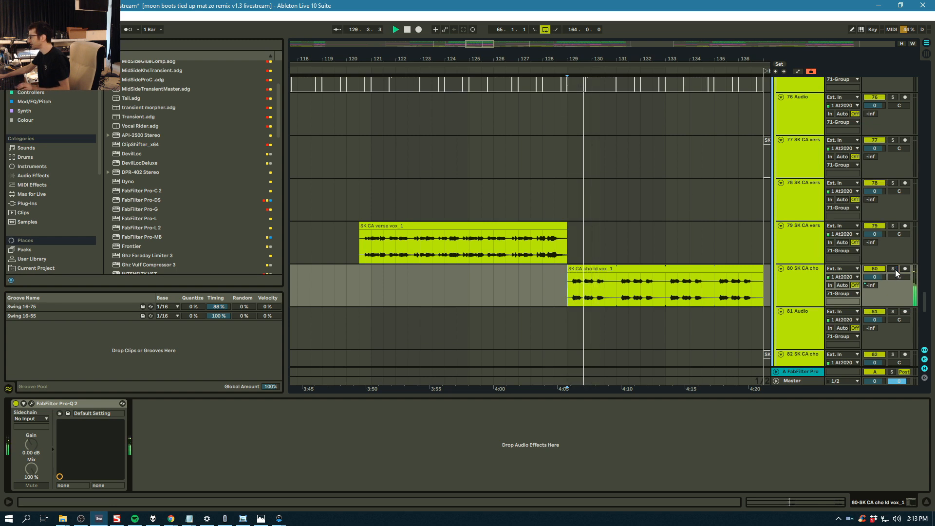
Locate track 83's backing vocal clips around bar 129 during playback and show the track's device chain
left_click_drag(606, 59, 536, 113)
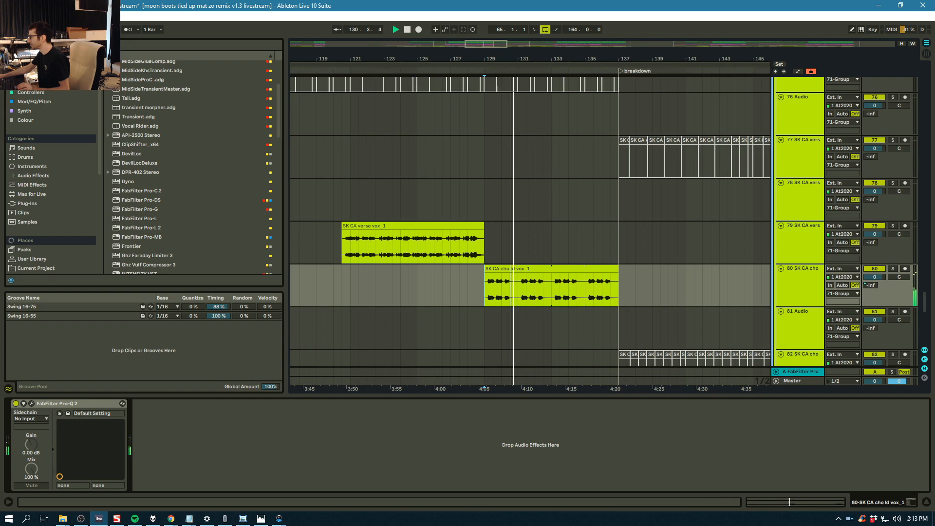
scroll(540, 127, "up", 1)
scroll(542, 119, "down", 6)
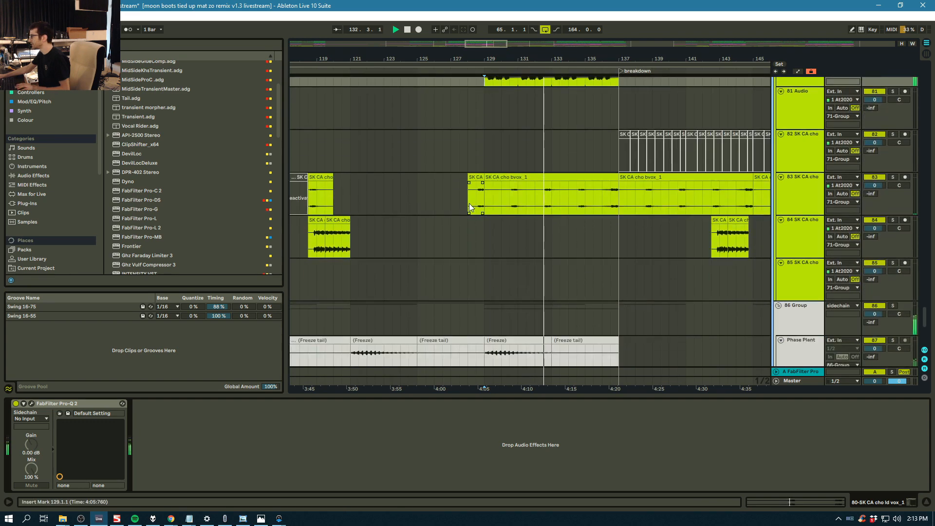
left_click(519, 189)
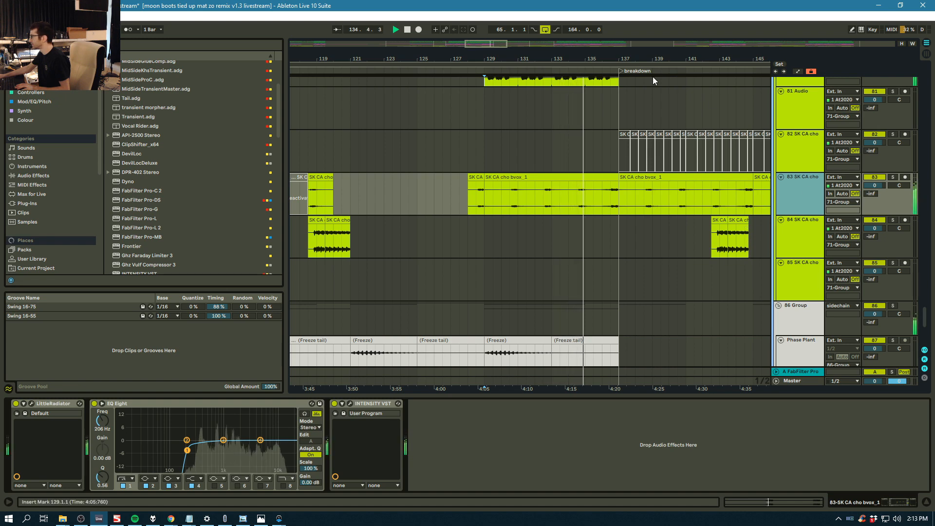
Look over the chord and vocal tracks through the breakdown and buildup sections, and stop playback
left_click_drag(660, 59, 565, 60)
scroll(636, 123, "down", 3)
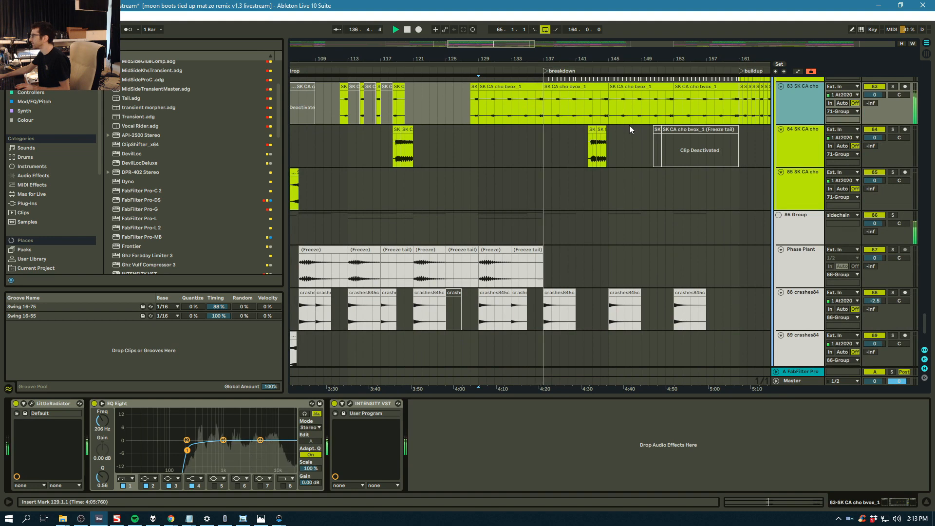
left_click_drag(928, 325, 930, 274)
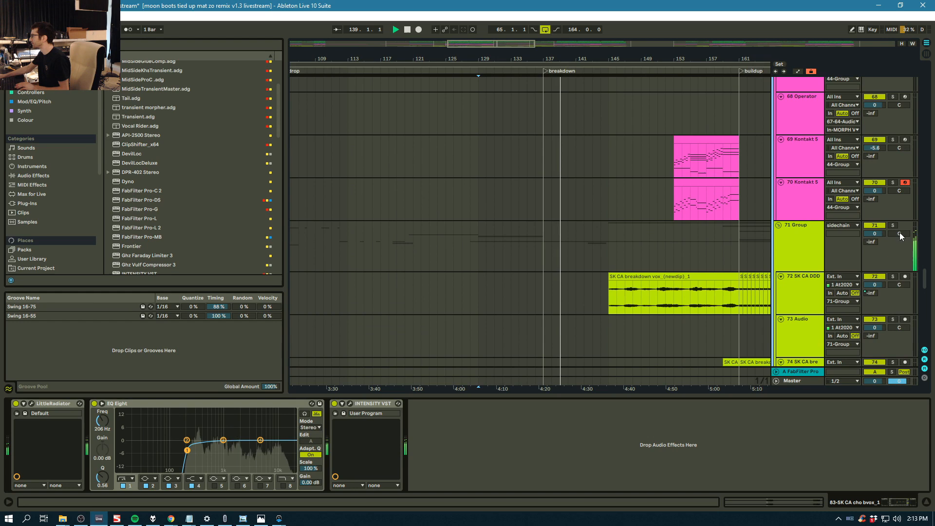
left_click_drag(632, 60, 568, 48)
scroll(647, 142, "down", 3)
scroll(647, 142, "down", 3)
key("space")
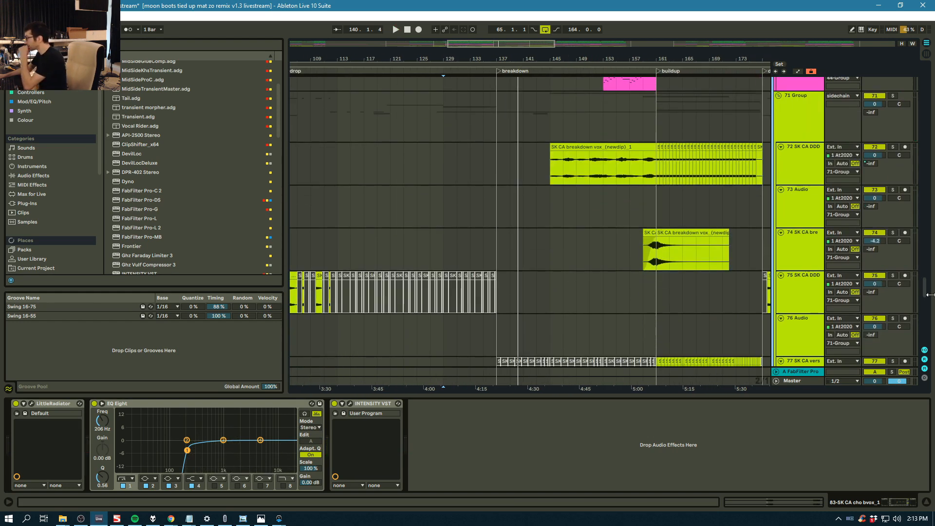
Play piano track 45 soloed from bar 145 and view the device chains of the 44 Group and track 45
left_click_drag(922, 292, 933, 205)
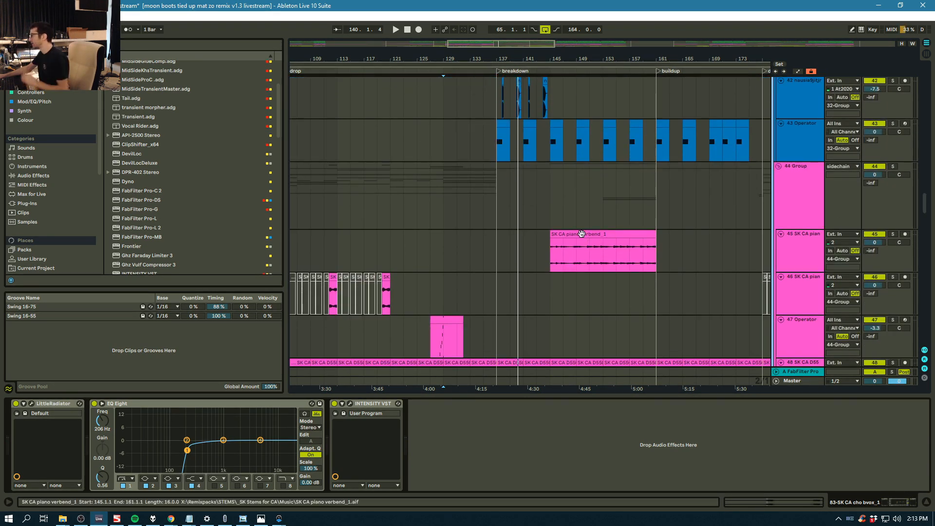
left_click(891, 232)
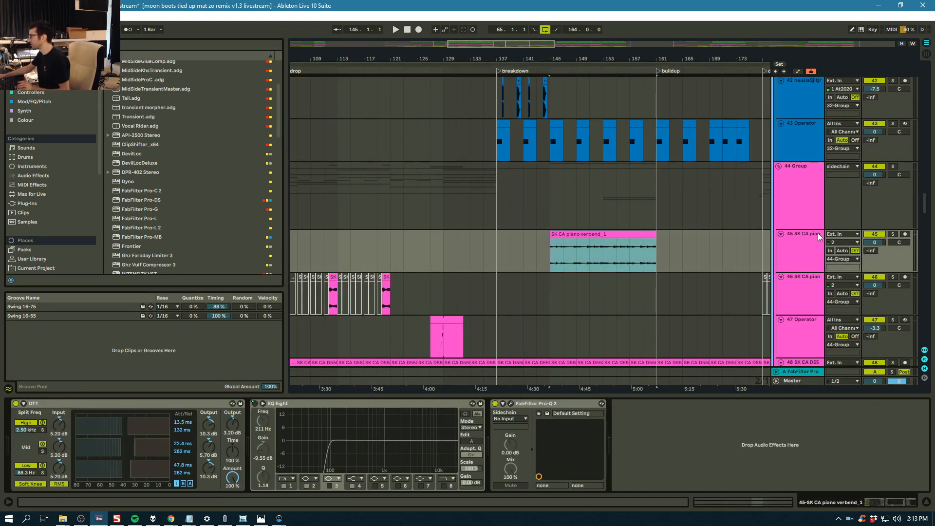
left_click(893, 234)
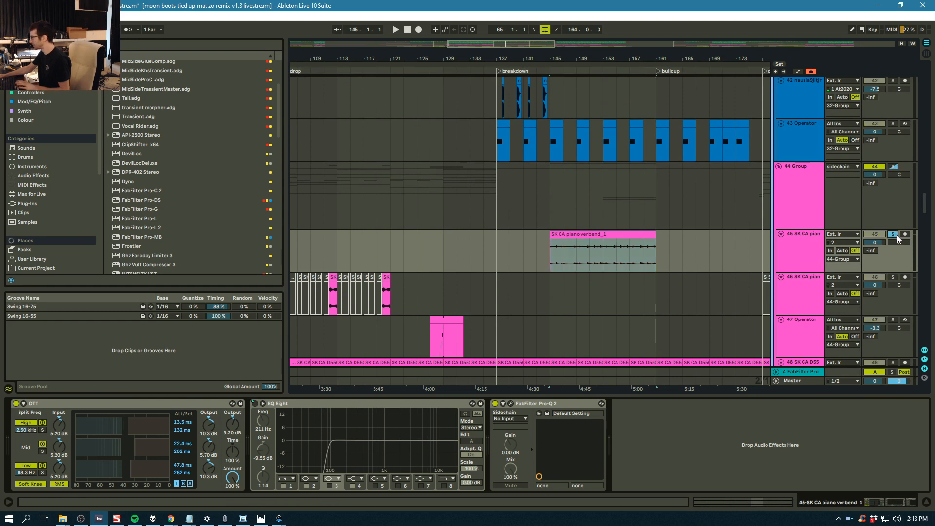
key("space")
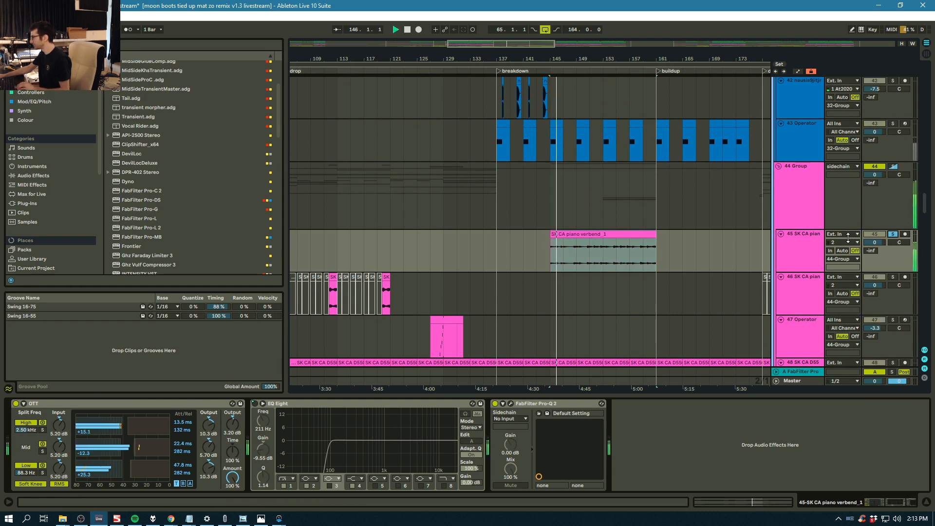
left_click(809, 200)
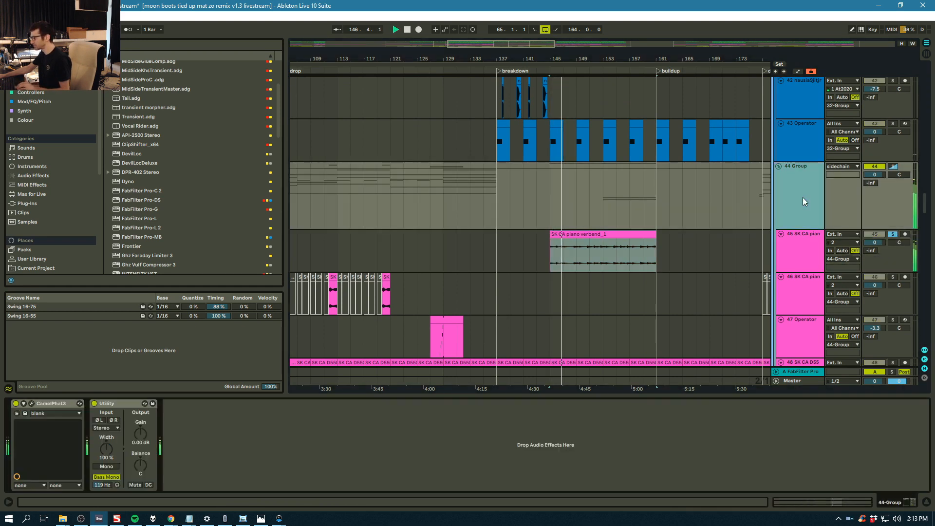
left_click(808, 250)
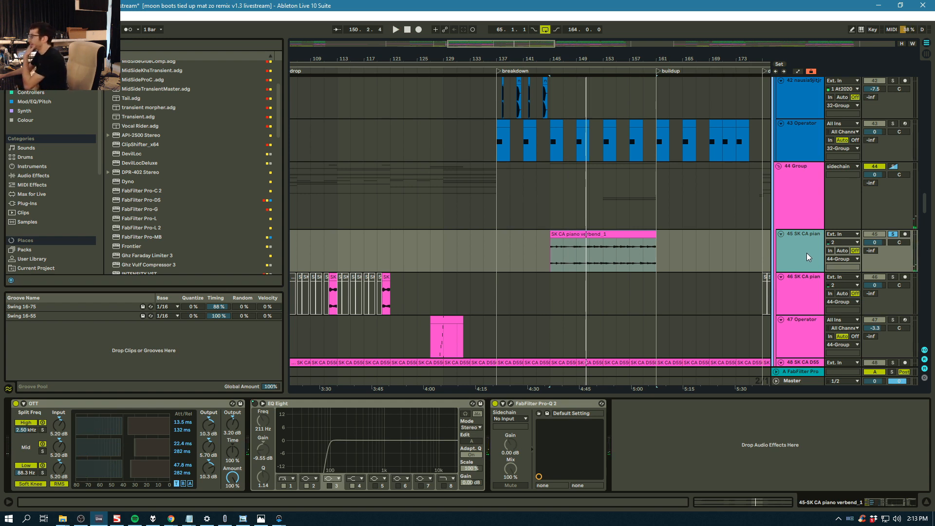
Audition strings track 48 around bar 145, then play it soloed from bar 137 and unsolo it
scroll(811, 252, "down", 1)
scroll(814, 250, "down", 3)
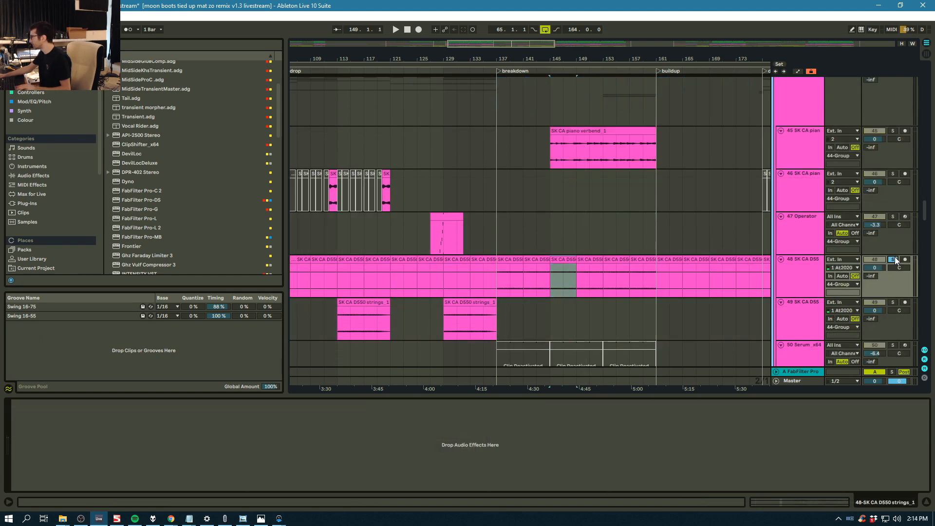
left_click(894, 259)
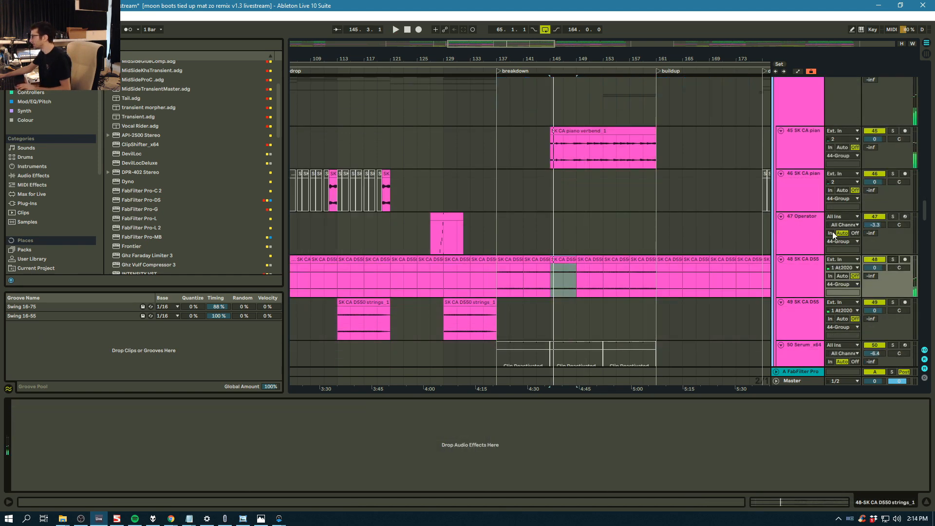
scroll(700, 193, "down", 2)
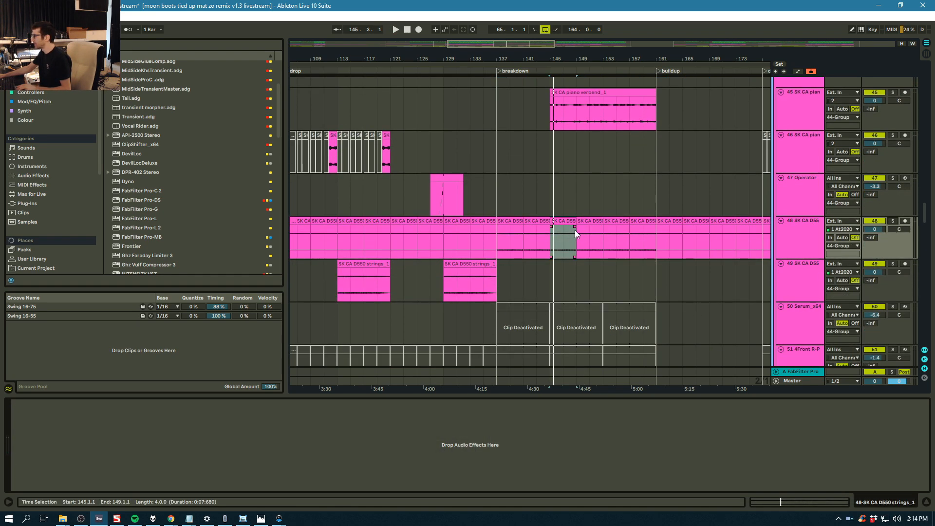
left_click(515, 222)
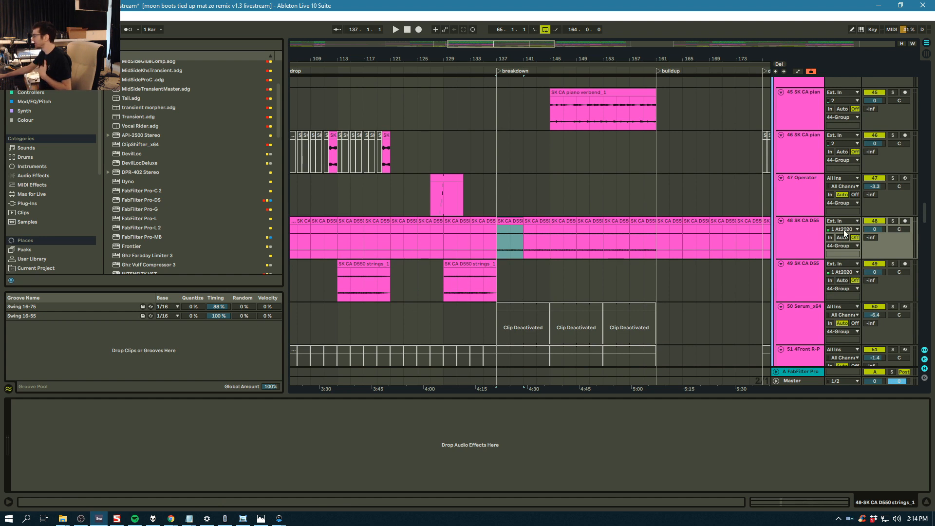
left_click(893, 222)
key("space")
left_click(893, 221)
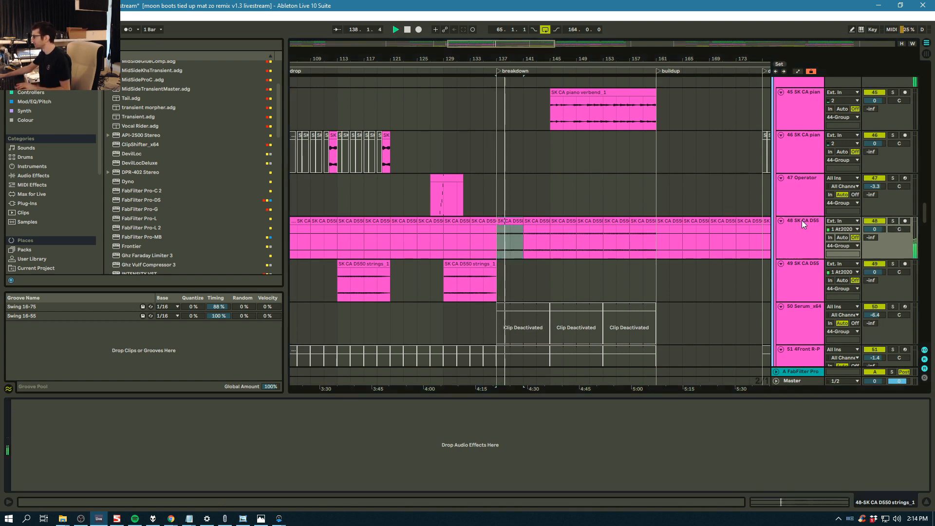
Play Kontakt track 69's clip soloed from bar 153 and show the track's device chain
scroll(802, 222, "down", 5)
scroll(802, 220, "down", 10)
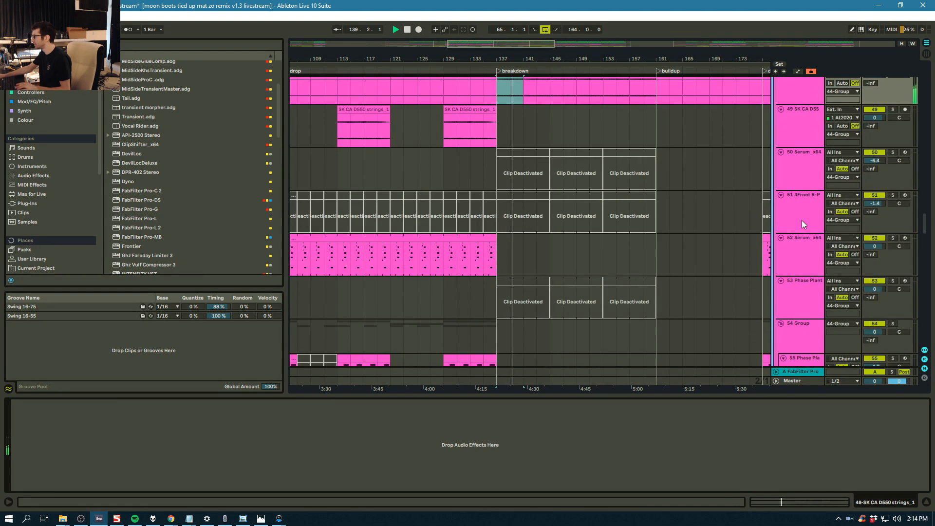
scroll(802, 220, "down", 20)
left_click(886, 166)
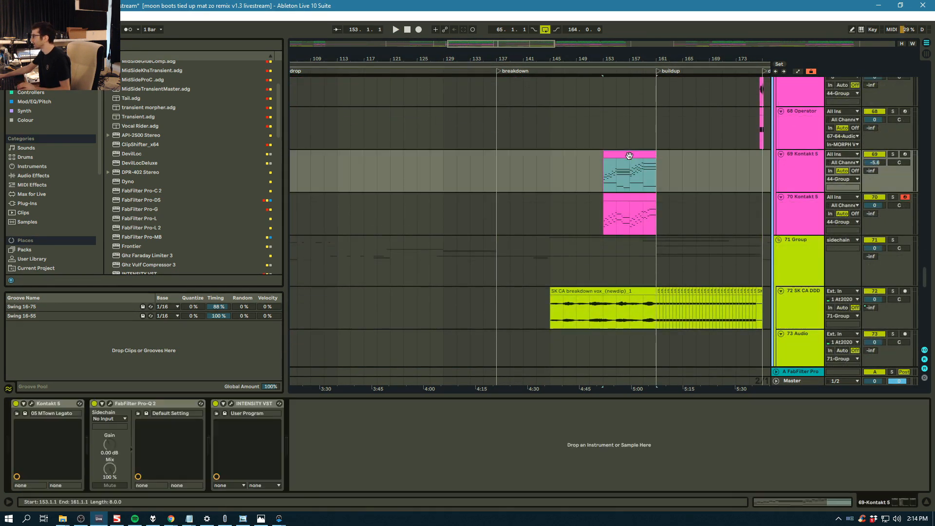
left_click(893, 154)
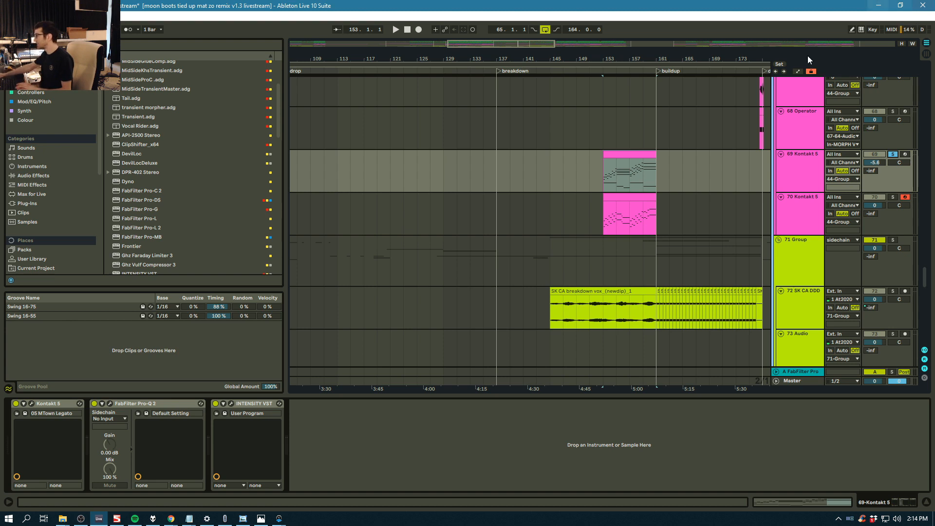
key("space")
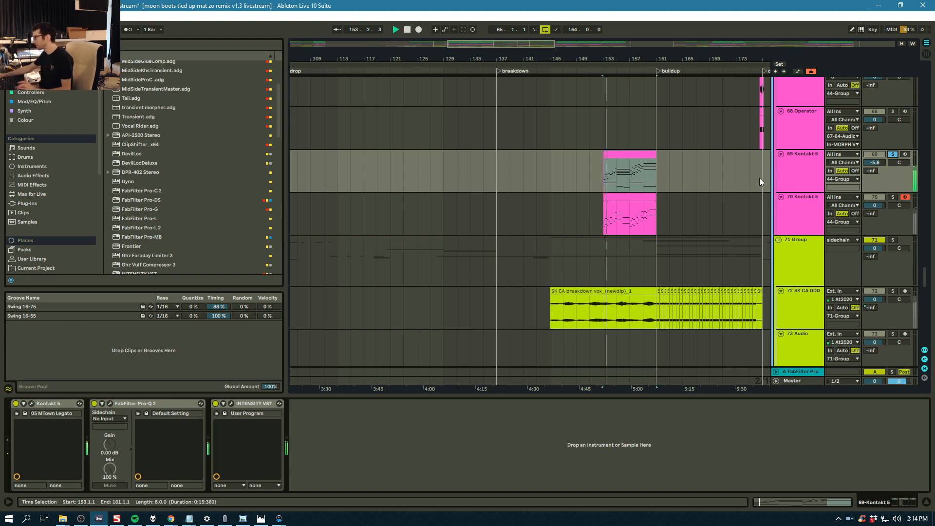
left_click(797, 160)
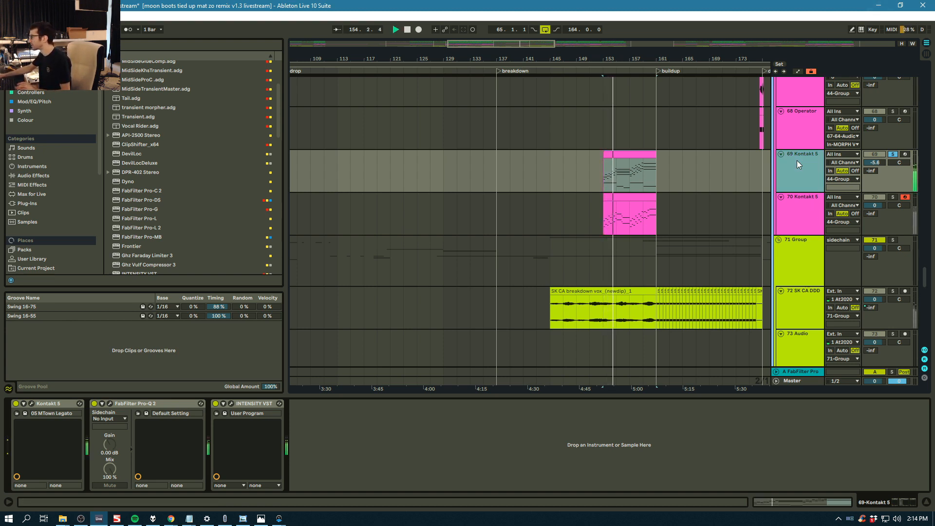
Inspect the devices on the 44 Group and the sidechain group, including the sidechain Compressor's audio source list
left_click_drag(925, 281, 925, 204)
left_click(790, 249)
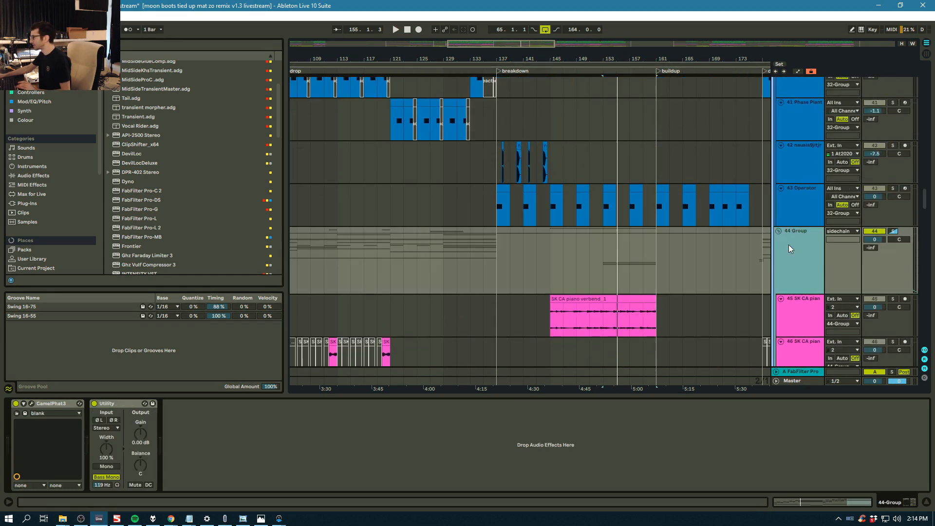
left_click_drag(924, 200, 890, 84)
left_click(776, 80)
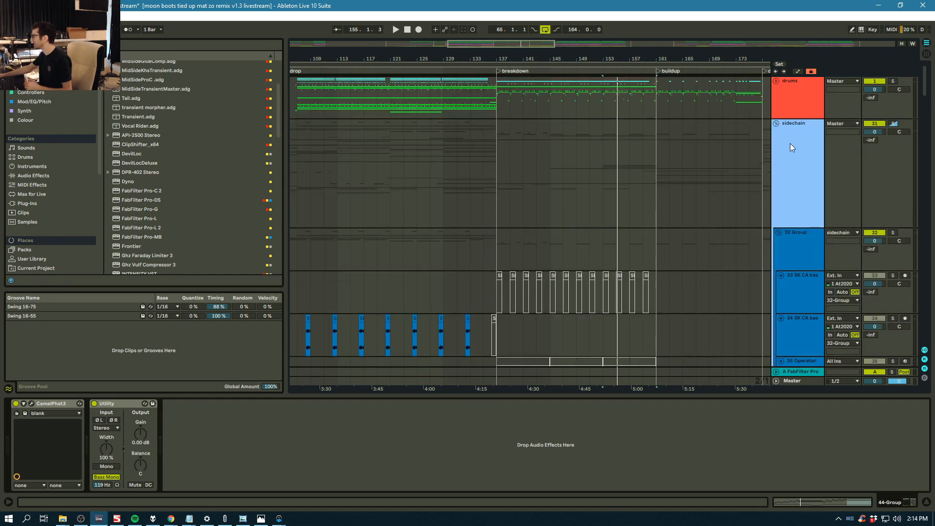
left_click(791, 153)
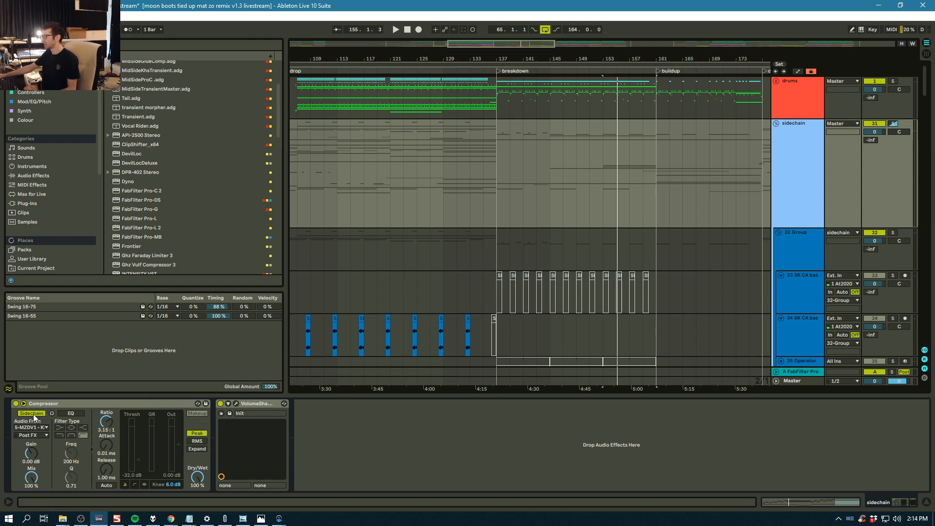
left_click(32, 428)
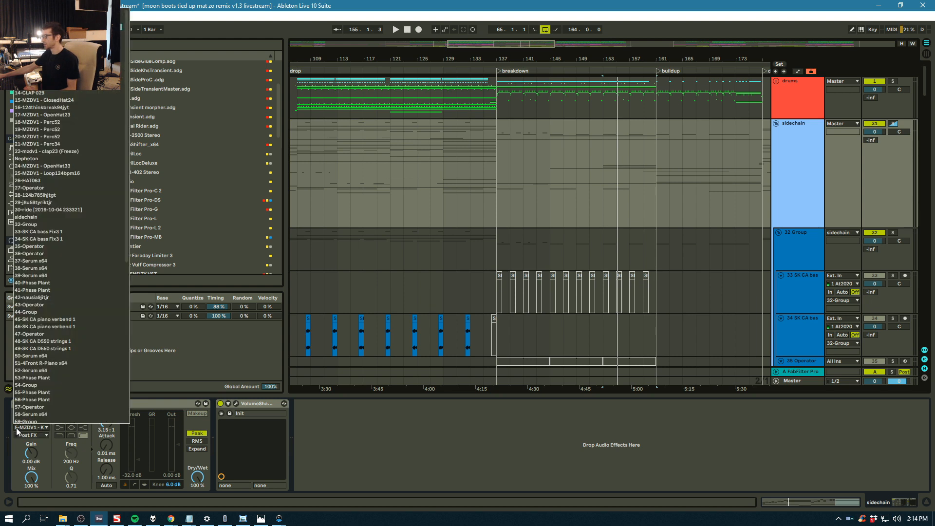
left_click(161, 401)
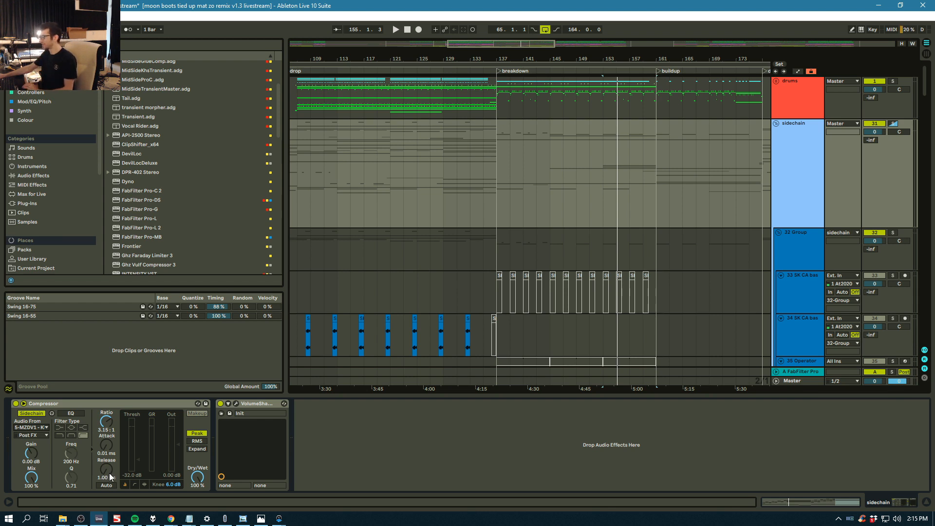
Compare playback from bar 153 with the sidechain group's Compressor off and on, and view the VolumeShaper 4 curve
left_click(16, 403)
key("space")
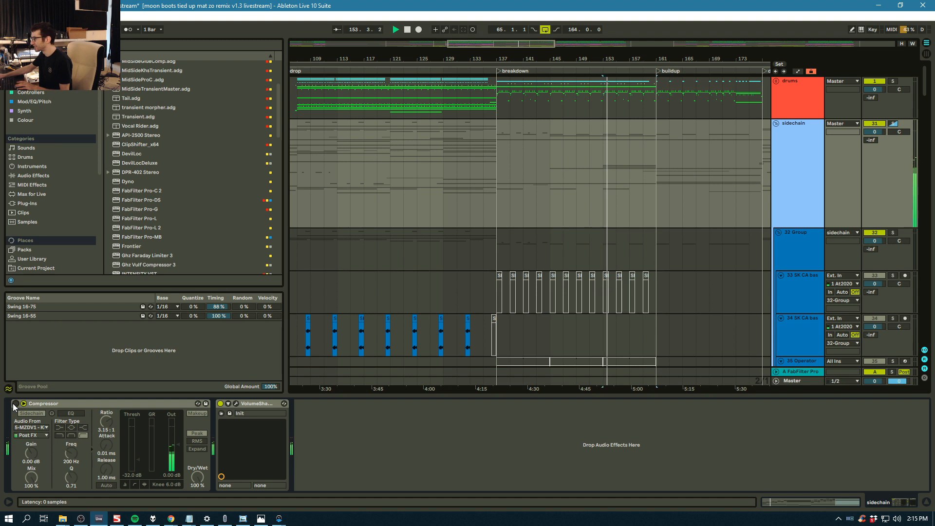
left_click(16, 403)
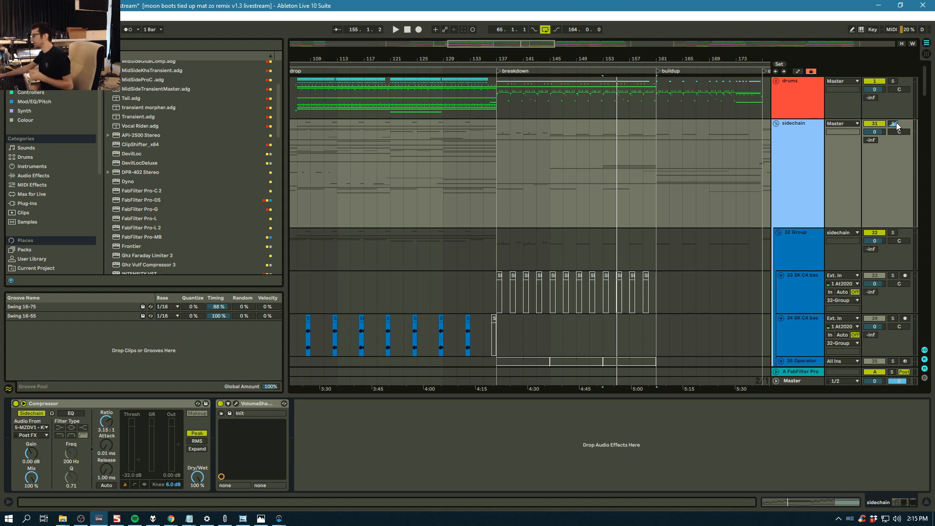
left_click(237, 403)
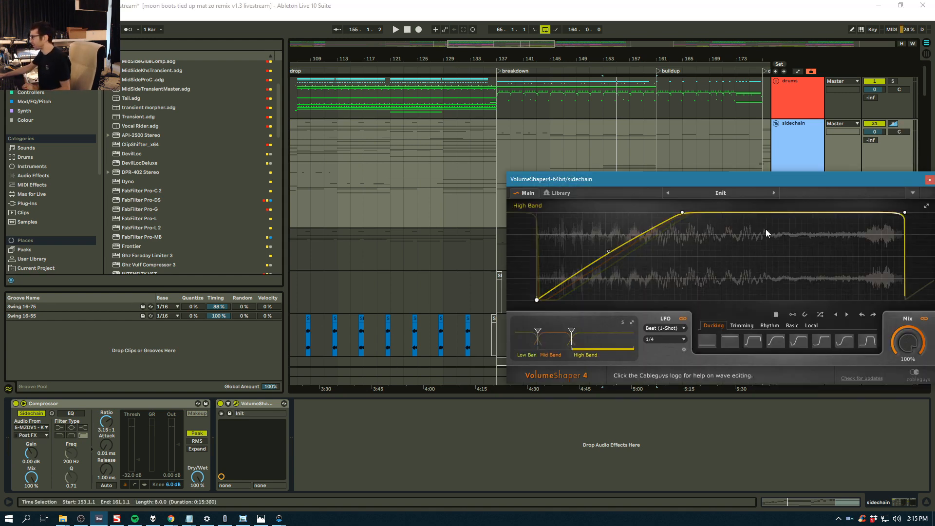
left_click(930, 179)
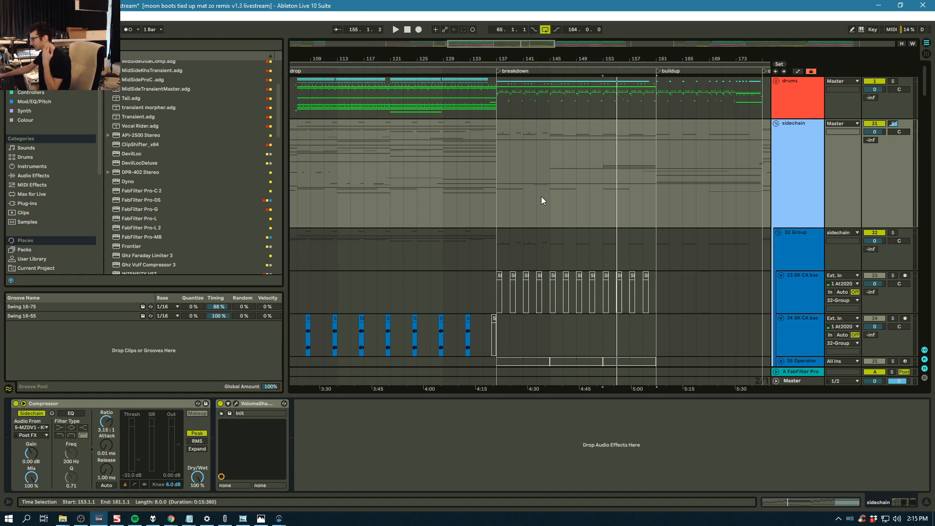
Play the breakdown from bar 137, then audition Kontakt track 69 from bar 153 soloed and in the full mix
left_click(497, 193)
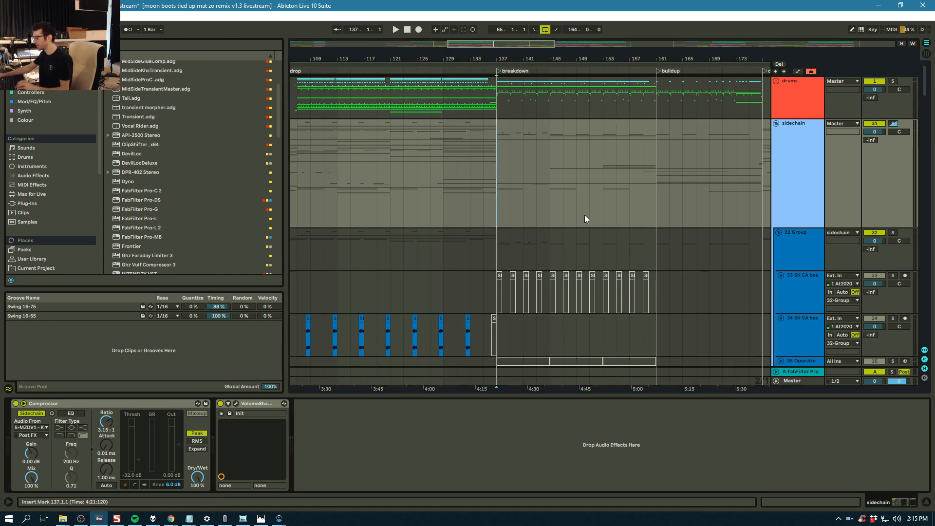
key("space")
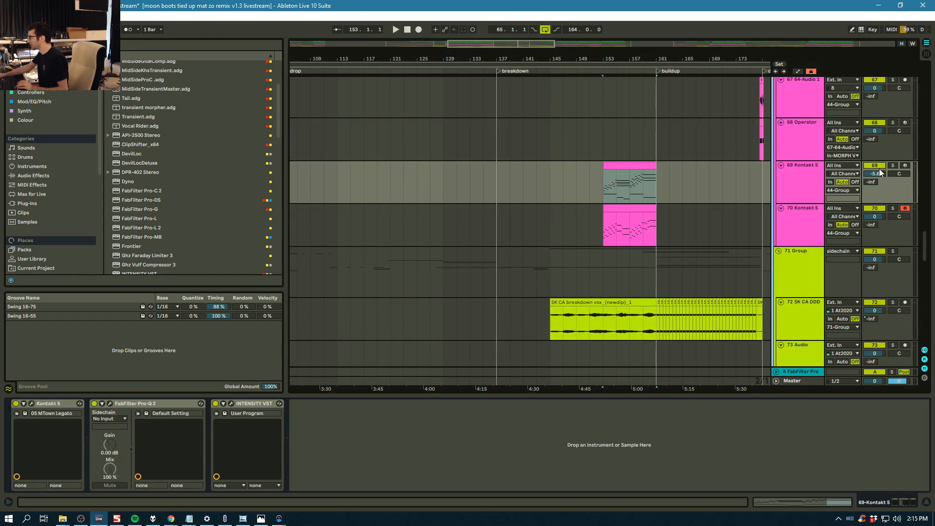
left_click(893, 166)
key("space")
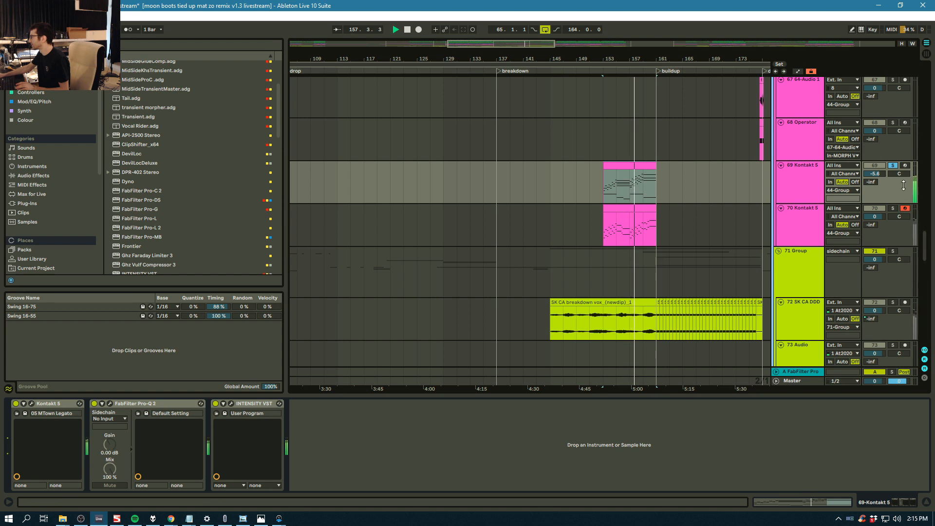
left_click(893, 166)
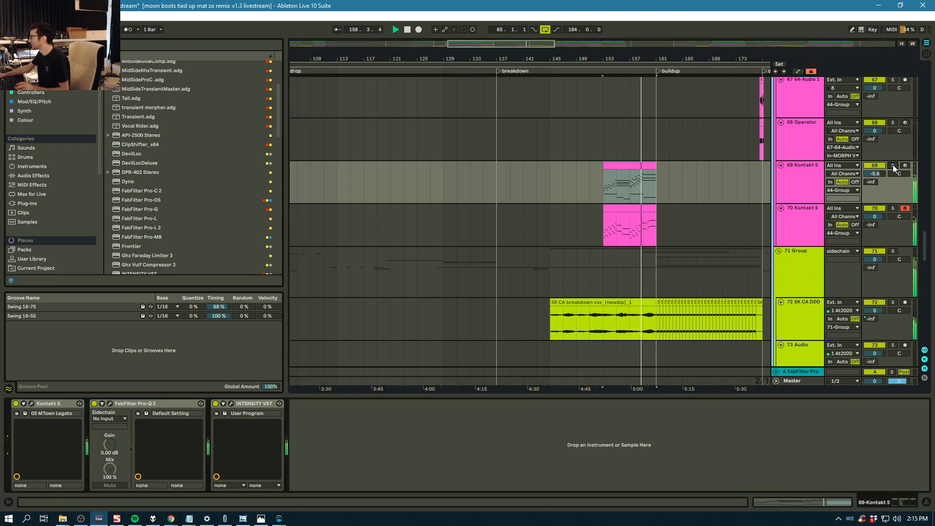
key("space")
Play Kontakt track 70 soloed from bar 153 and open its FabFilter Pro-Q 2 window
left_click(893, 209)
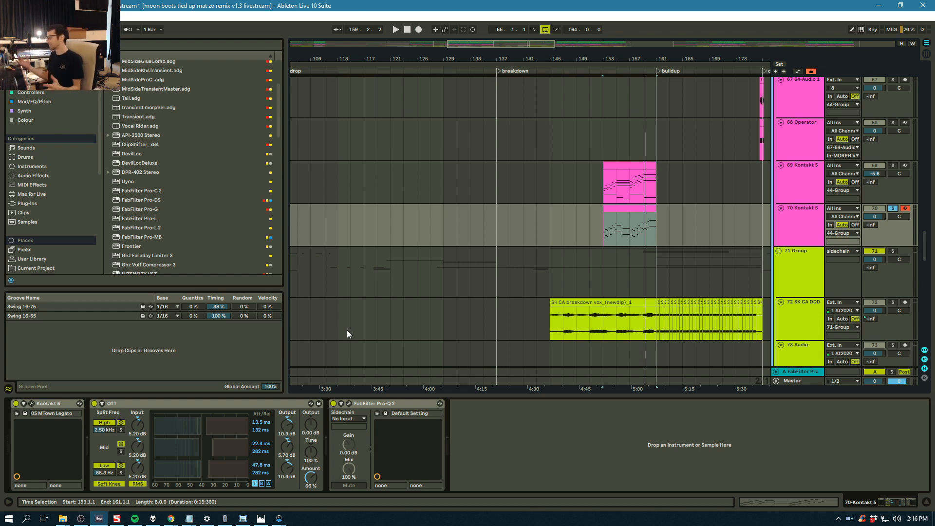
key("space")
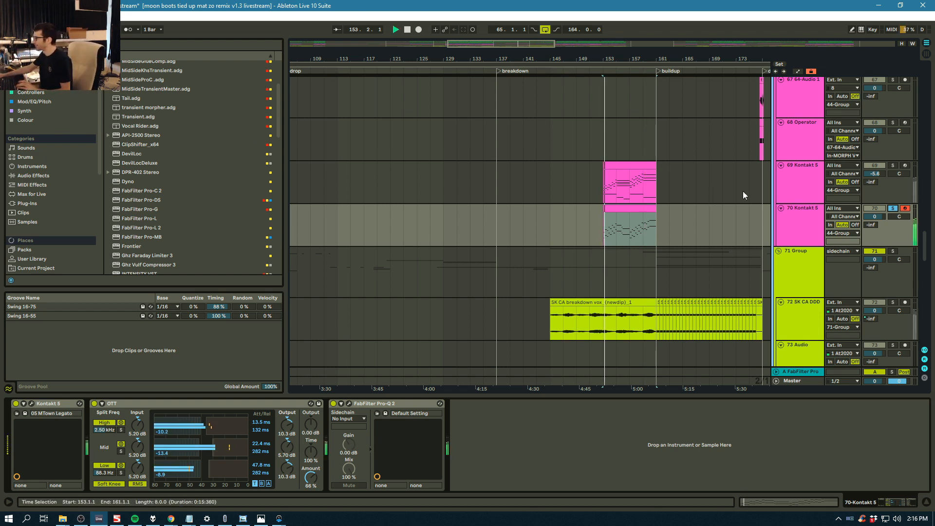
left_click(349, 403)
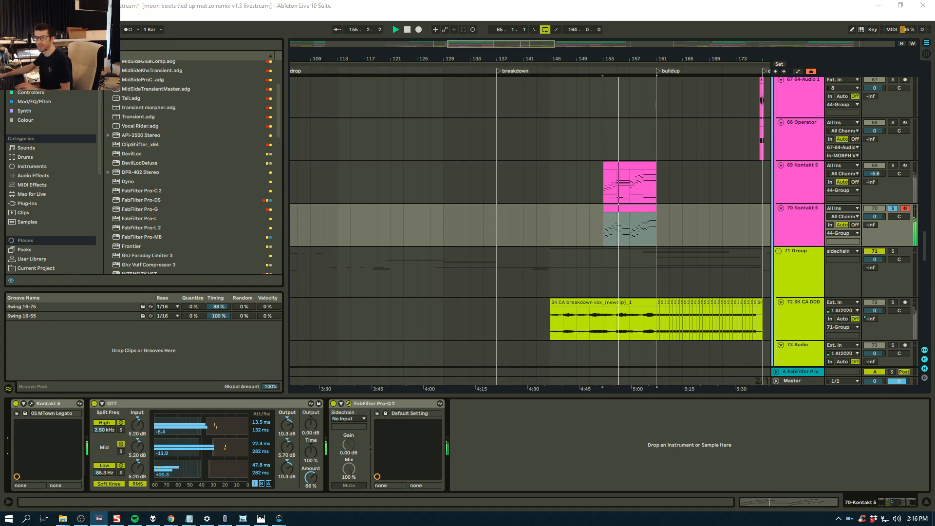
View the FabFilter Pro-Q 2 curve and the Kontakt 5 Session Strings instrument on track 70, closing each window after viewing
left_click_drag(449, 106, 560, 121)
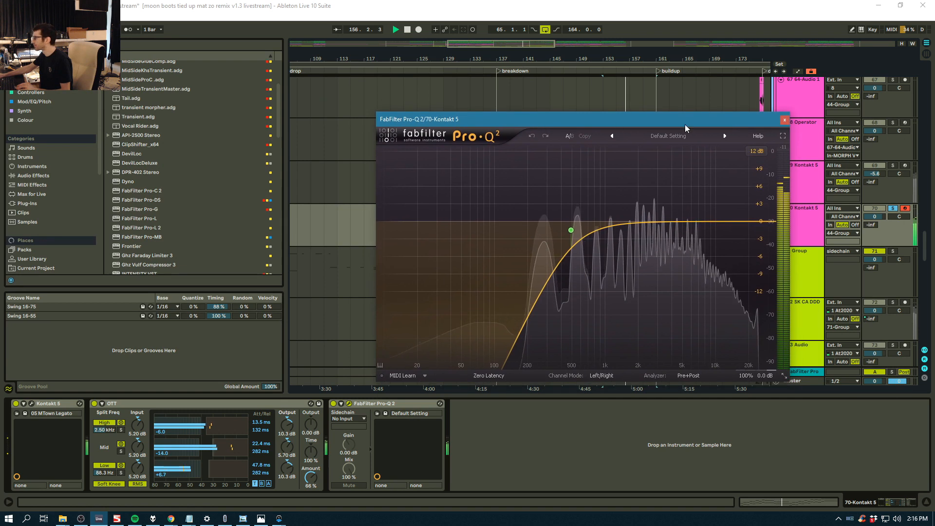
left_click(785, 120)
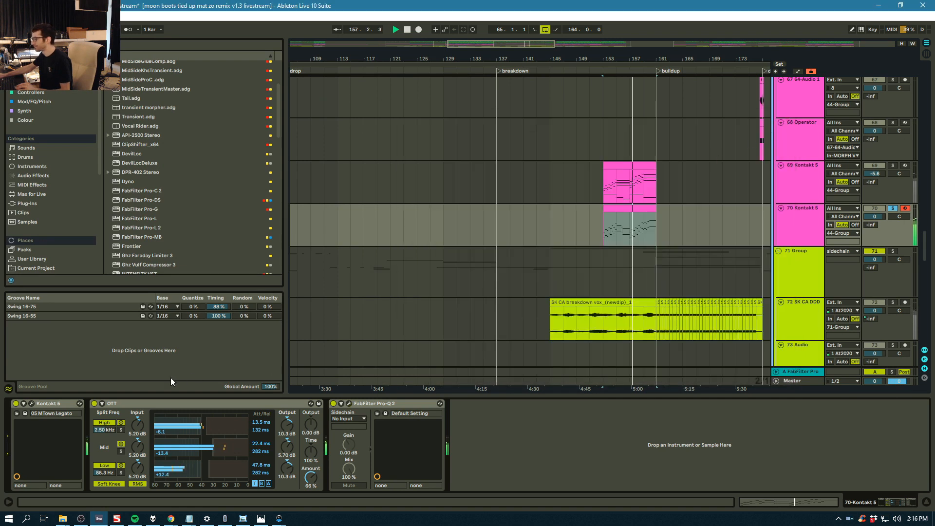
left_click(31, 403)
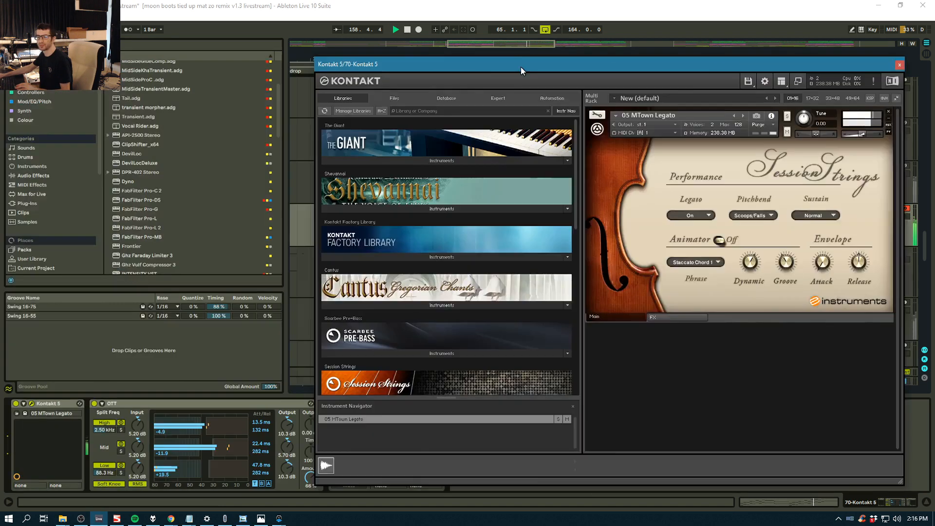
left_click_drag(521, 70, 451, 56)
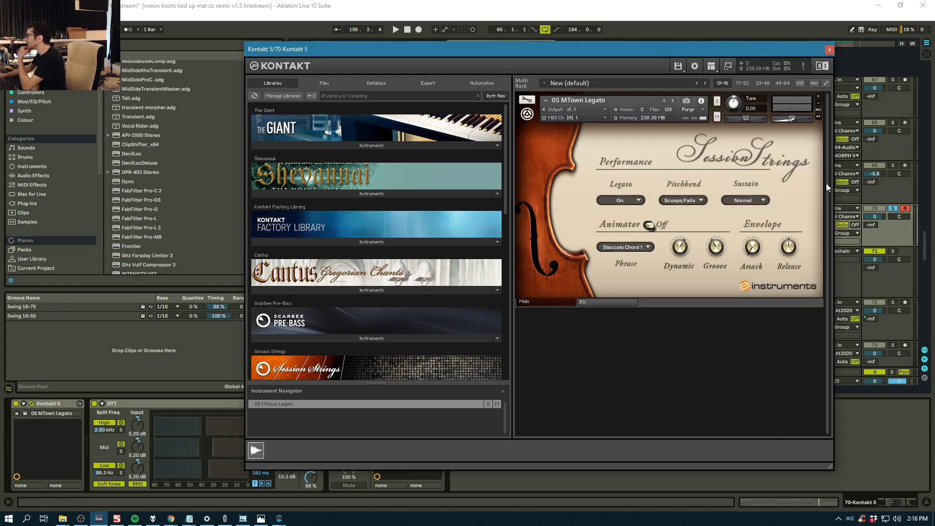
left_click(830, 49)
Audition vocal track 72 soloed from bar 145 and view its PhaseMistress and UAD Helios Type 69 windows
left_click(645, 208)
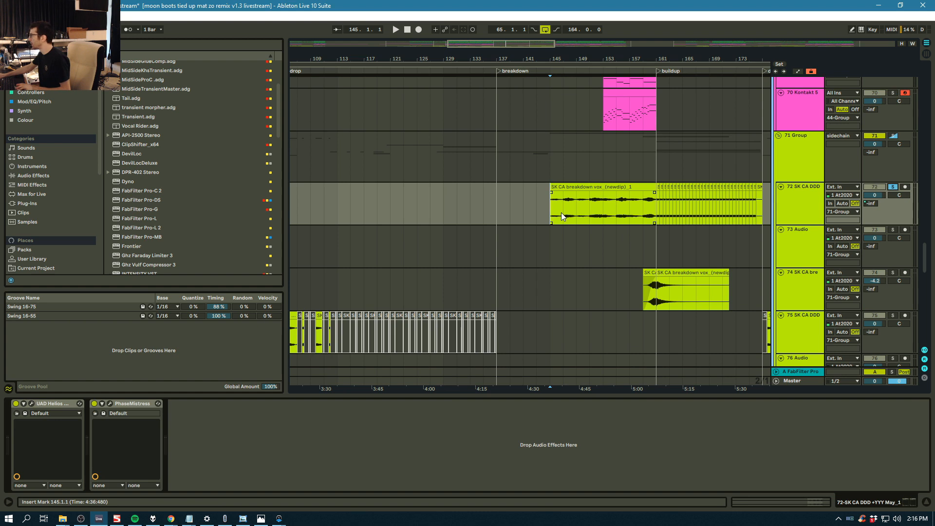
key("space")
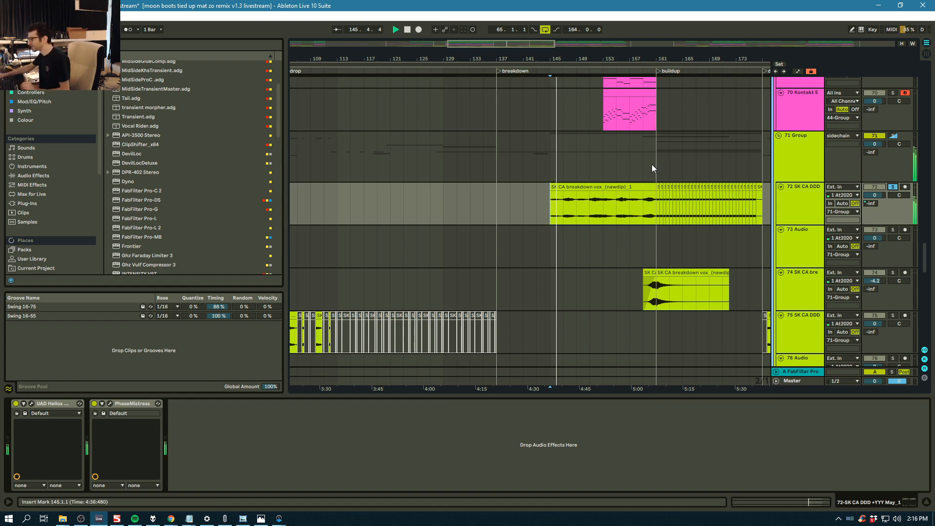
left_click(110, 403)
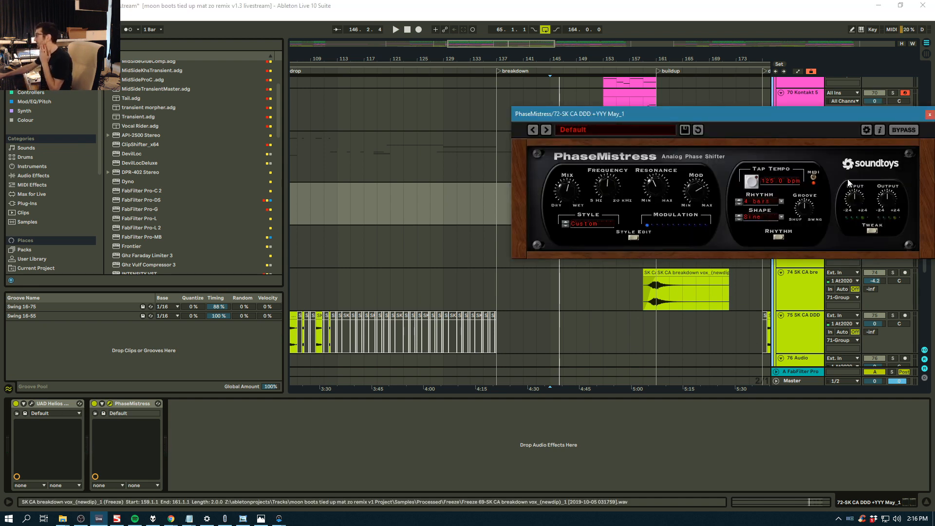
left_click(32, 403)
left_click_drag(390, 144, 548, 81)
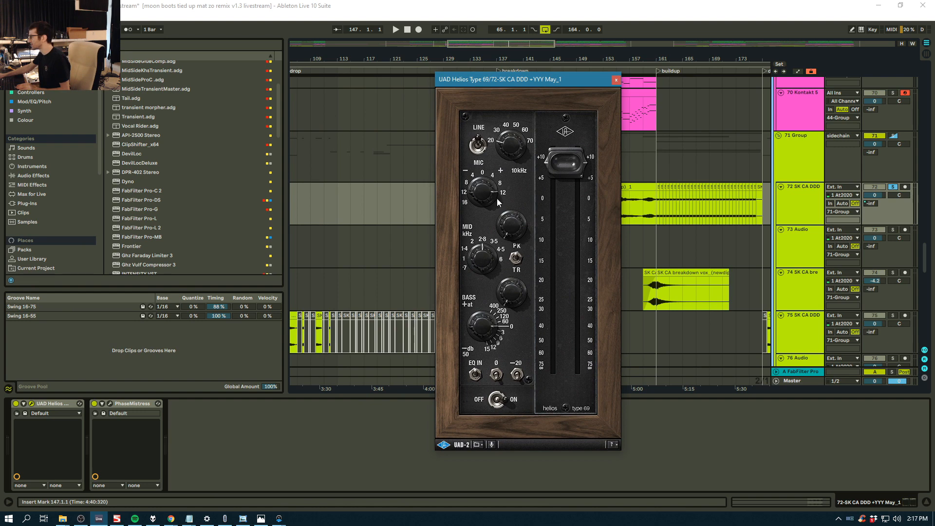
left_click(617, 80)
Play vocal track 72 soloed from bar 147, then unsolo it and play the breakdown with the sidechain group soloed
key("space")
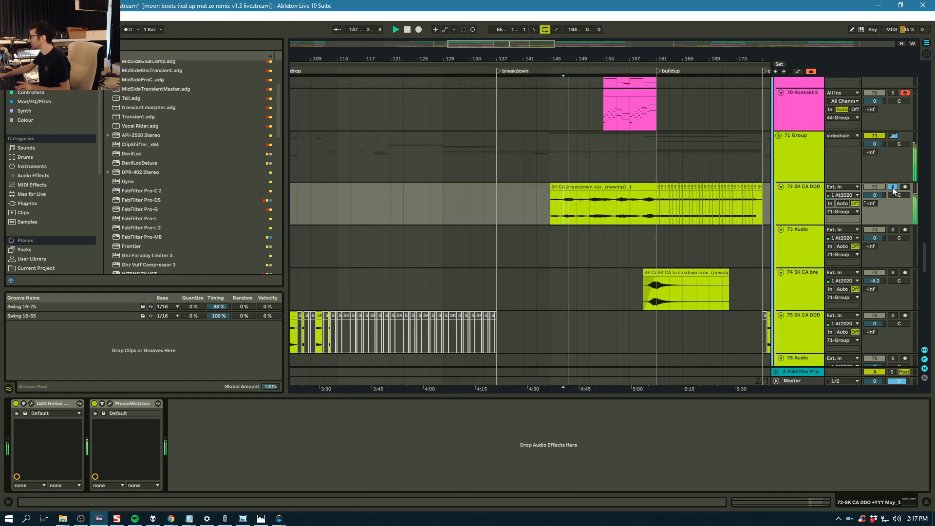
left_click(895, 188)
left_click_drag(924, 255, 924, 83)
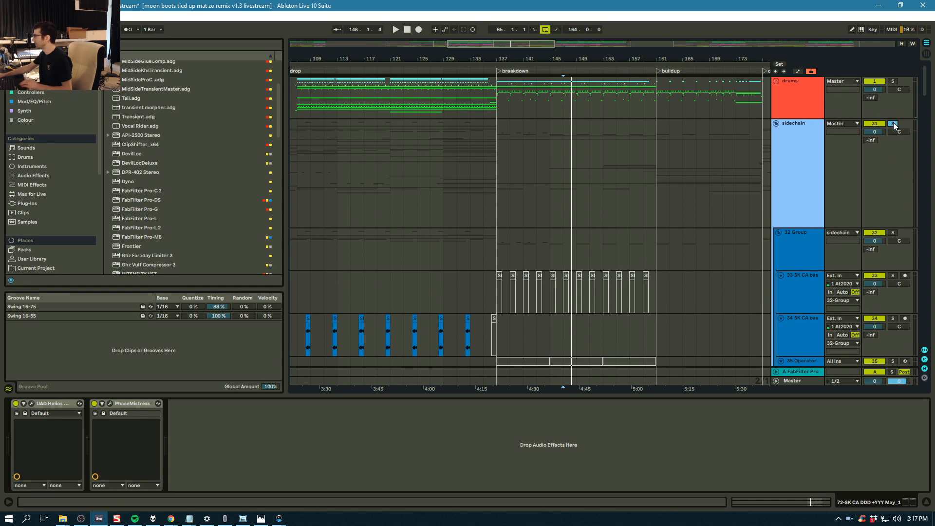
key("space")
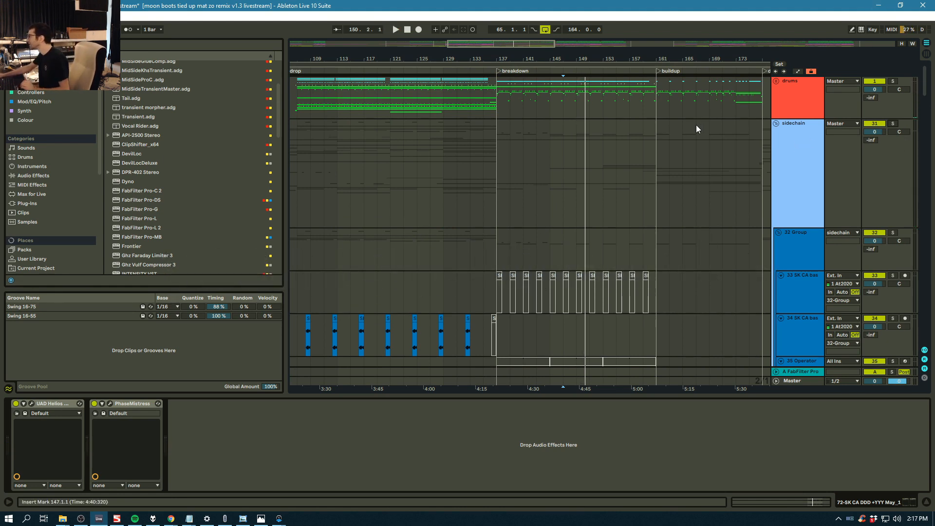
Return to the vocal tracks and play the transition from breakdown to buildup from bar 160 in the full mix
scroll(695, 127, "down", 8)
left_click_drag(931, 105, 933, 257)
scroll(931, 221, "down", 1)
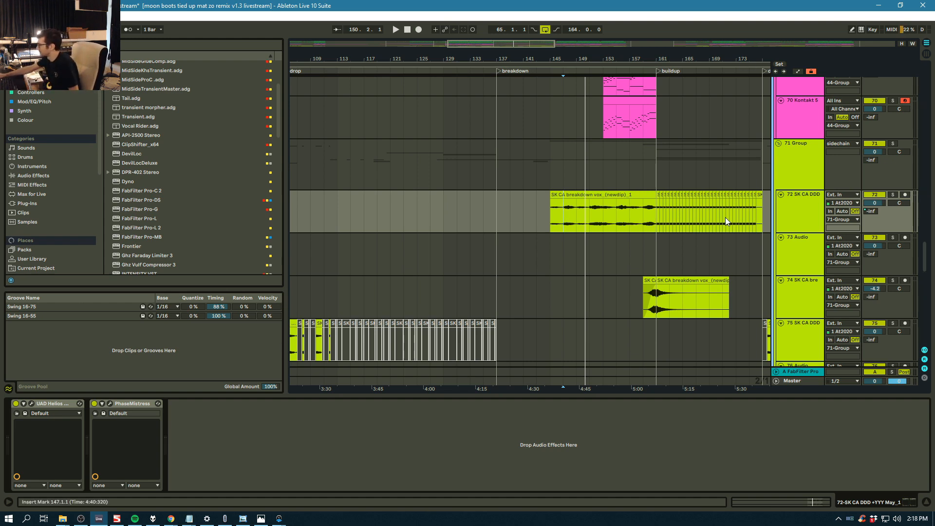
scroll(726, 217, "down", 3)
scroll(727, 197, "down", 2)
left_click_drag(653, 59, 653, 97)
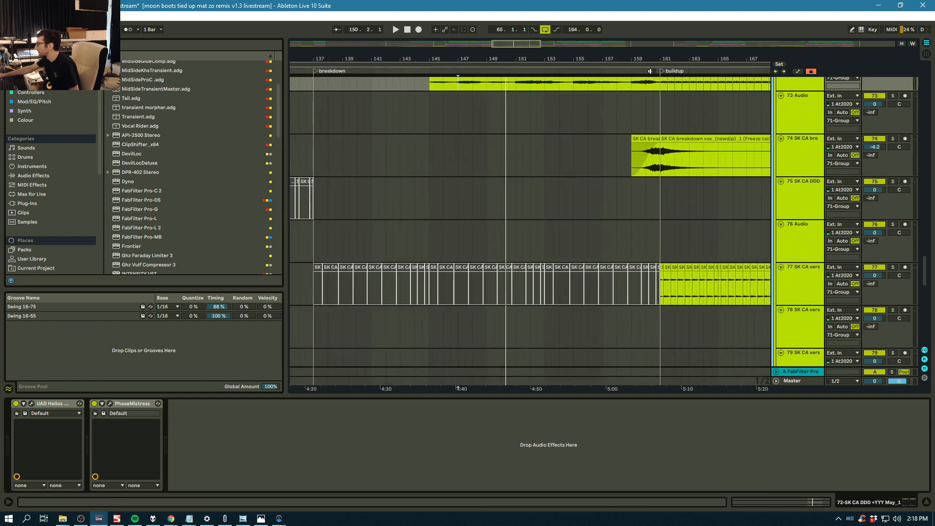
left_click(647, 127)
key("space")
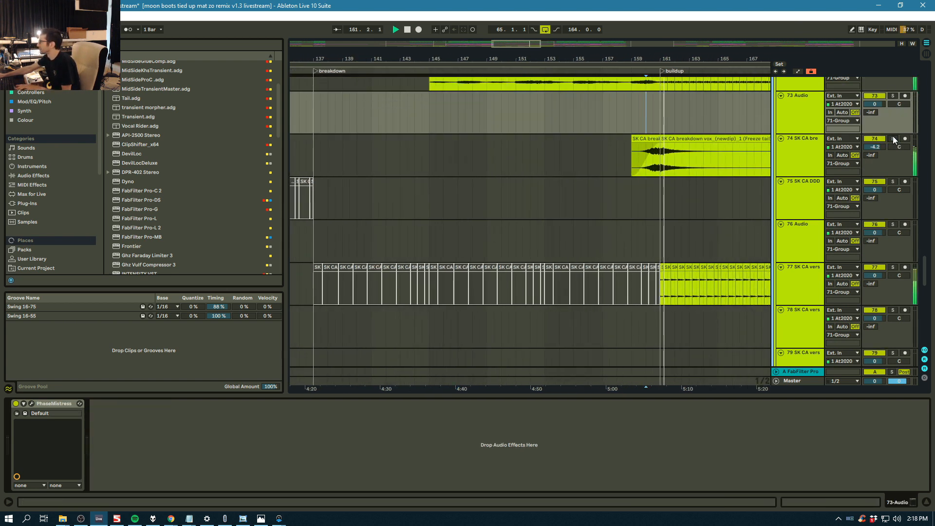
key("space")
Examine the vocal clips around the bar 161 buildup marker and show the EQ Eight on vocal track 74
mouse_move(617, 59)
left_mouse_down()
mouse_move(557, 63)
mouse_move(562, 88)
left_mouse_up()
scroll(605, 94, "down", 1)
scroll(614, 142, "up", 2)
left_click_drag(540, 54, 541, 68)
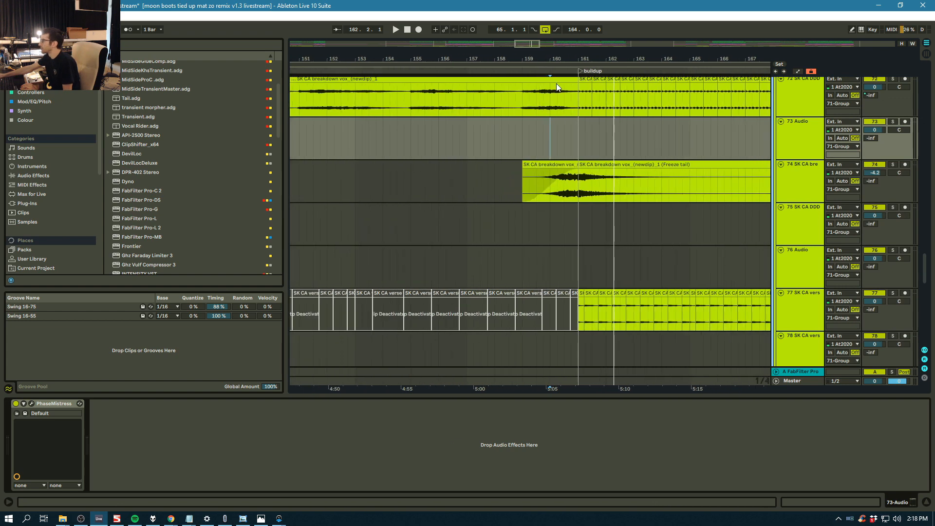
left_click(811, 171)
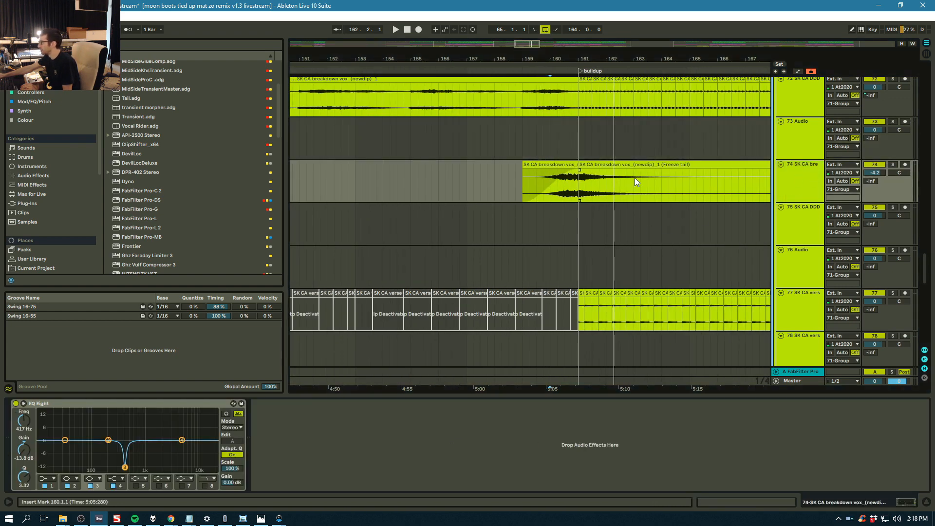
Play the start of the second drop from bar 177 and examine its opening bars up close
scroll(611, 192, "down", 2)
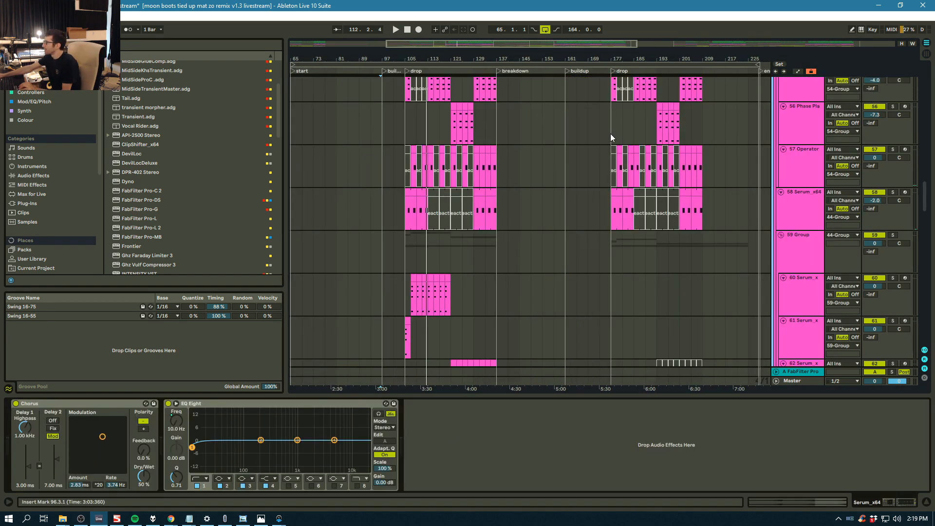
left_click(610, 134)
key("space")
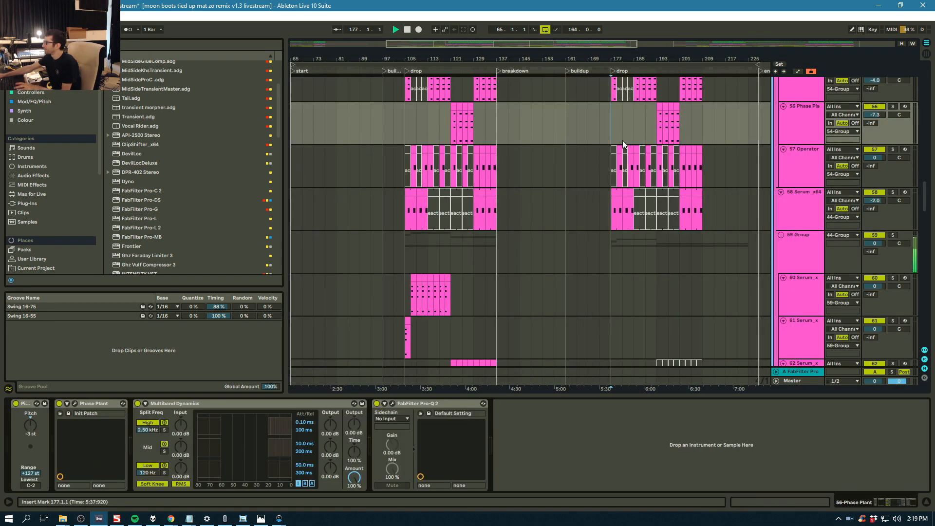
mouse_move(926, 200)
left_mouse_down()
mouse_move(927, 187)
mouse_move(927, 195)
left_mouse_up()
left_click_drag(616, 57, 616, 92)
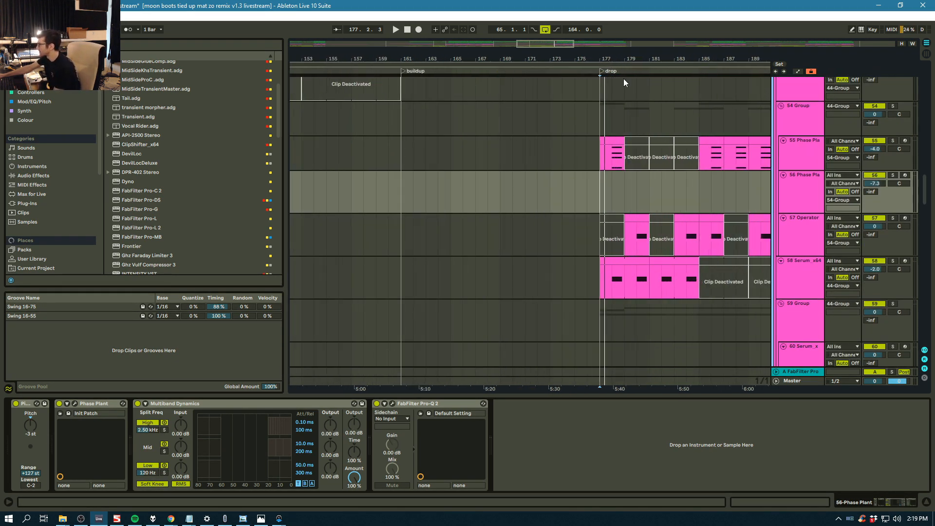
Look through the 44 Group's piano, string and synth tracks at the second drop
scroll(675, 184, "up", 6)
scroll(709, 166, "up", 3)
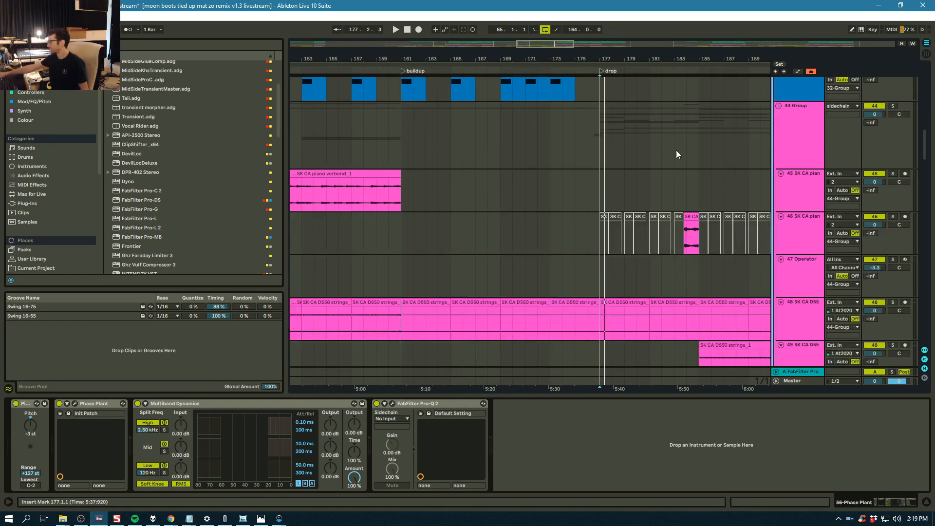
scroll(710, 190, "down", 5)
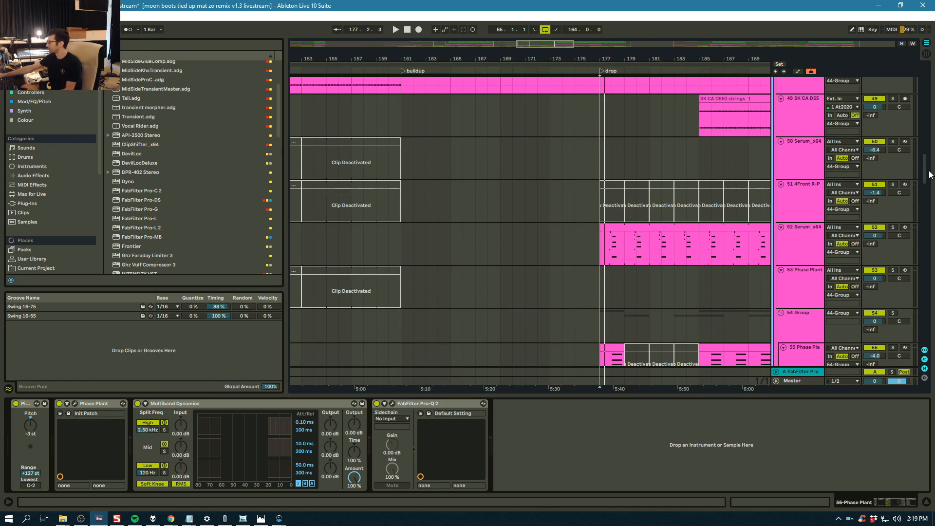
scroll(929, 171, "down", 3)
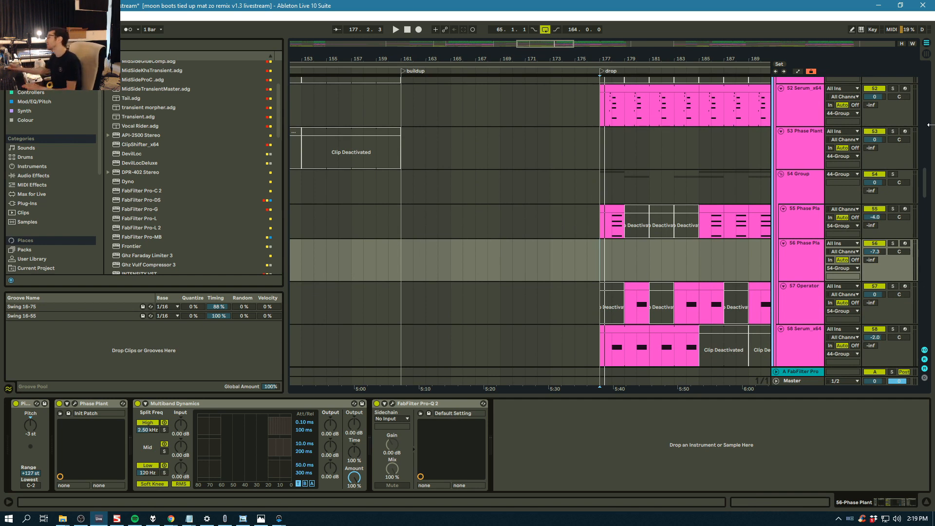
scroll(726, 151, "down", 4)
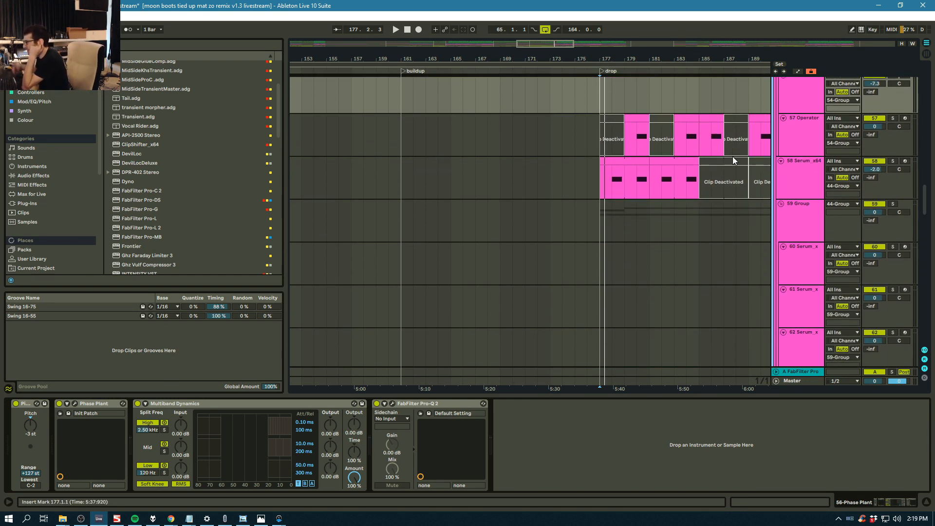
scroll(683, 114, "down", 4)
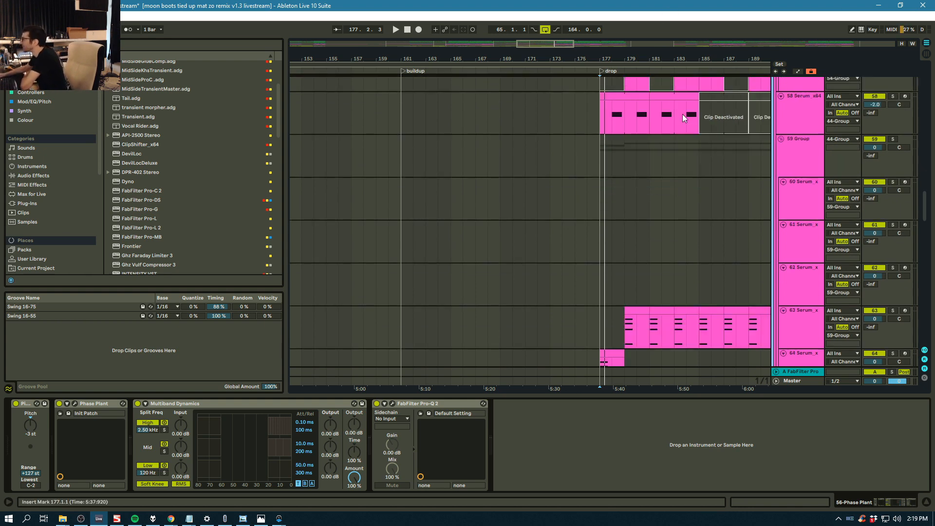
scroll(639, 189, "down", 1)
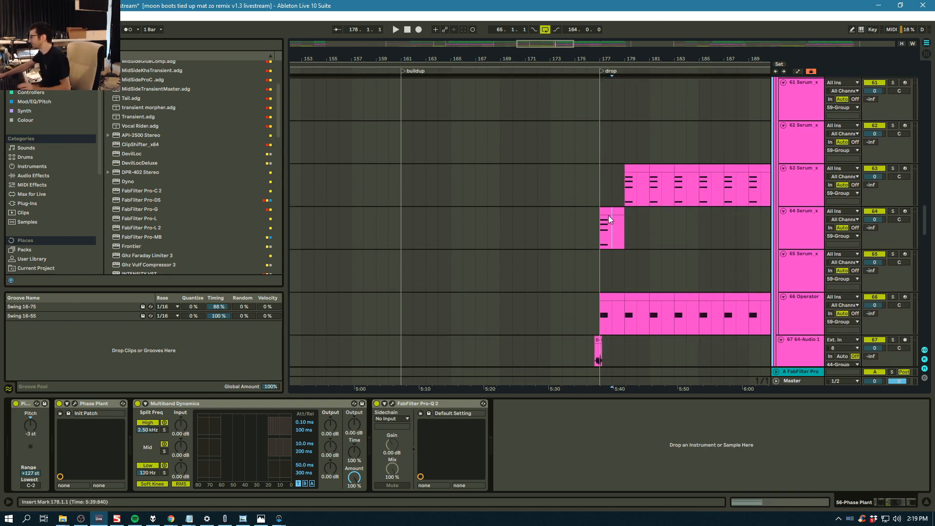
Select Serum track 64, view its synth window, and play the second drop from bar 177
left_click(609, 215)
left_click(808, 223)
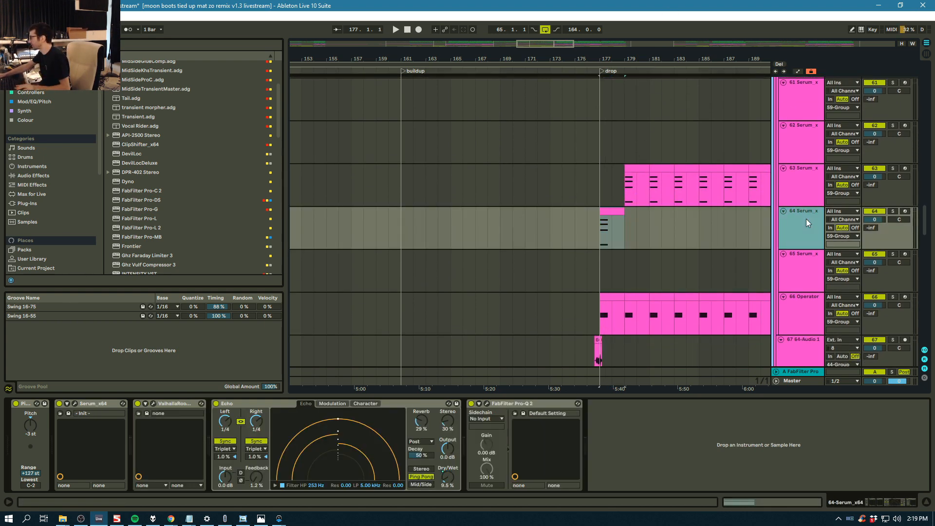
left_click(75, 404)
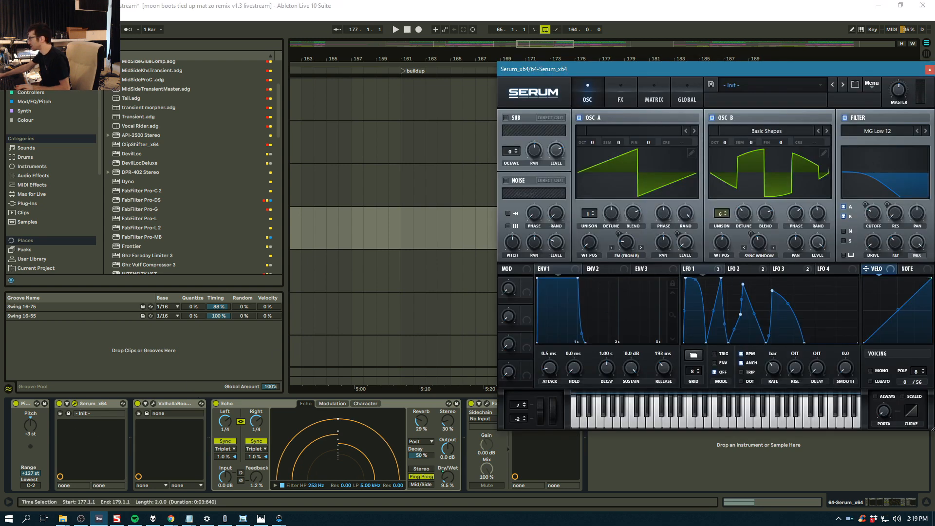
left_click(929, 69)
key("space")
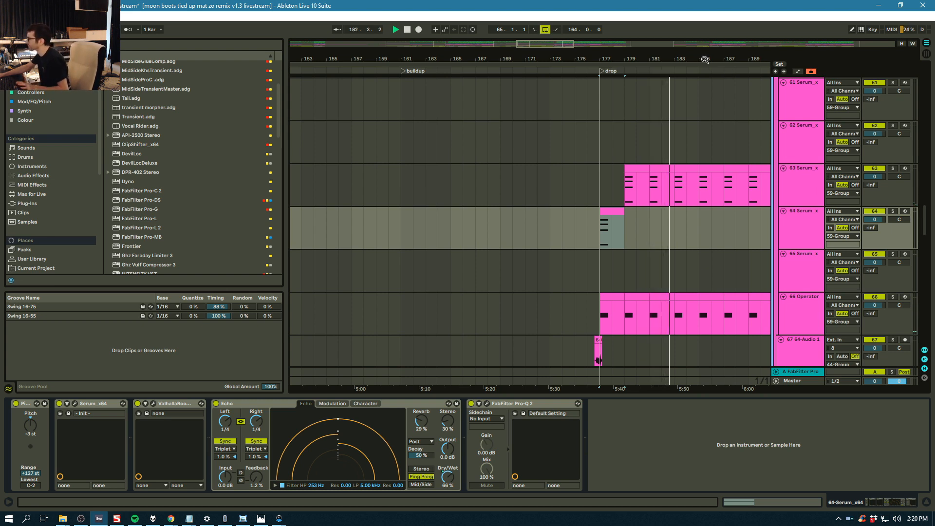
key("space")
left_click_drag(705, 59, 546, 60)
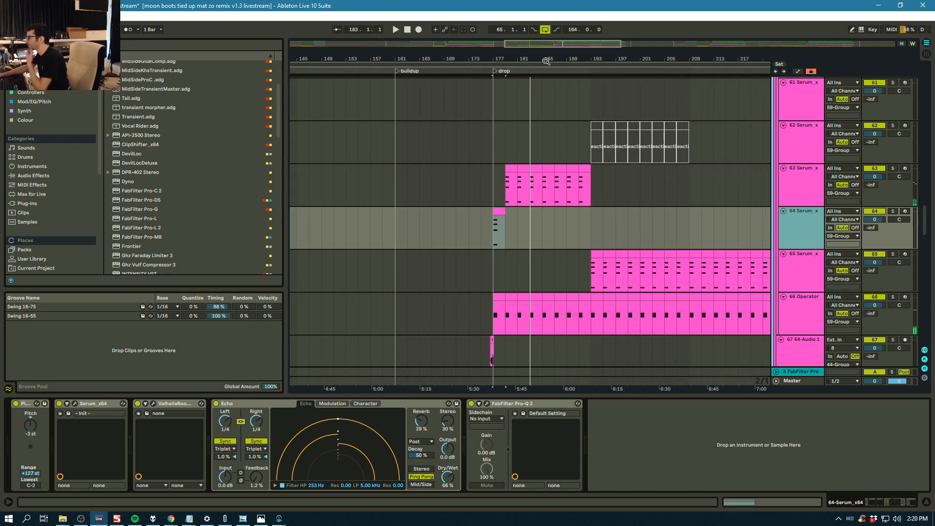
Solo the frozen Phase Plant track 87 in the 86 Group and play it from bar 81
scroll(661, 171, "down", 8)
scroll(654, 169, "down", 10)
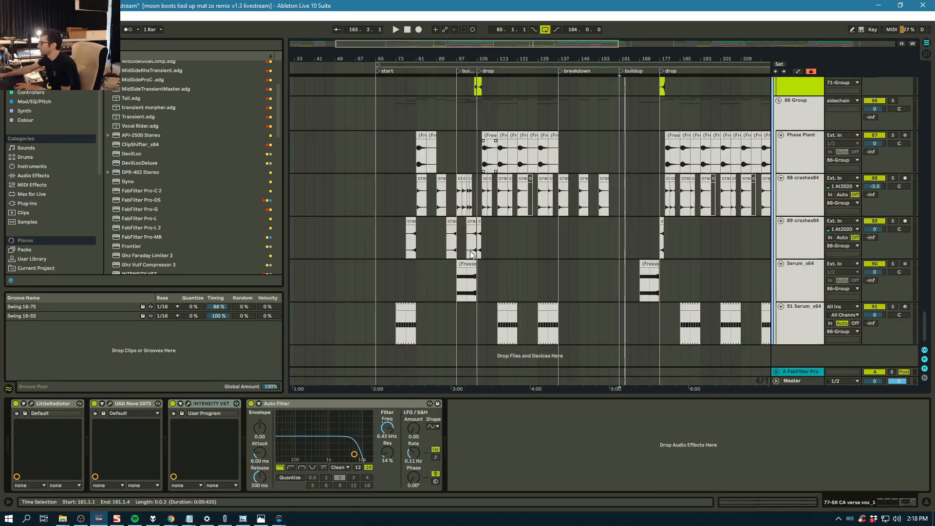
left_click(419, 154)
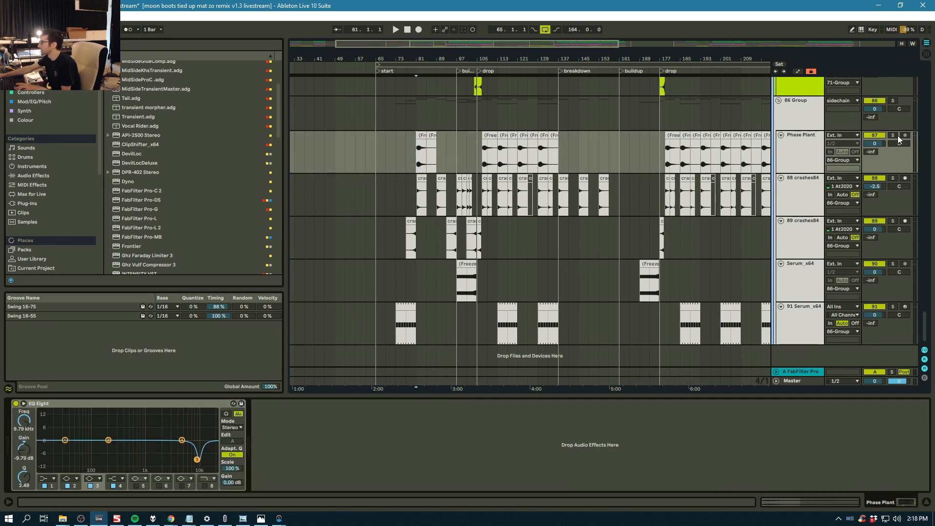
left_click(894, 135)
key("space")
Solo crash track 88 and play its first crash clip after bar 81
left_click(893, 178)
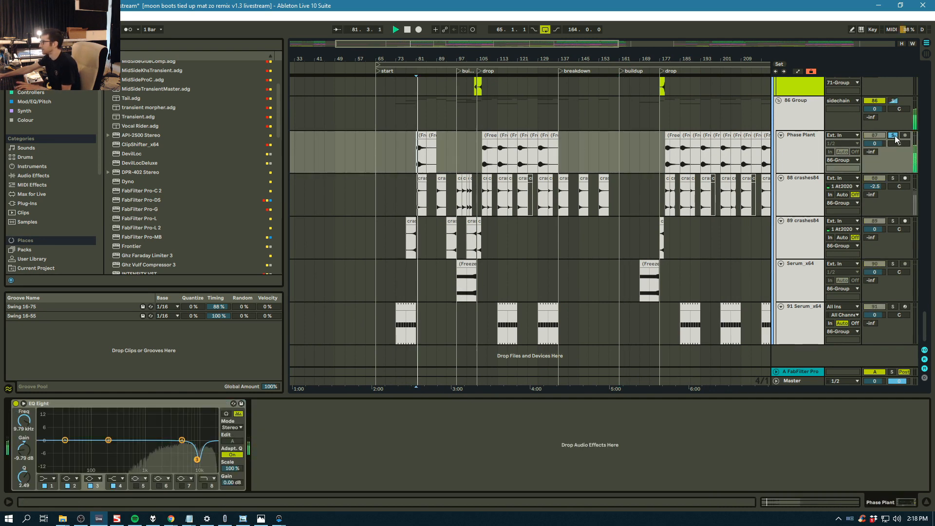
key("space")
left_click_drag(420, 66, 419, 196)
left_click(420, 196)
key("space")
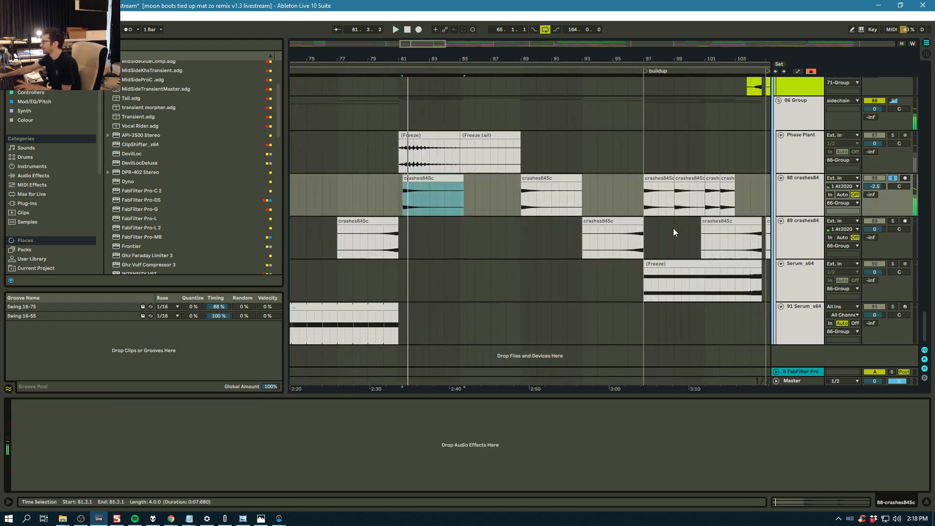
Play the soloed 86 Group into the buildup from bar 96.3, showing the devices on frozen Serum track 90
left_click(640, 244)
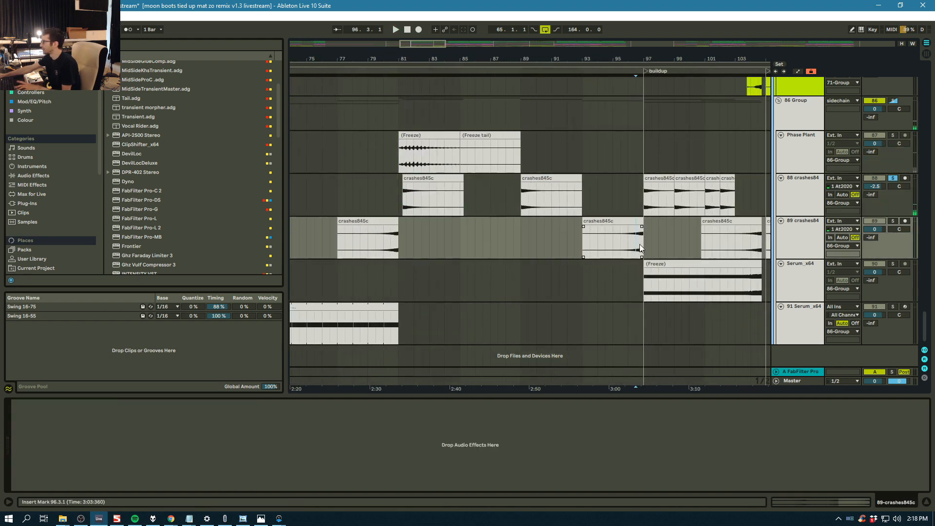
left_click(894, 100)
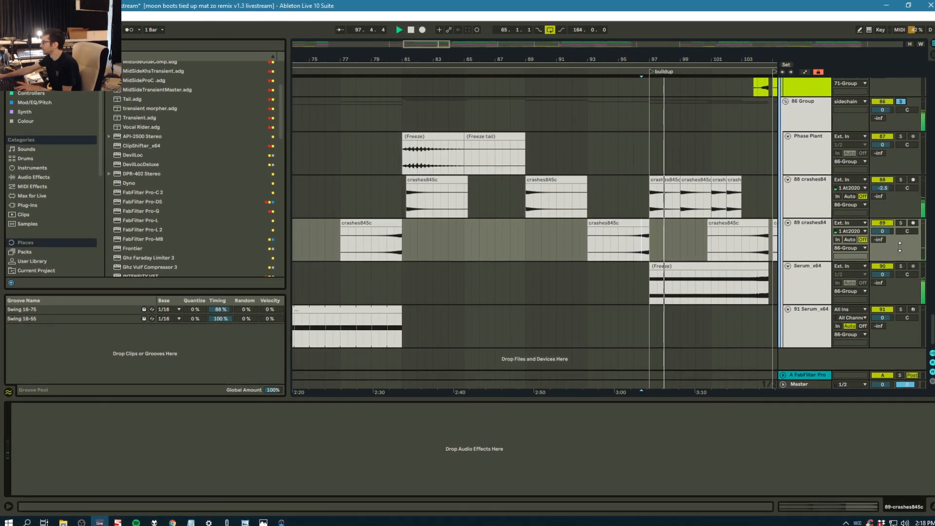
left_click(836, 280)
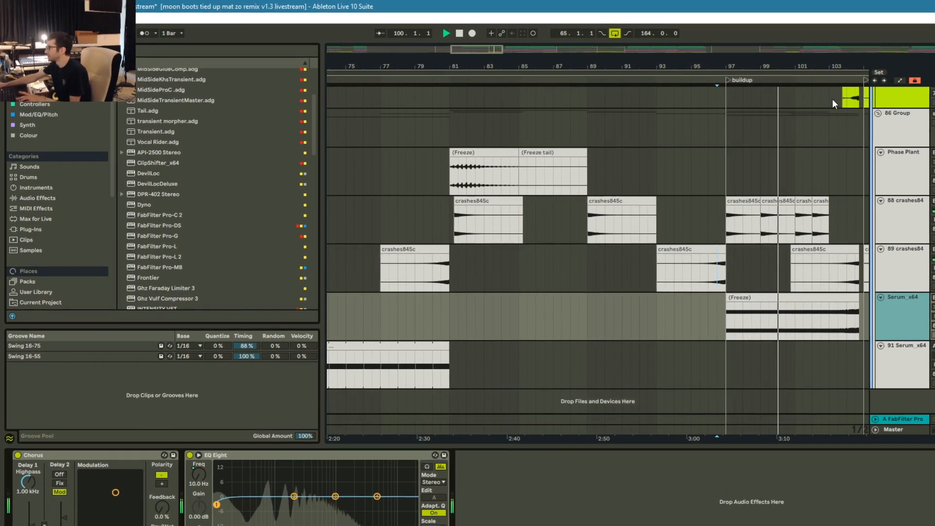
left_click_drag(783, 65, 693, 34)
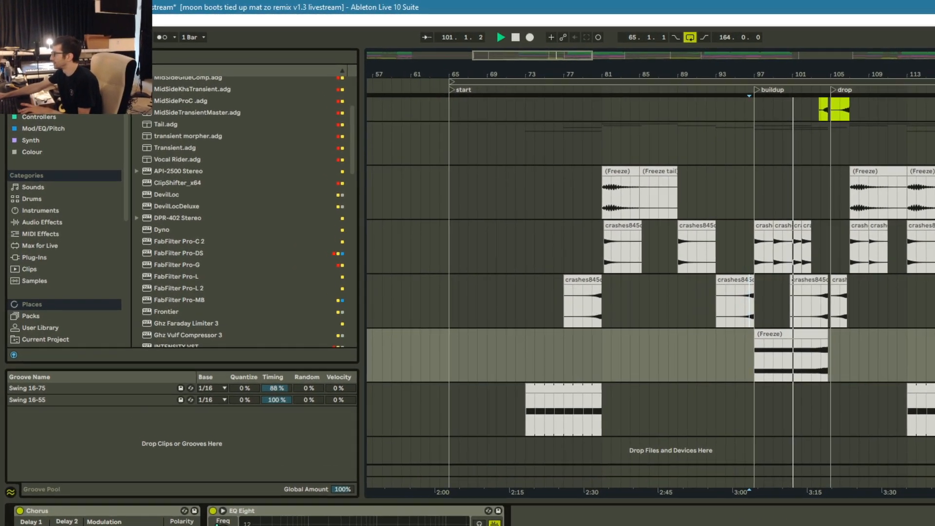